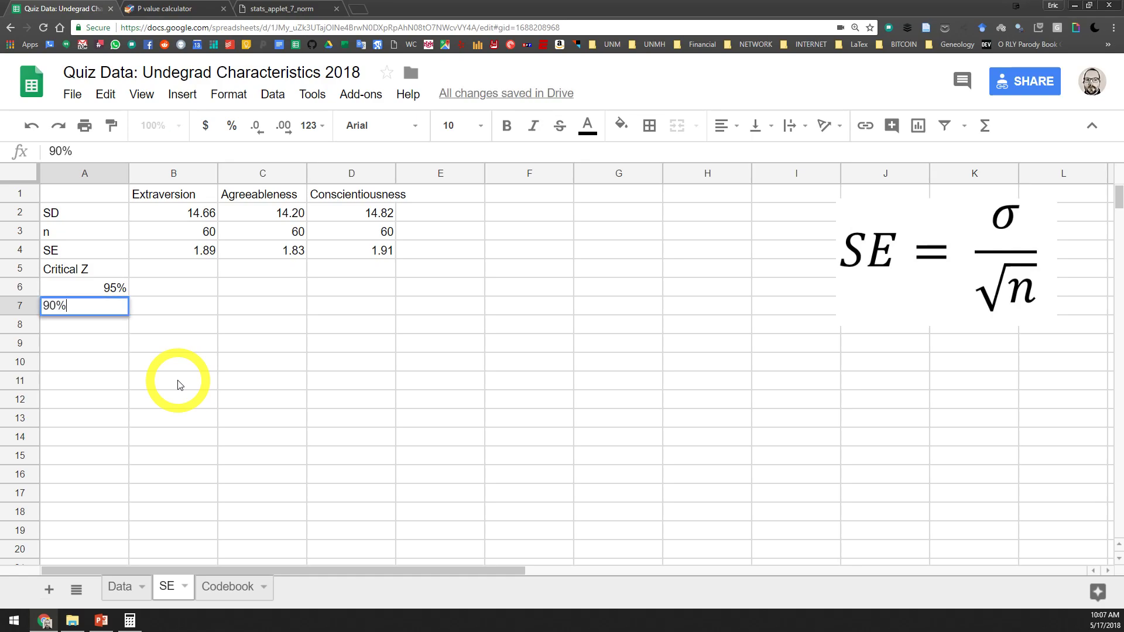
Step: Confirm 90% in cell A7 and insert an empty column directly before the Extraversion column
{"action": "key", "text": "Return"}
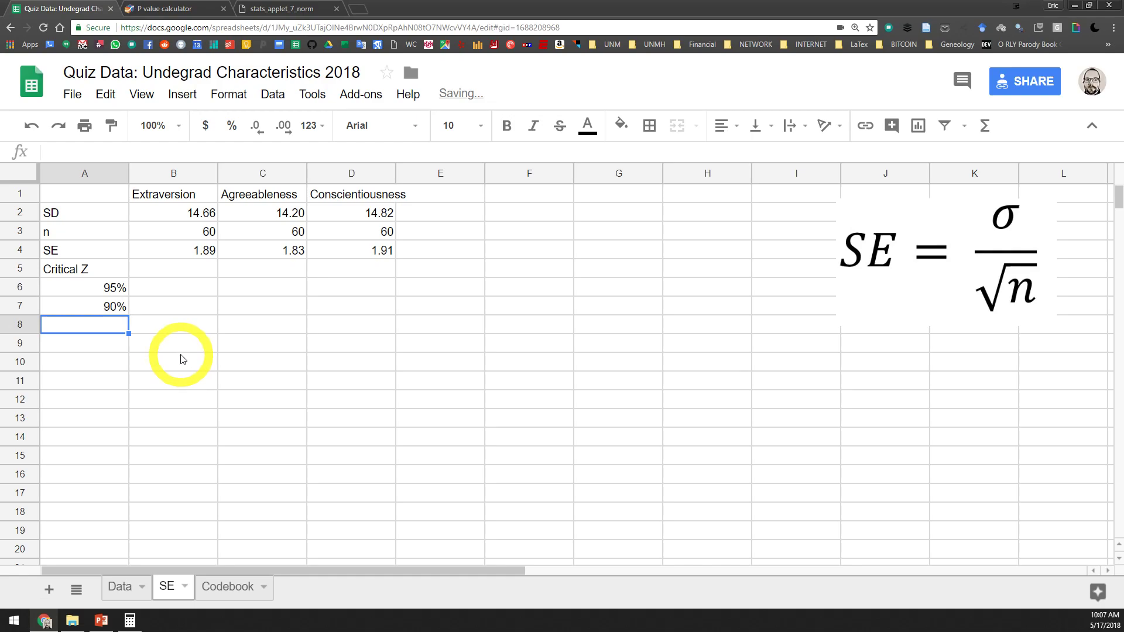
{"action": "left_click", "coordinate": [161, 174]}
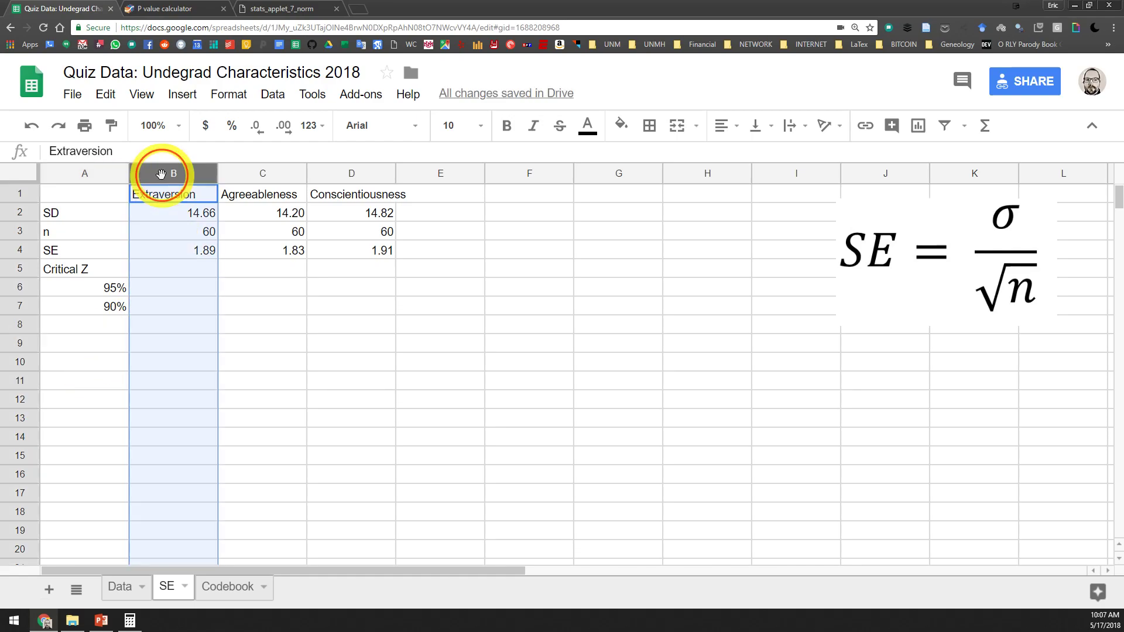
{"action": "right_click", "coordinate": [158, 173]}
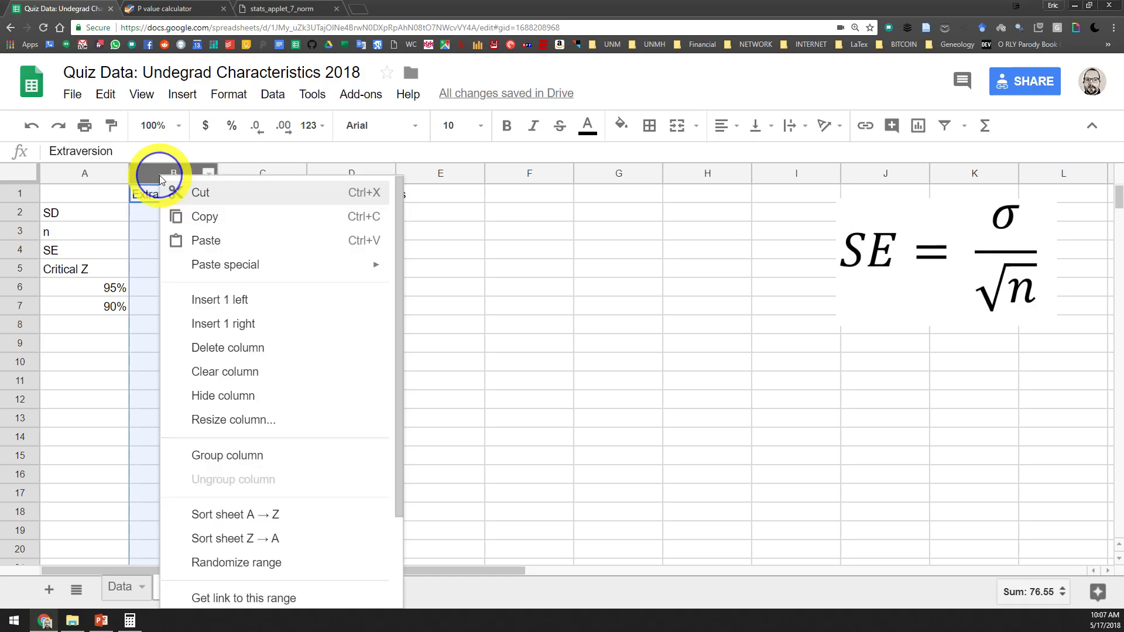
{"action": "left_click", "coordinate": [246, 305]}
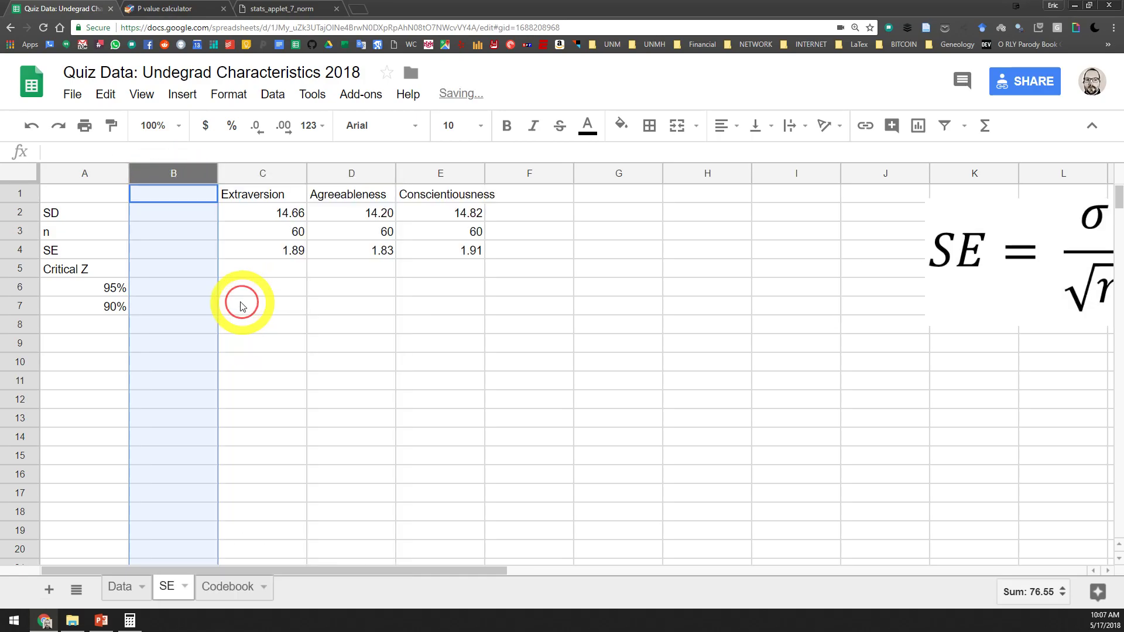
{"action": "left_click", "coordinate": [158, 289]}
{"action": "left_click", "coordinate": [94, 271]}
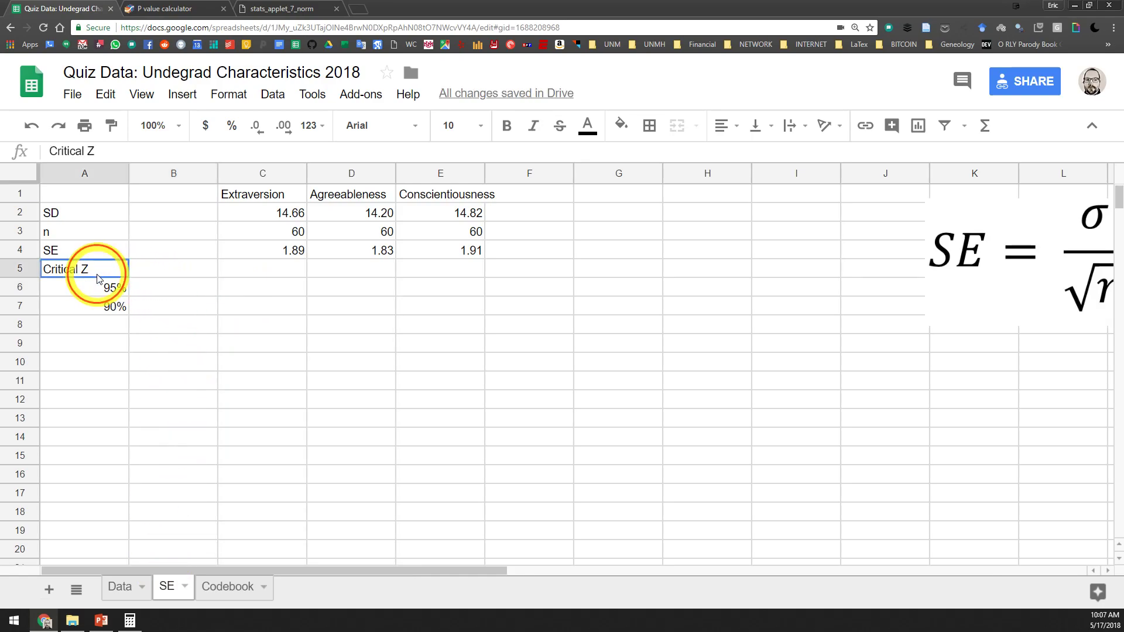
{"action": "left_click", "coordinate": [182, 289]}
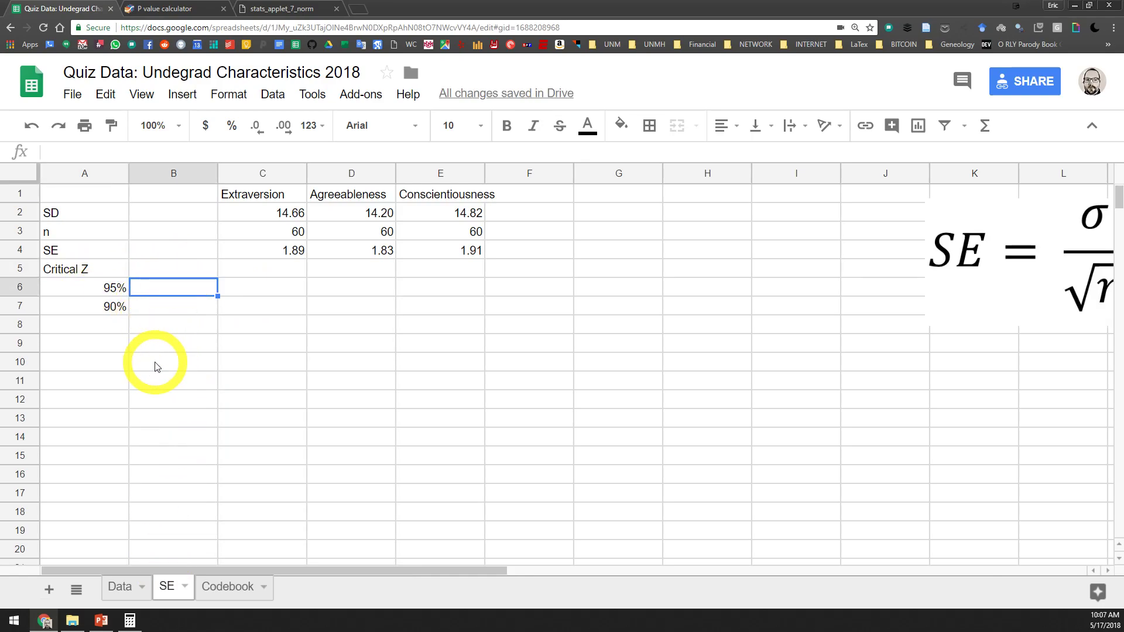
{"action": "left_click", "coordinate": [164, 9]}
{"action": "left_click", "coordinate": [33, 8]}
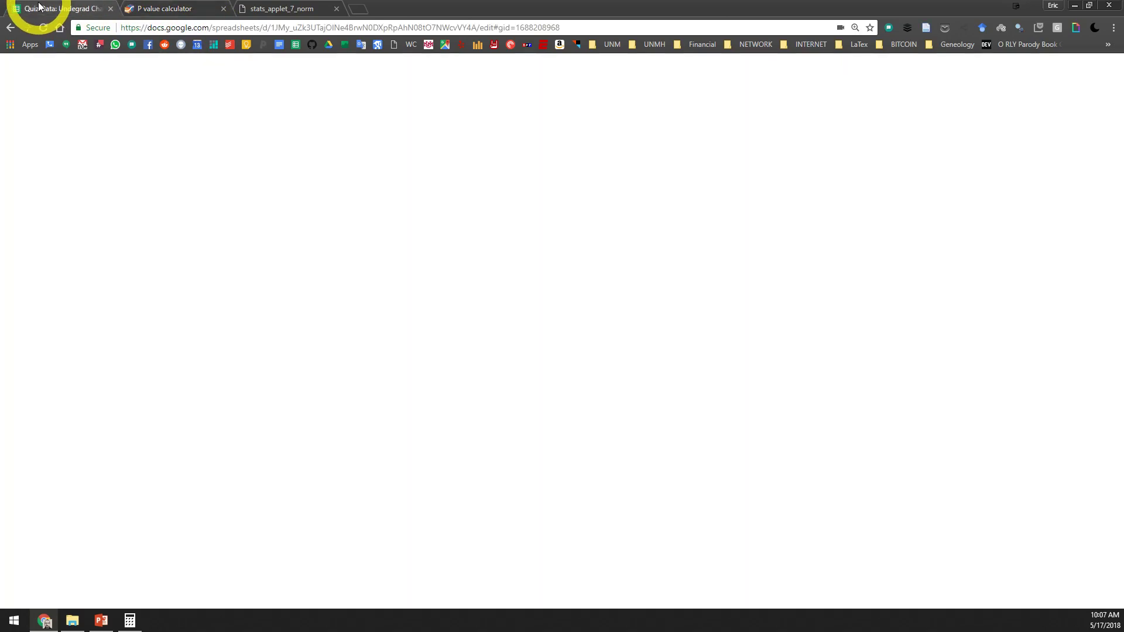
{"action": "left_click", "coordinate": [101, 289]}
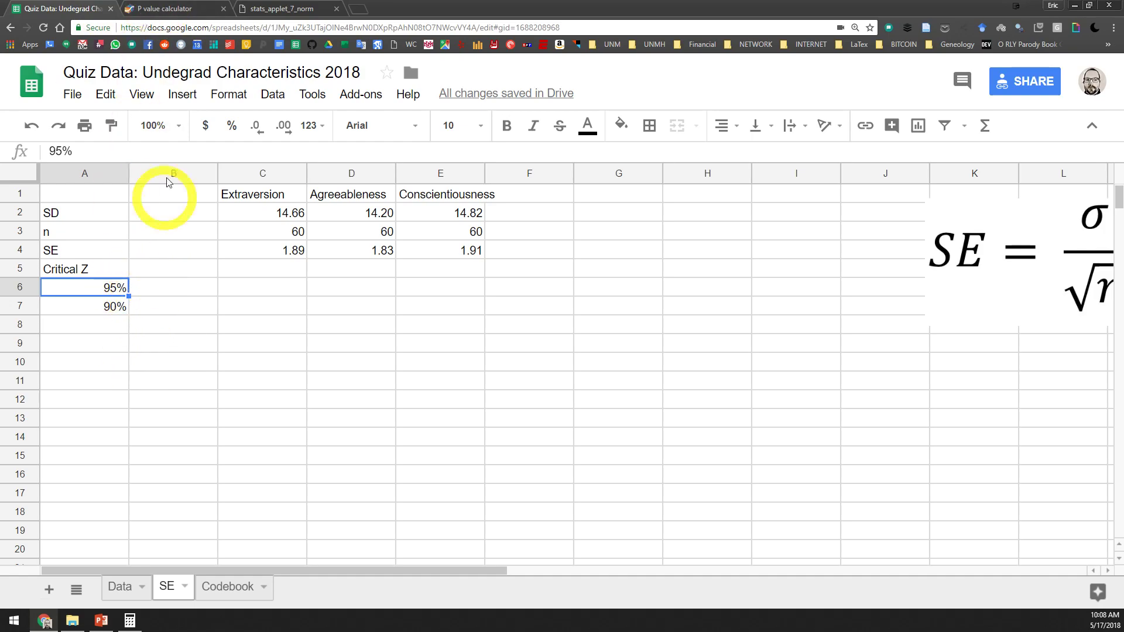
Step: Switch to the GraphPad Statistical Ratio Calculator and enter 0.05 as the Z ratio probability
{"action": "left_click", "coordinate": [168, 11]}
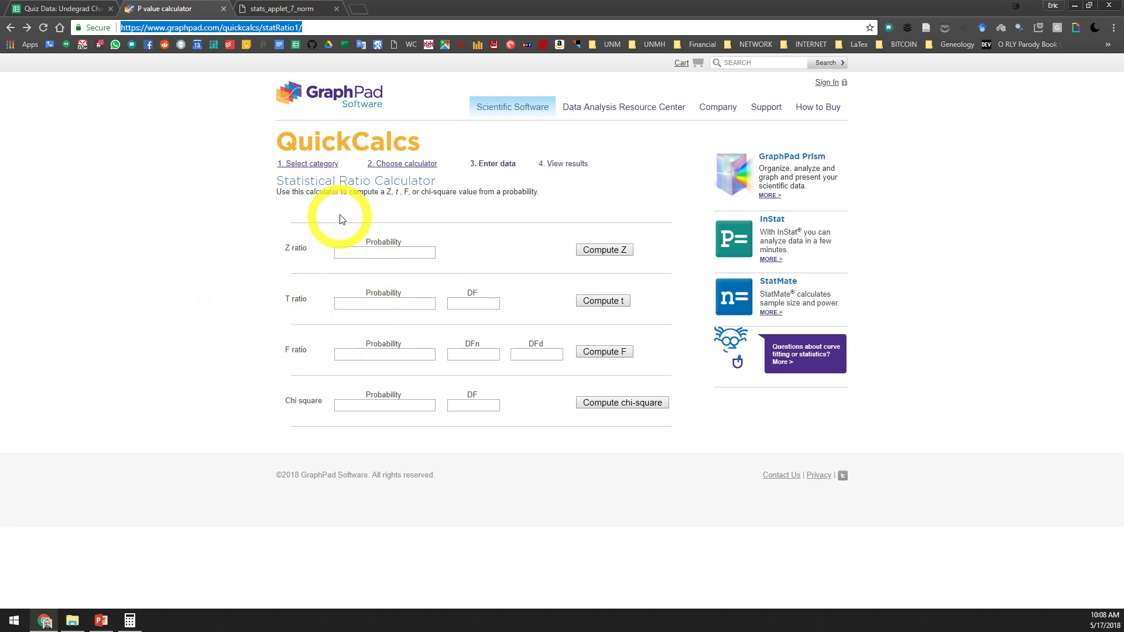
{"action": "left_click", "coordinate": [422, 252]}
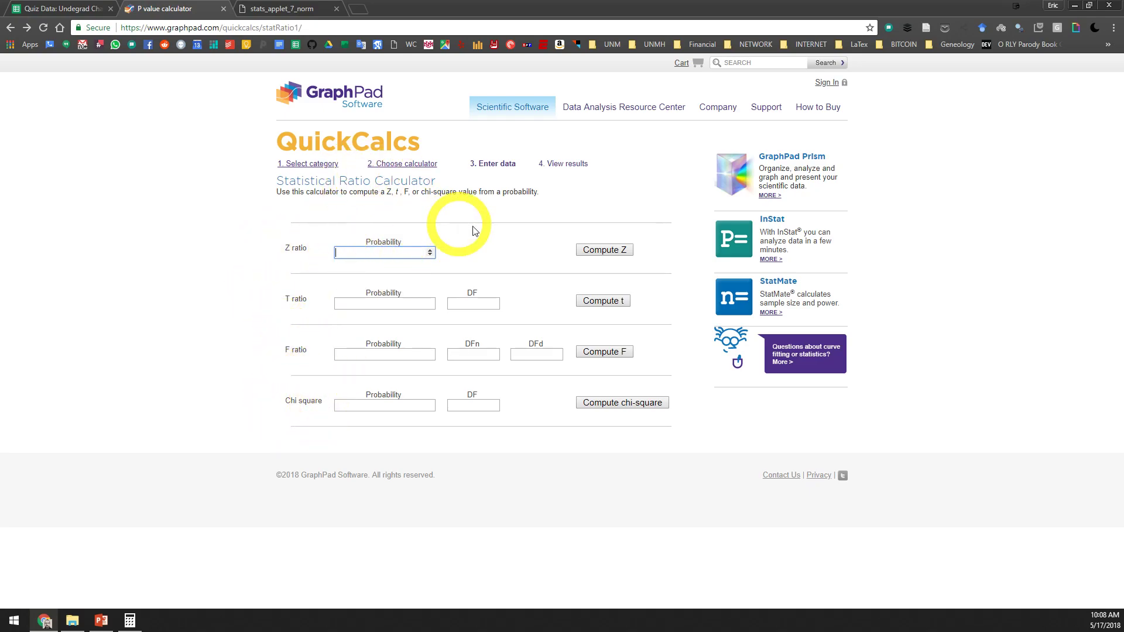
{"action": "left_click", "coordinate": [362, 248]}
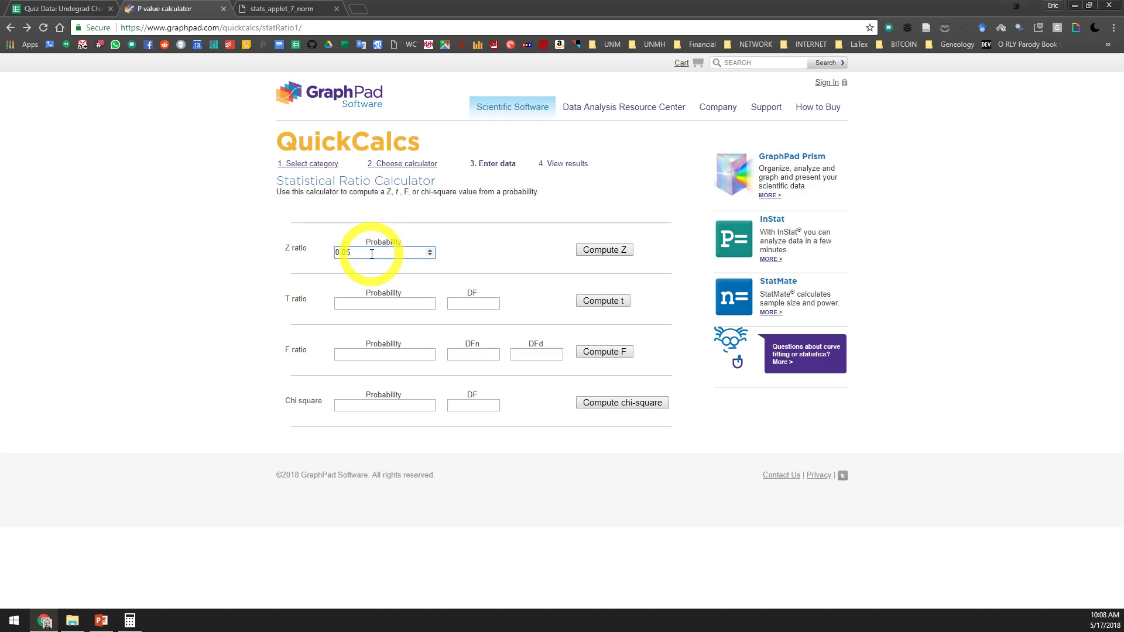
Step: Consult the Constructing Confidence Intervals slide in PowerPoint and highlight the probability rule (1-CI width) for the critical value
{"action": "left_click", "coordinate": [130, 620]}
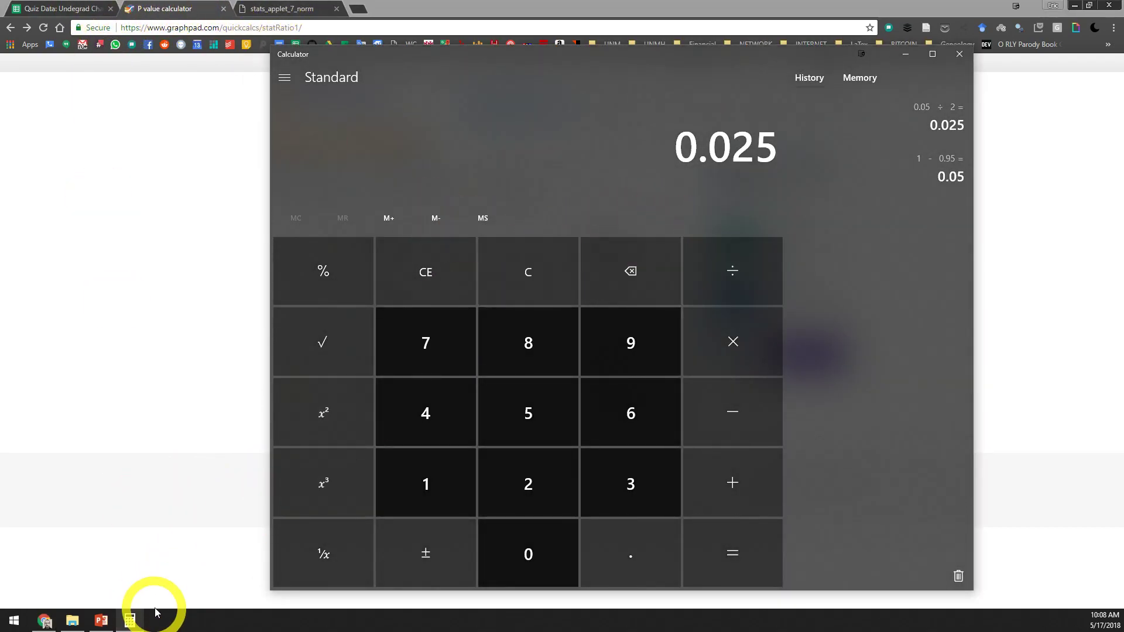
{"action": "left_click", "coordinate": [102, 620]}
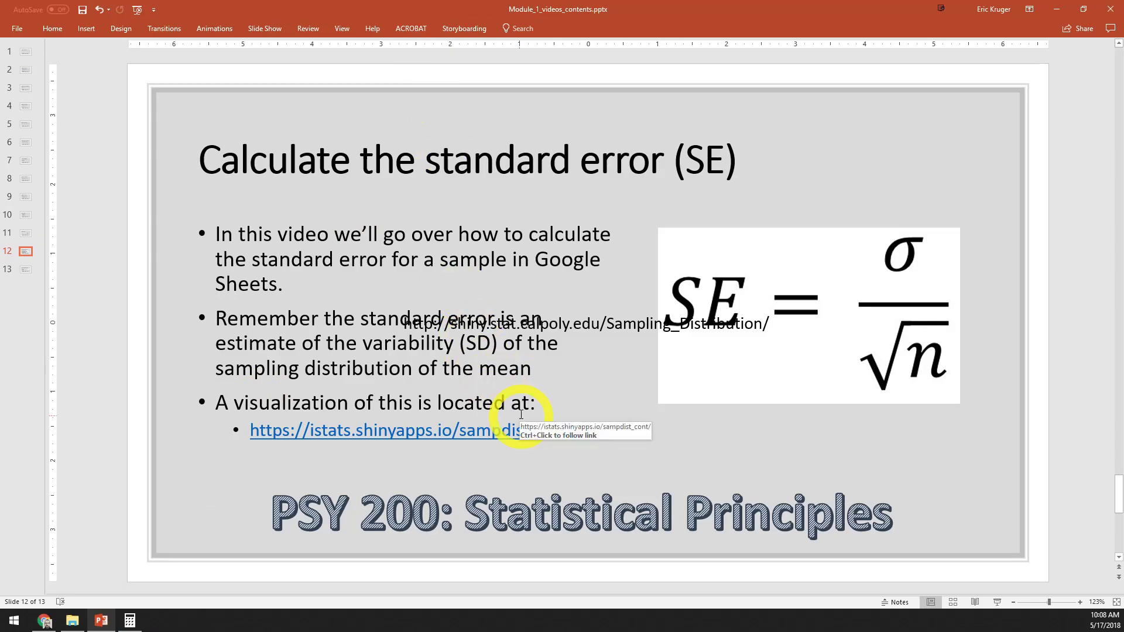
{"action": "left_click", "coordinate": [41, 271]}
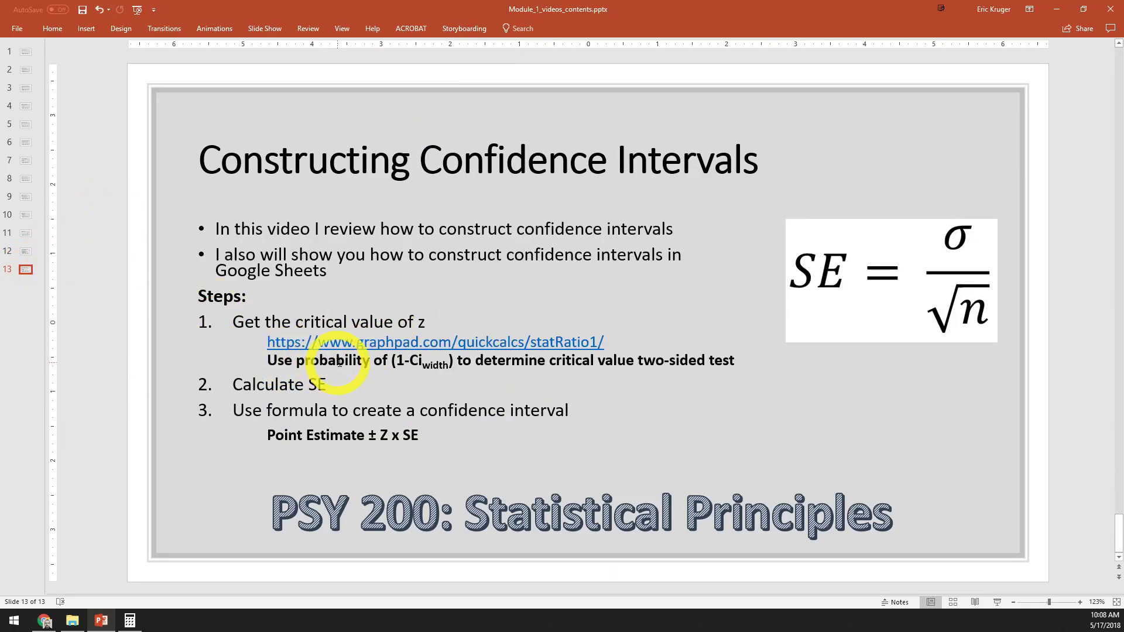
{"action": "left_click_drag", "start_coordinate": [338, 364], "coordinate": [414, 365]}
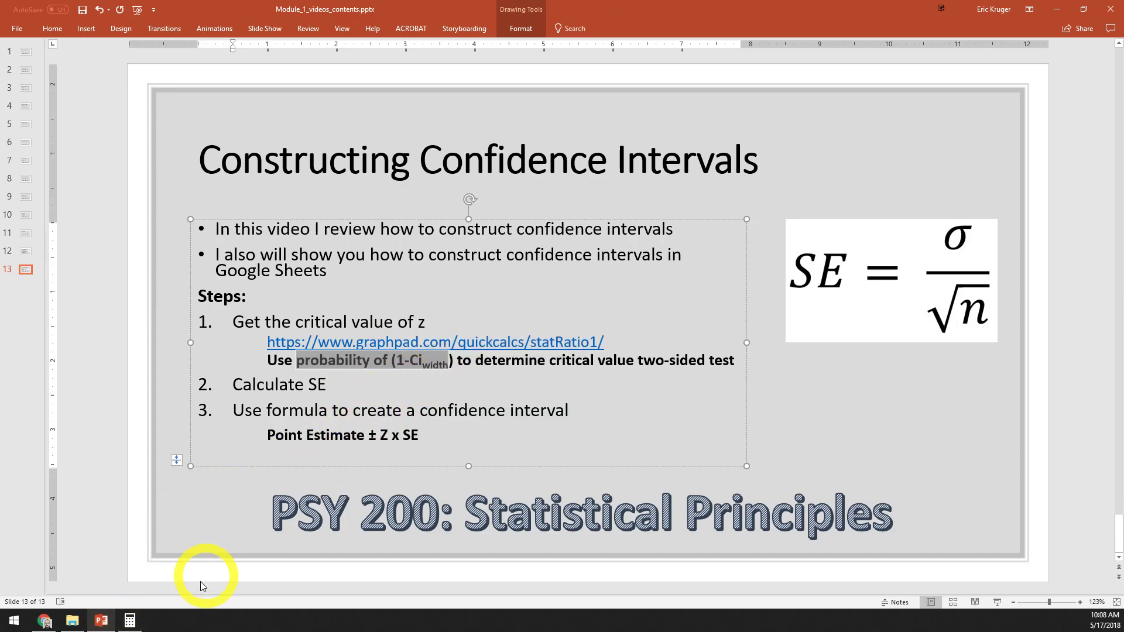
Step: Calculate 1 - 0.95 in the Calculator app
{"action": "left_click", "coordinate": [130, 624]}
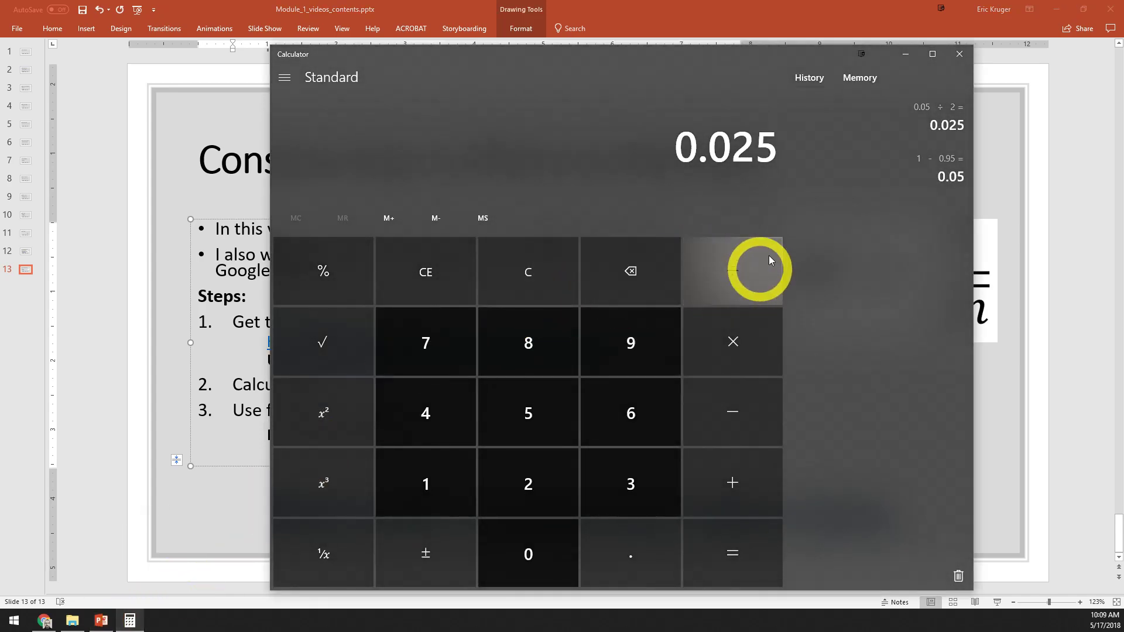
{"action": "left_click", "coordinate": [491, 276]}
{"action": "left_click", "coordinate": [425, 494]}
{"action": "left_click", "coordinate": [712, 428]}
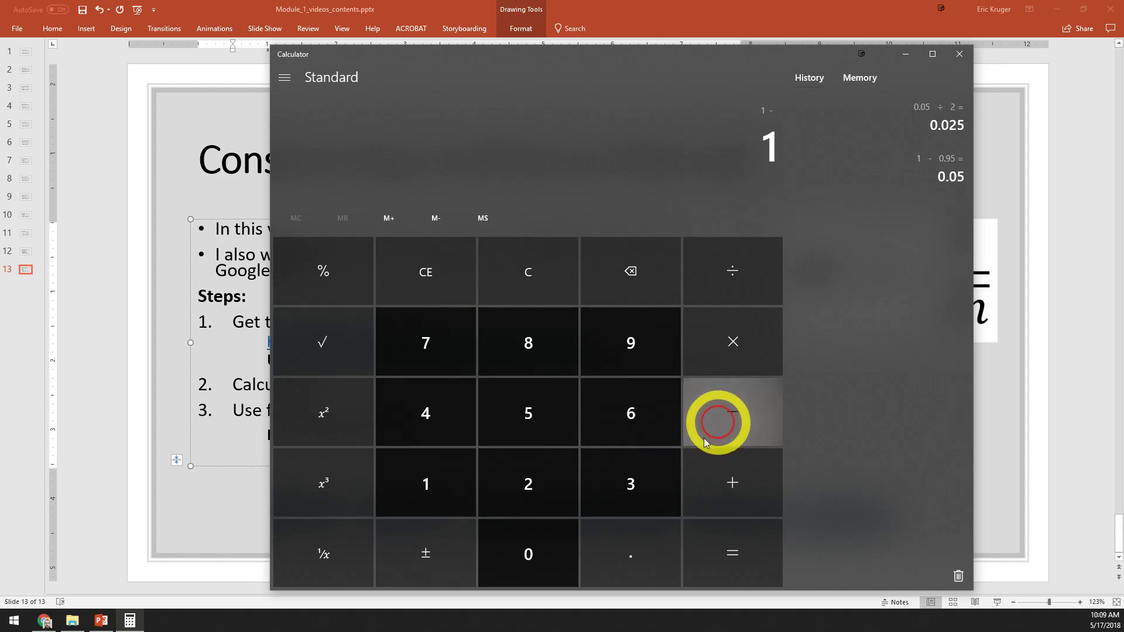
{"action": "left_click", "coordinate": [543, 566]}
{"action": "left_click", "coordinate": [617, 531]}
{"action": "left_click", "coordinate": [640, 351]}
{"action": "left_click", "coordinate": [565, 413]}
{"action": "left_click", "coordinate": [731, 551]}
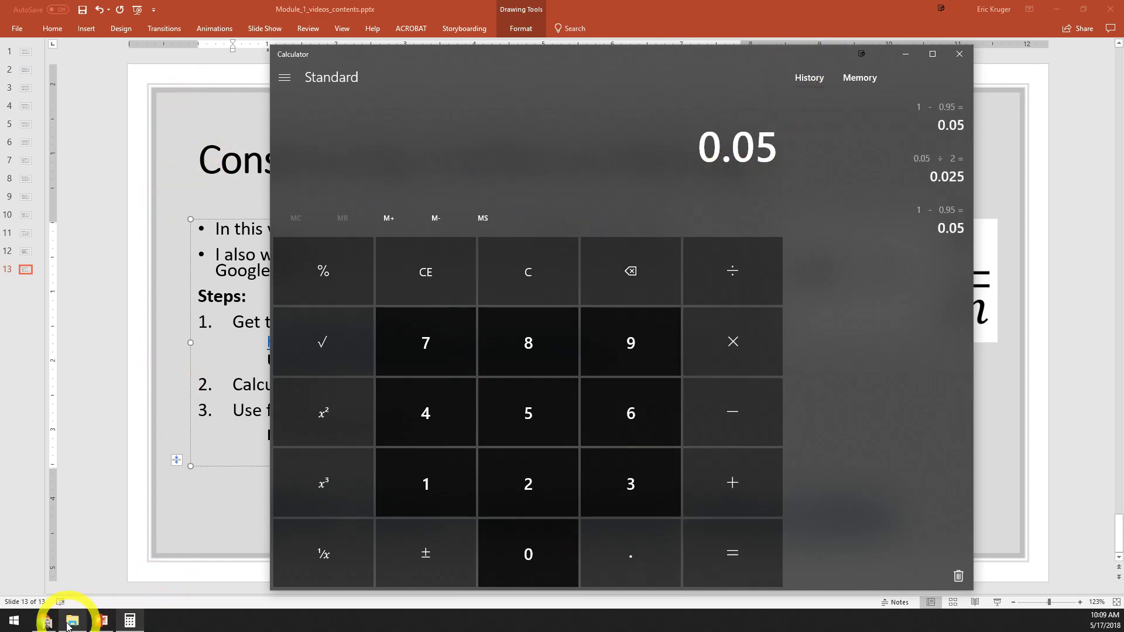
Step: Return to the GraphPad calculator in Chrome, compute Z for the 0.05 probability, and highlight the two-tailed Z value
{"action": "left_click", "coordinate": [45, 620]}
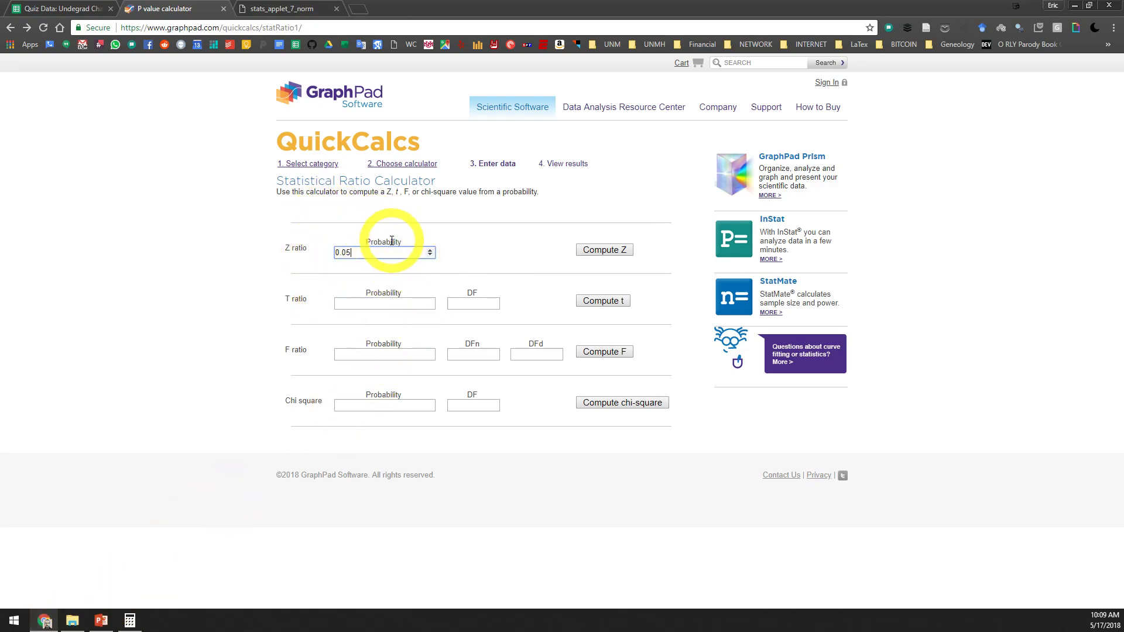
{"action": "left_click", "coordinate": [622, 251]}
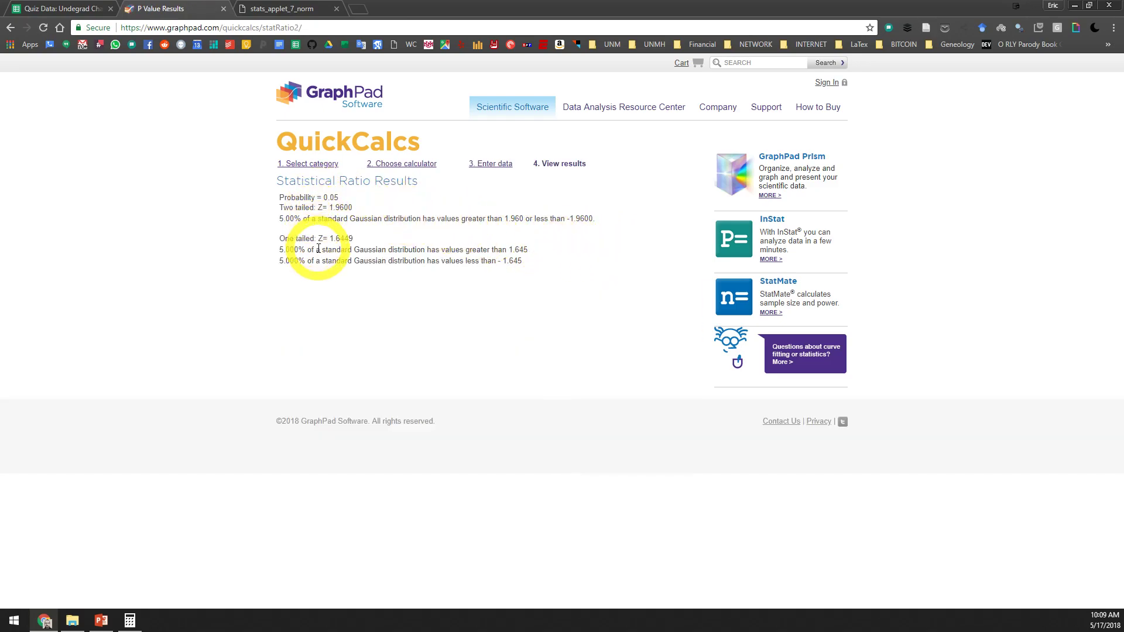
{"action": "left_click_drag", "start_coordinate": [277, 199], "coordinate": [607, 226]}
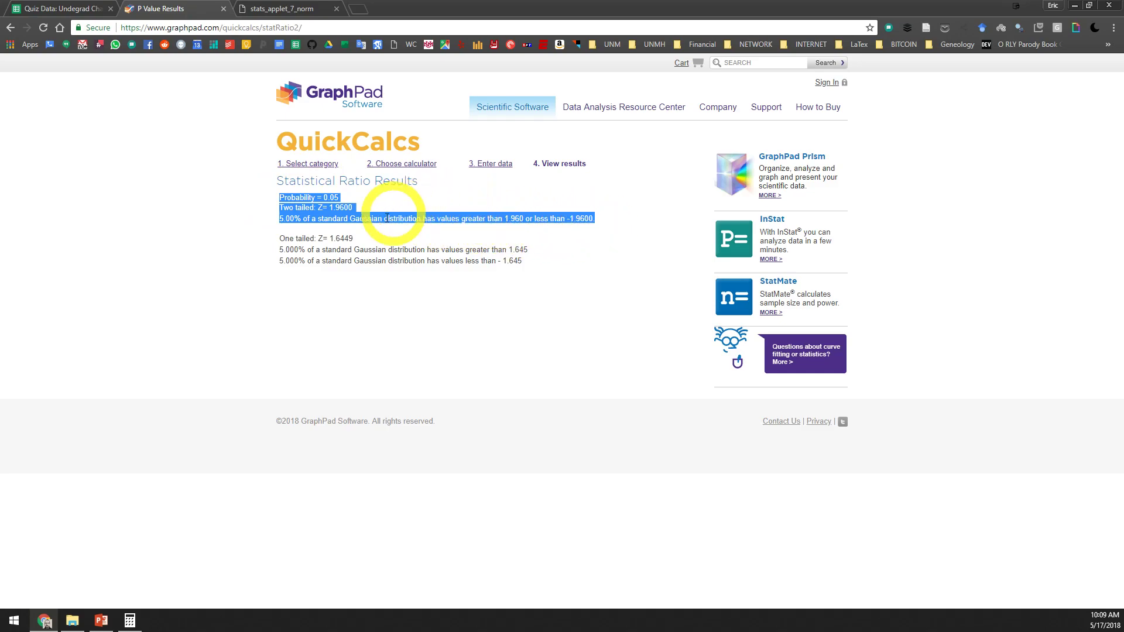
{"action": "left_click_drag", "start_coordinate": [329, 209], "coordinate": [345, 210]}
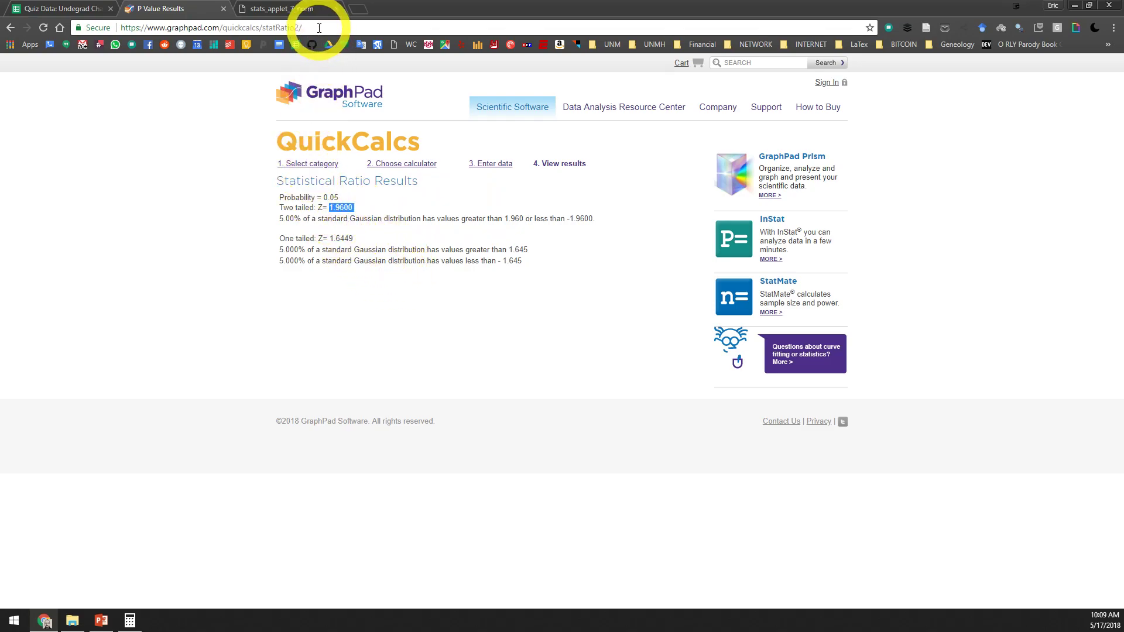
Step: Enter 1.96 in cell B6 of the SE sheet as the critical Z for 95%
{"action": "left_click", "coordinate": [74, 11]}
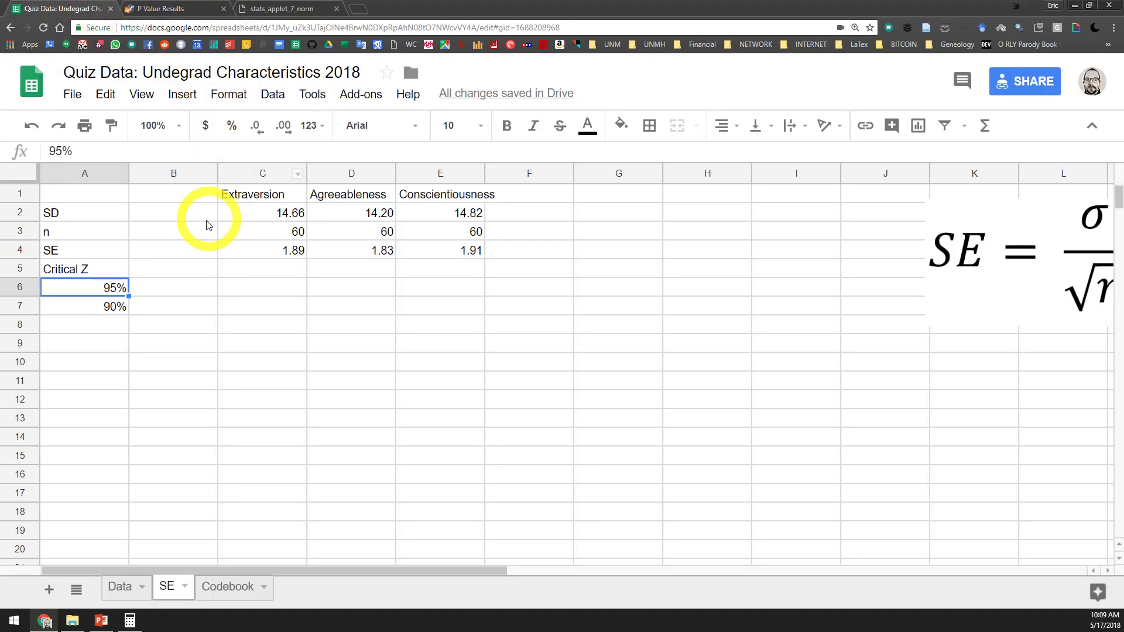
{"action": "left_click", "coordinate": [174, 291]}
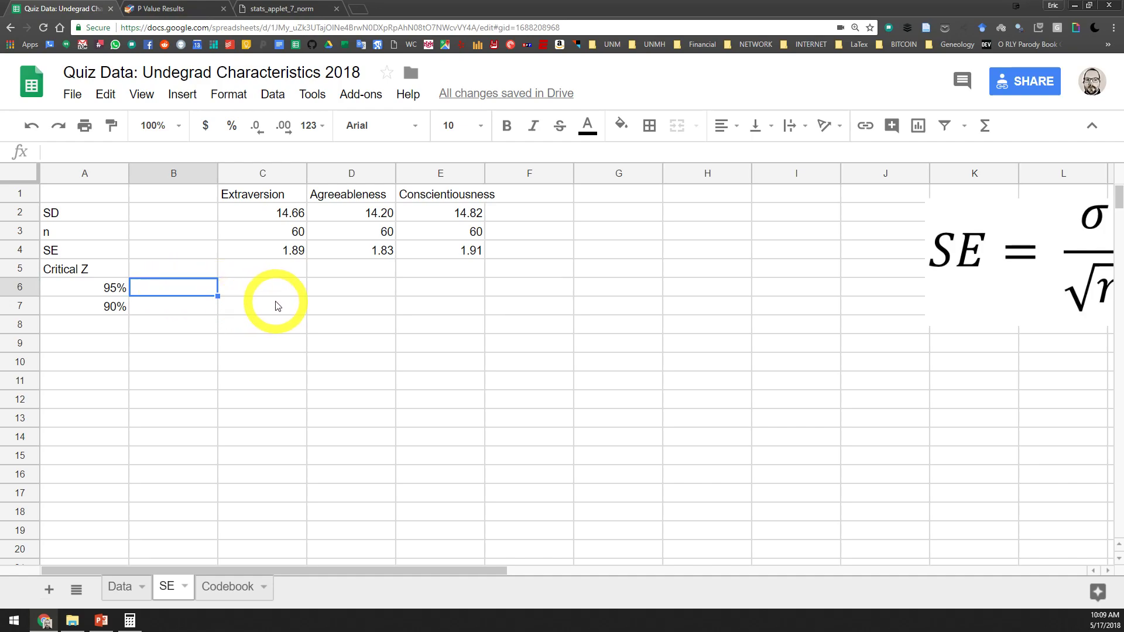
{"action": "left_click", "coordinate": [262, 360]}
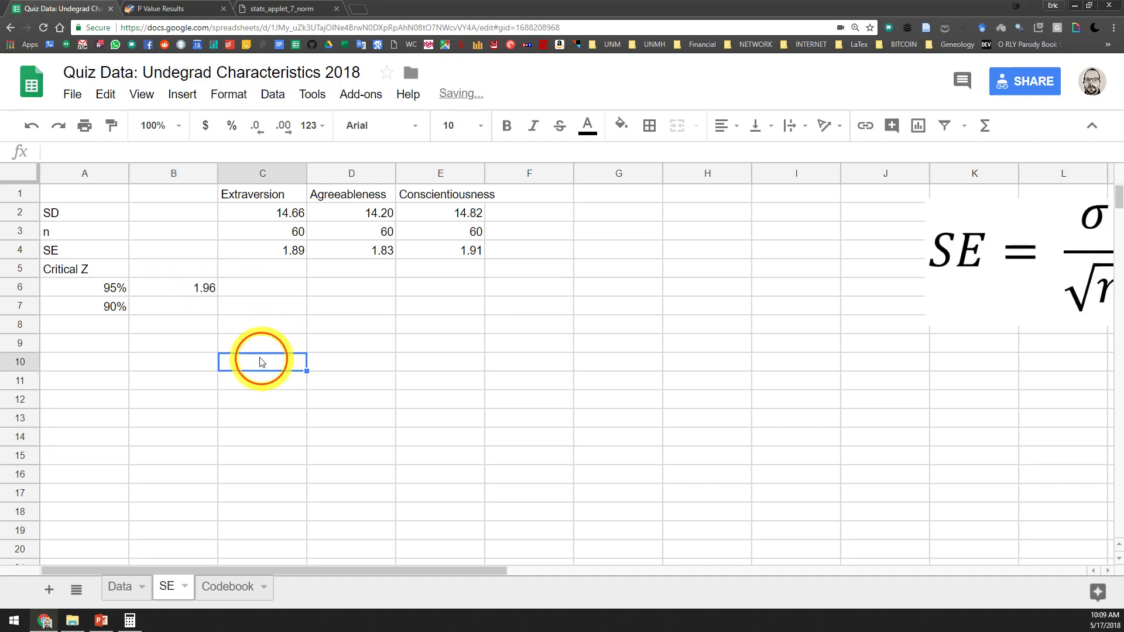
{"action": "left_click", "coordinate": [188, 290]}
Step: Compare the two-tailed and one-tailed Z values in the GraphPad results
{"action": "left_click", "coordinate": [185, 7]}
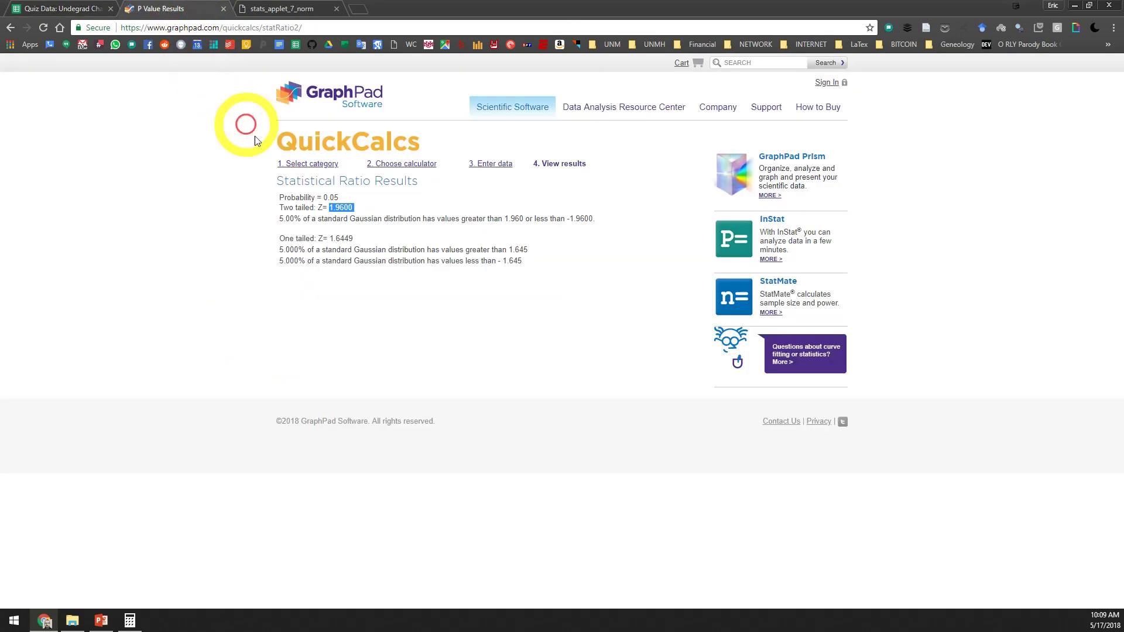
{"action": "double_click", "coordinate": [341, 207]}
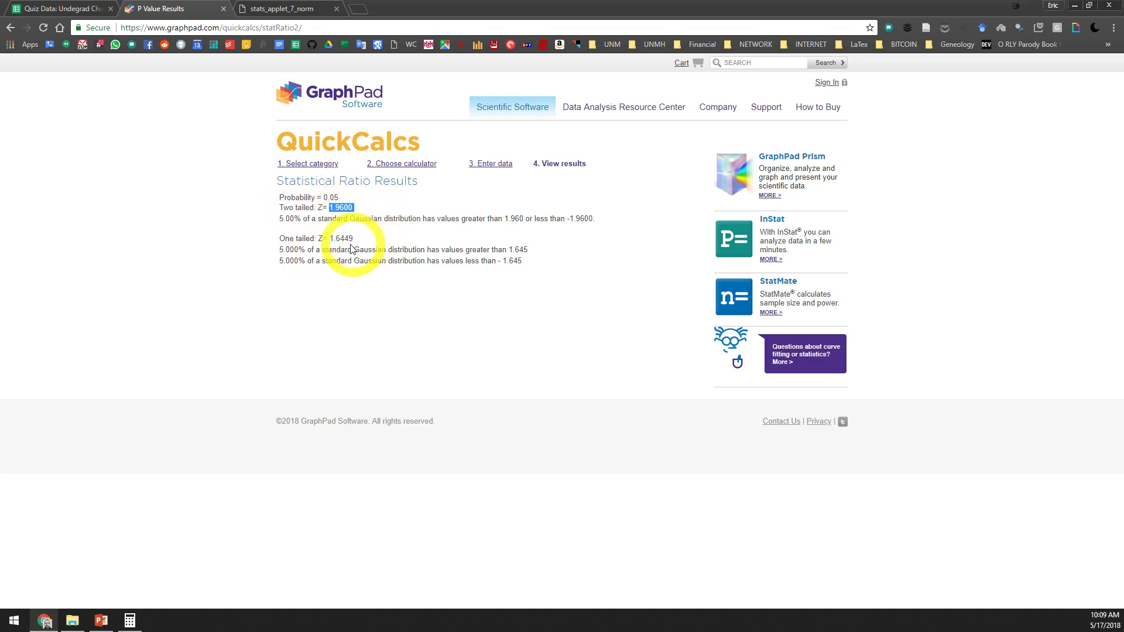
{"action": "left_click_drag", "start_coordinate": [355, 239], "coordinate": [344, 236]}
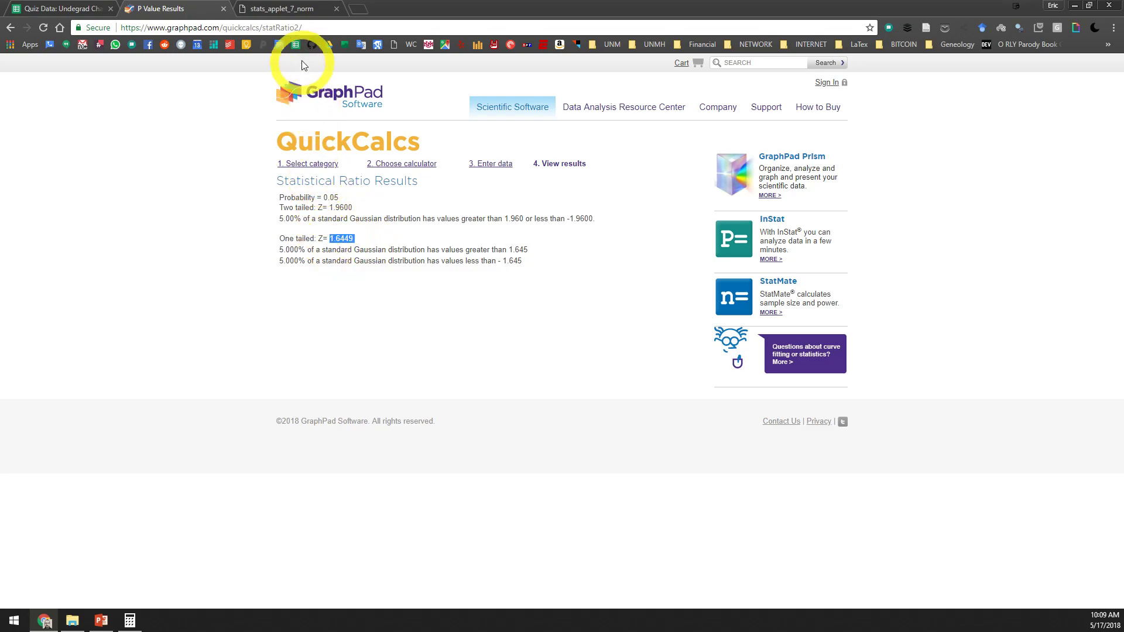
Step: In the Normal Density Curve applet, move the two-tail flags to about ±1.571 and mark the flags, middle region and tail with the pen
{"action": "left_click", "coordinate": [291, 9]}
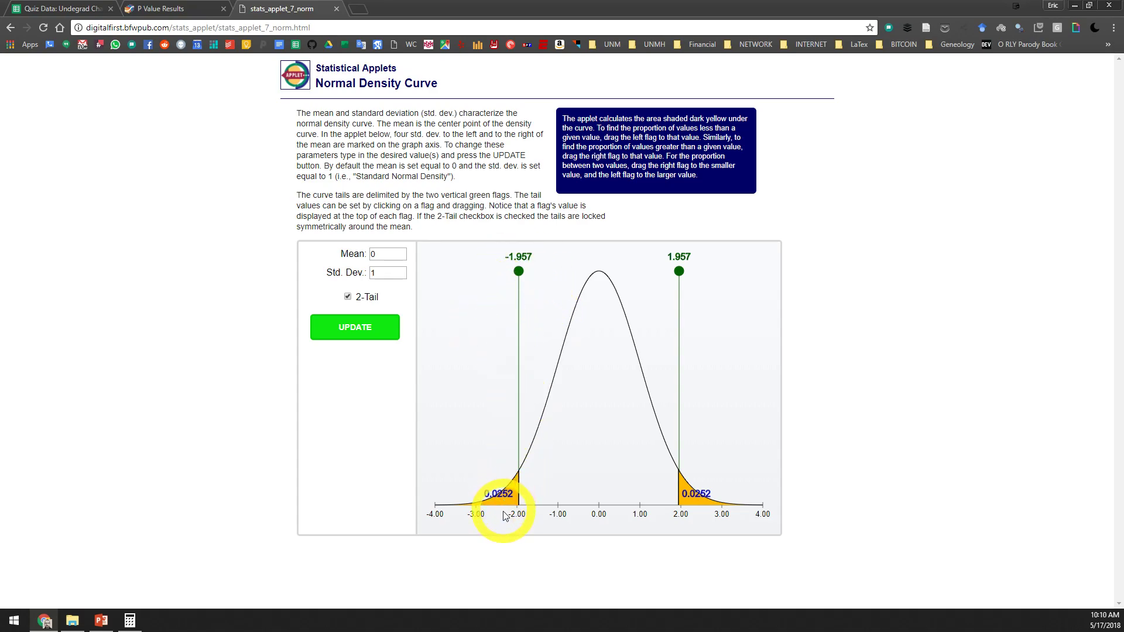
{"action": "mouse_move", "coordinate": [519, 271]}
{"action": "left_mouse_down"}
{"action": "mouse_move", "coordinate": [583, 274]}
{"action": "mouse_move", "coordinate": [535, 279]}
{"action": "left_mouse_up"}
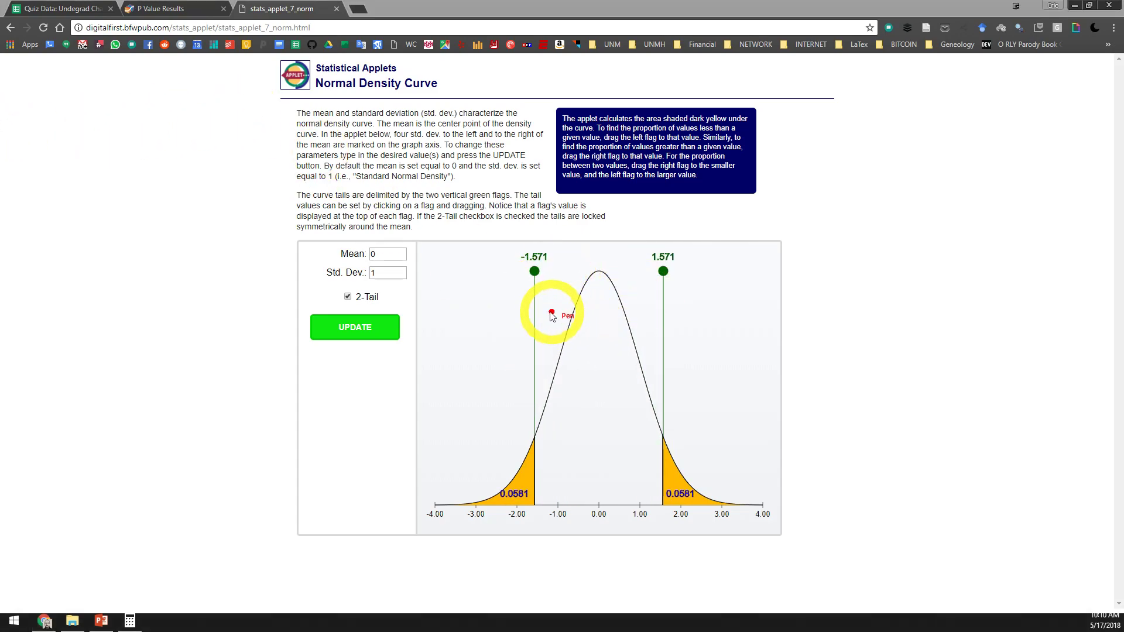
{"action": "left_click_drag", "start_coordinate": [535, 308], "coordinate": [667, 309]}
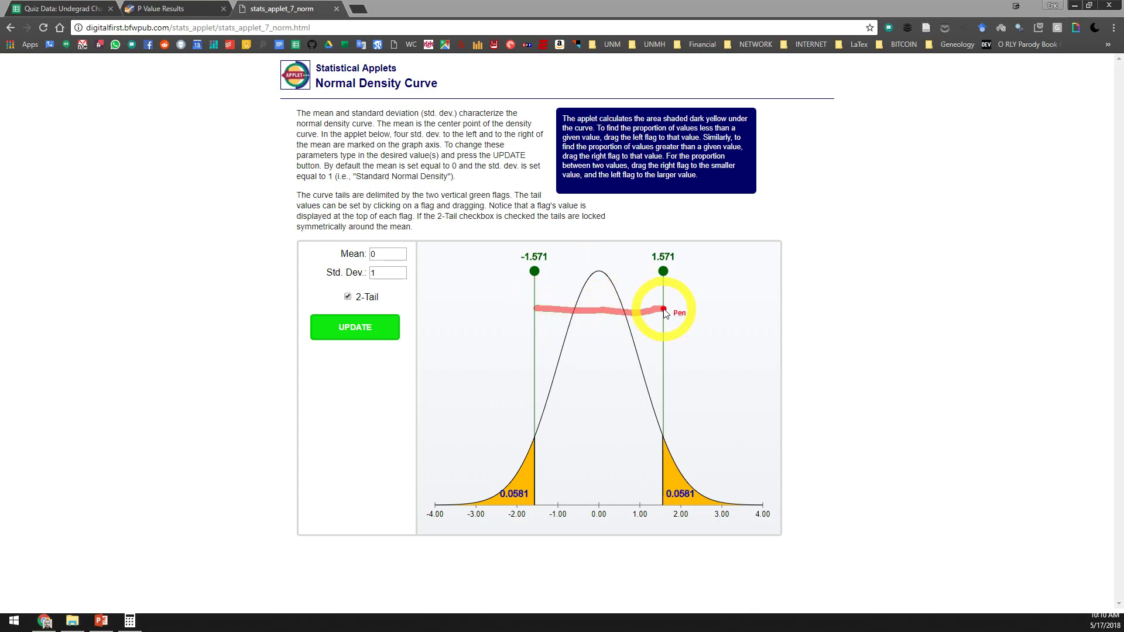
{"action": "mouse_move", "coordinate": [666, 228]}
{"action": "left_mouse_down"}
{"action": "mouse_move", "coordinate": [668, 251]}
{"action": "mouse_move", "coordinate": [692, 226]}
{"action": "left_mouse_up"}
{"action": "left_click_drag", "start_coordinate": [649, 233], "coordinate": [665, 250]}
{"action": "mouse_move", "coordinate": [537, 217]}
{"action": "left_mouse_down"}
{"action": "mouse_move", "coordinate": [538, 250]}
{"action": "mouse_move", "coordinate": [551, 240]}
{"action": "mouse_move", "coordinate": [537, 252]}
{"action": "left_mouse_up"}
{"action": "mouse_move", "coordinate": [676, 448]}
{"action": "left_mouse_down"}
{"action": "mouse_move", "coordinate": [666, 460]}
{"action": "mouse_move", "coordinate": [678, 470]}
{"action": "left_mouse_up"}
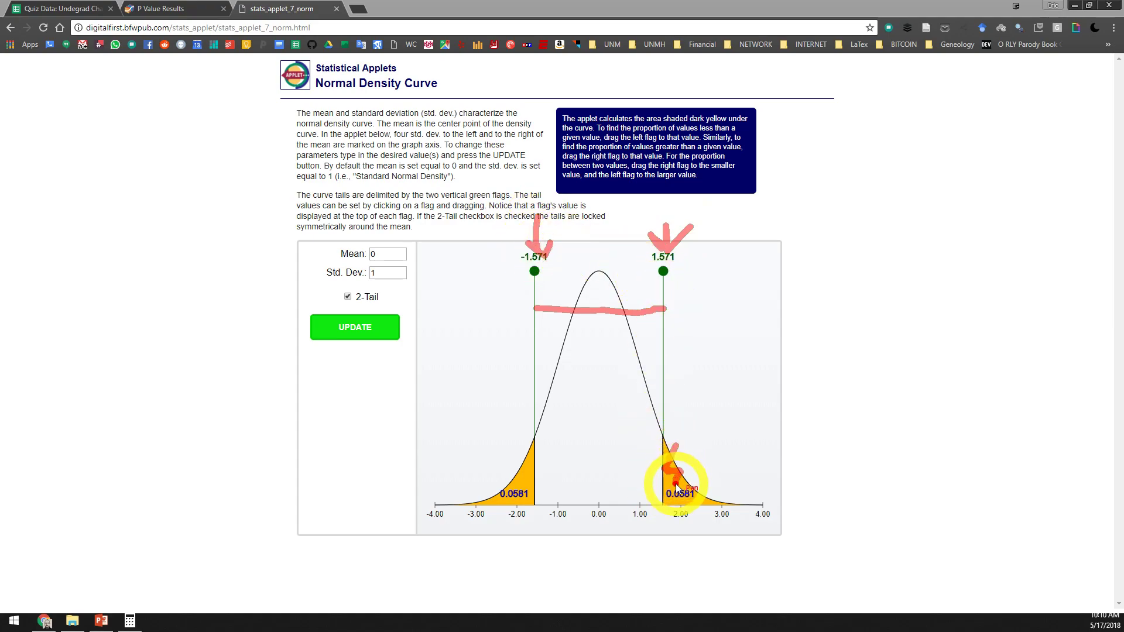
{"action": "mouse_move", "coordinate": [577, 335]}
{"action": "left_mouse_down"}
{"action": "mouse_move", "coordinate": [560, 410]}
{"action": "mouse_move", "coordinate": [615, 371]}
{"action": "mouse_move", "coordinate": [576, 347]}
{"action": "left_mouse_up"}
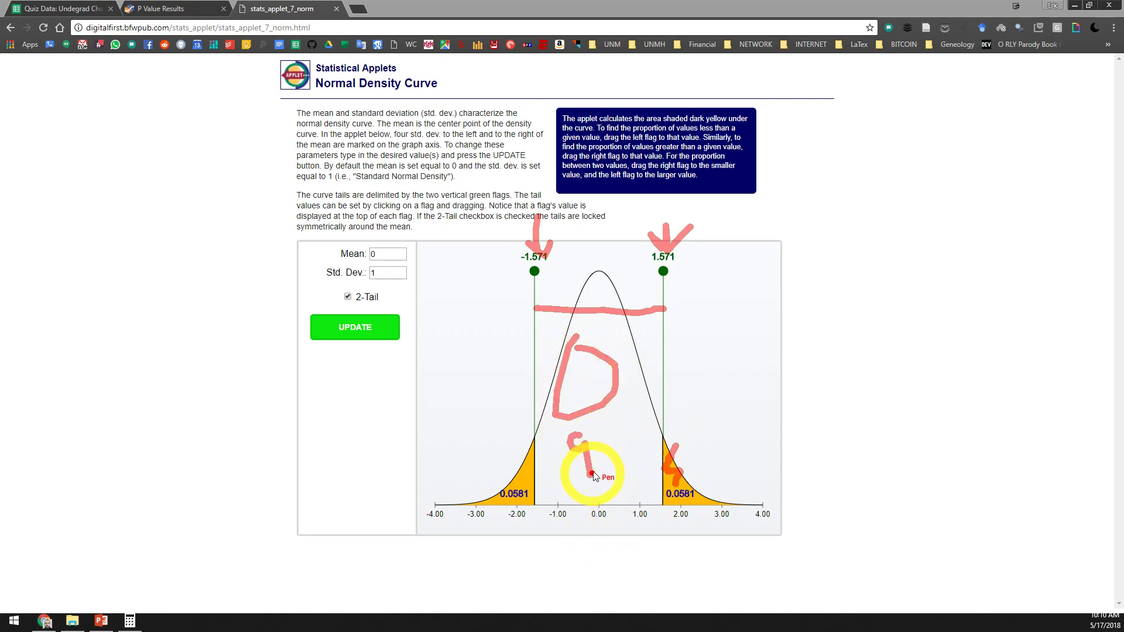
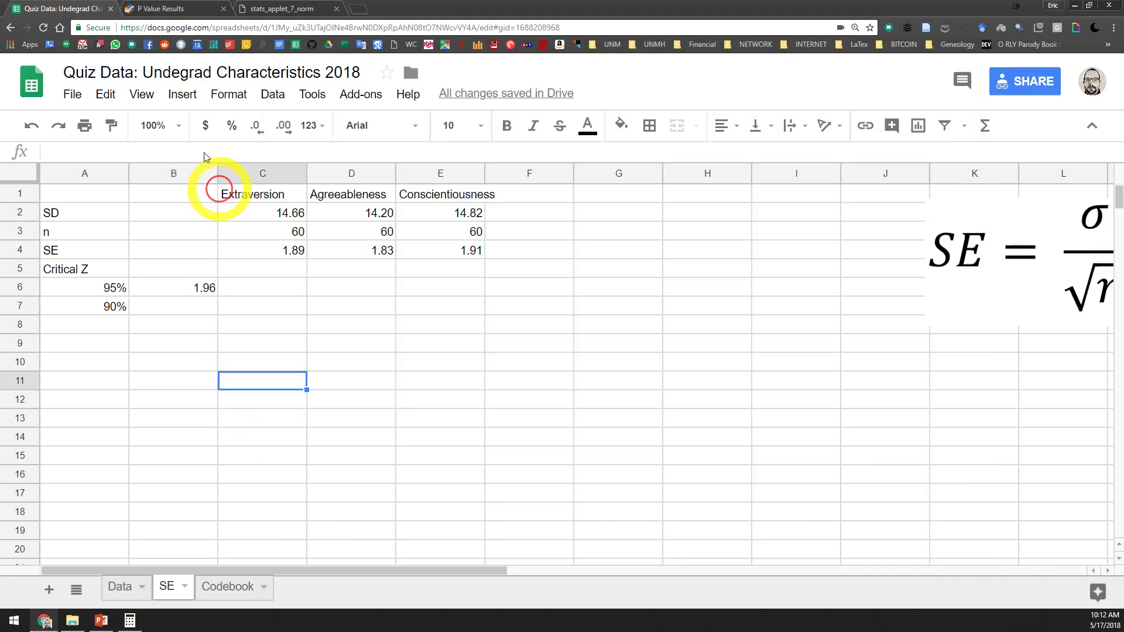
Step: Return to the GraphPad calculator, compute Z for a probability of 0.1, and highlight the two-tailed Z value
{"action": "left_click", "coordinate": [161, 9]}
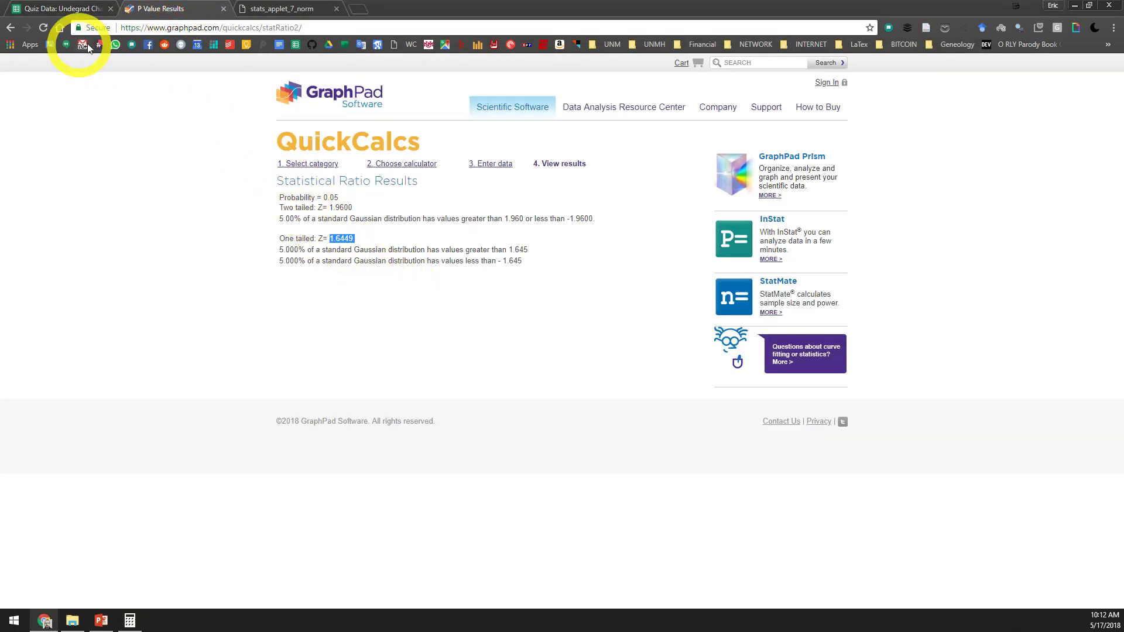
{"action": "left_click", "coordinate": [492, 164]}
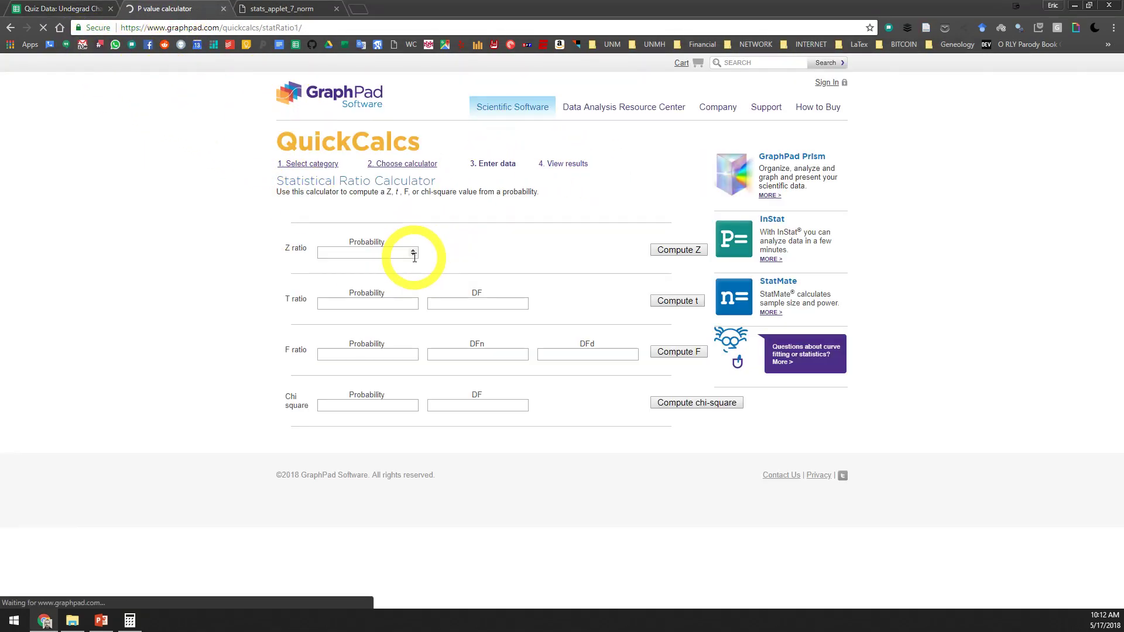
{"action": "left_click", "coordinate": [359, 253]}
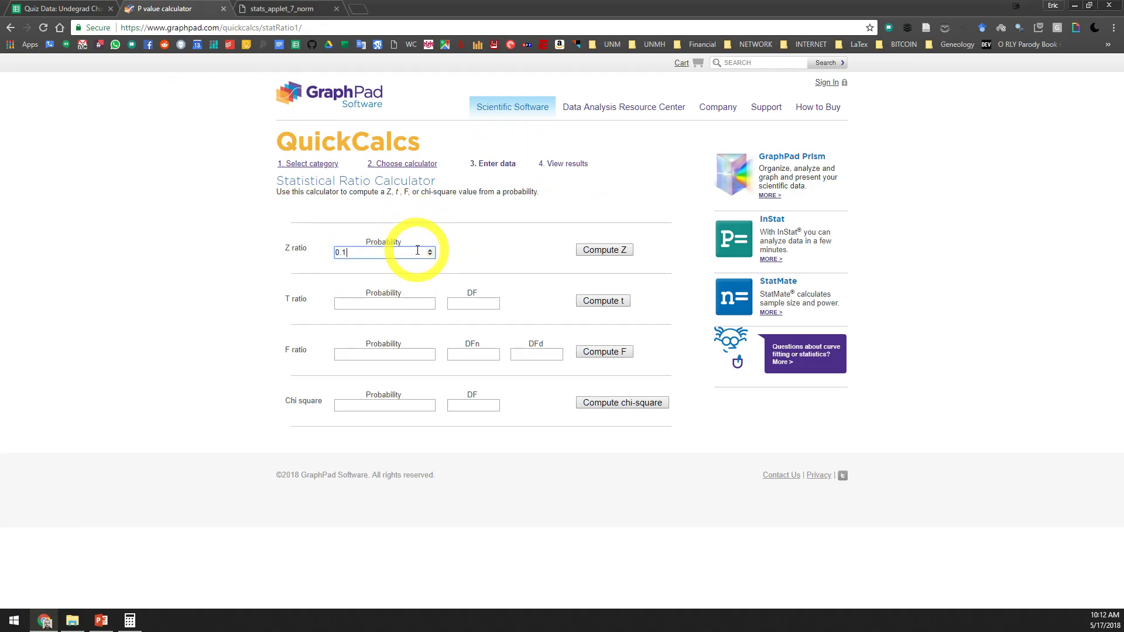
{"action": "type", "text": "0.1"}
{"action": "left_click", "coordinate": [604, 250]}
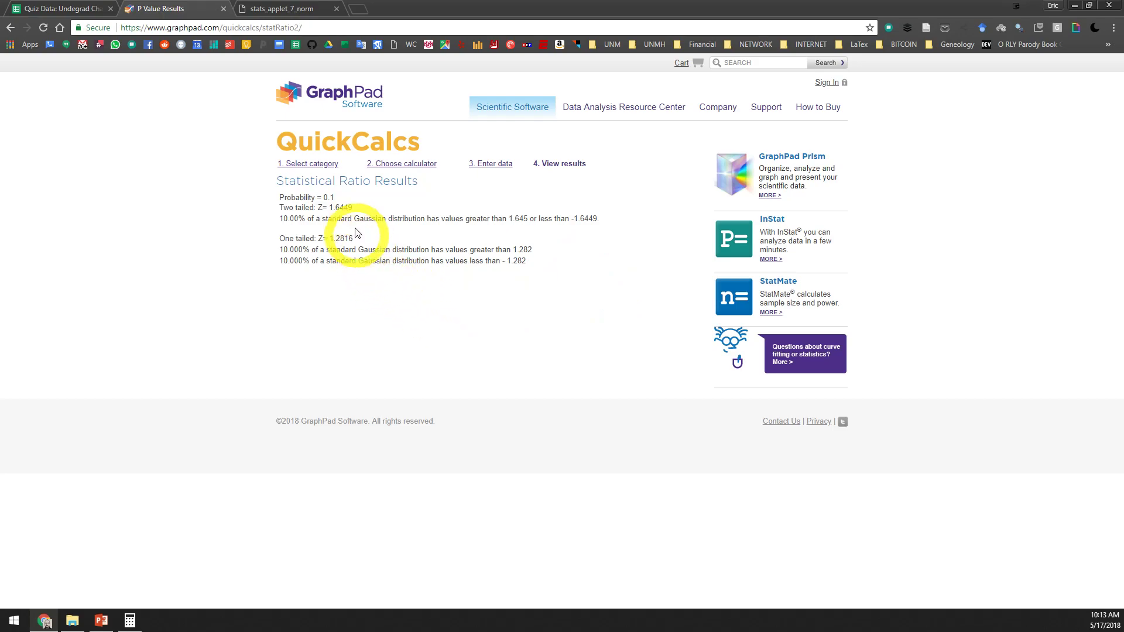
{"action": "left_click_drag", "start_coordinate": [332, 208], "coordinate": [353, 208]}
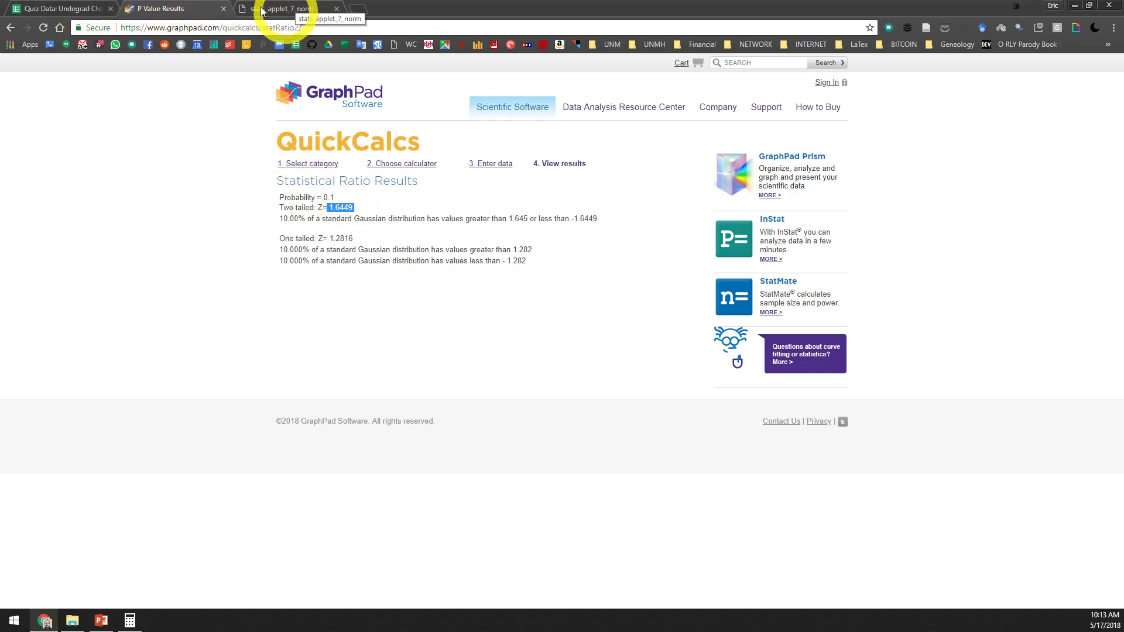
Step: Enter 1.64 in cell B7 of the SE sheet as the critical Z for 90%
{"action": "left_click", "coordinate": [67, 9]}
{"action": "left_click", "coordinate": [179, 311]}
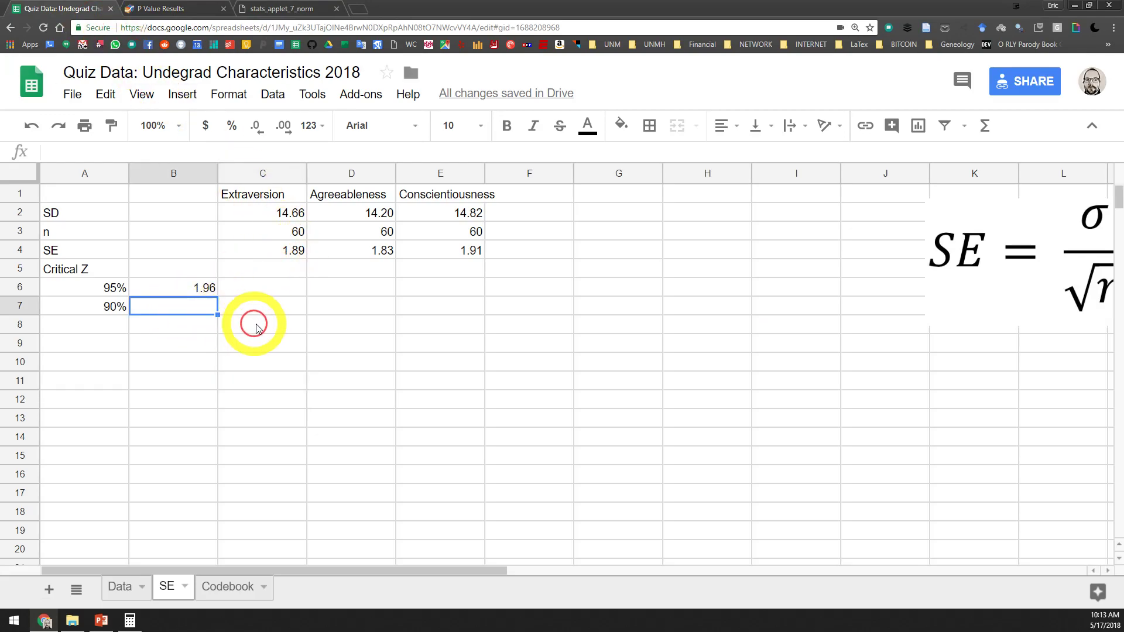
{"action": "type", "text": "0.64"}
{"action": "key", "text": "Return"}
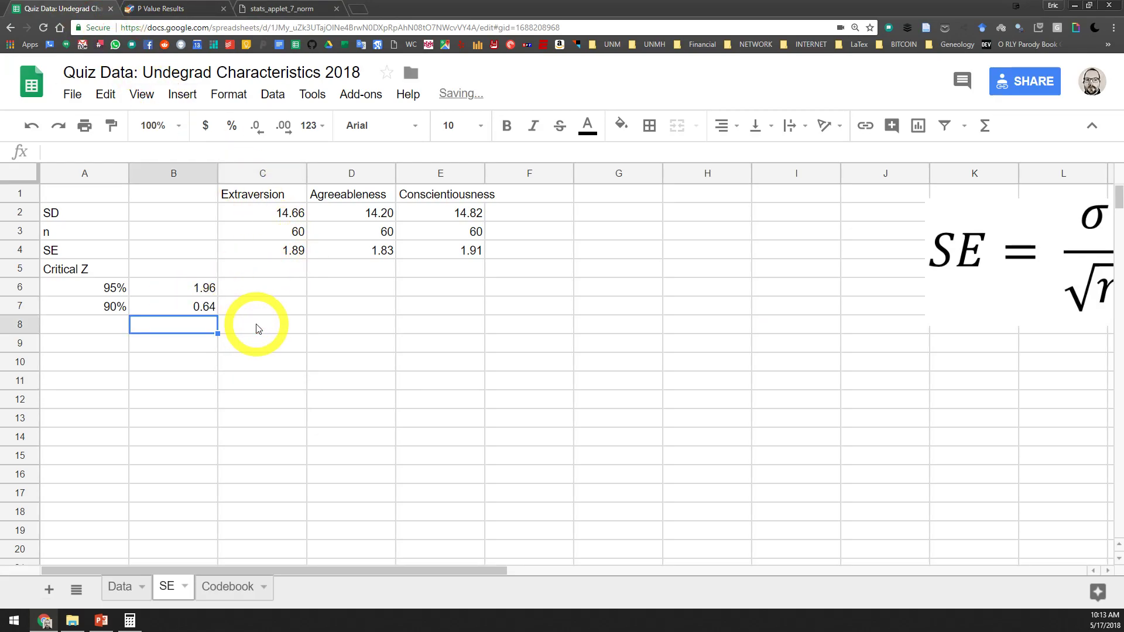
{"action": "key", "text": "Up"}
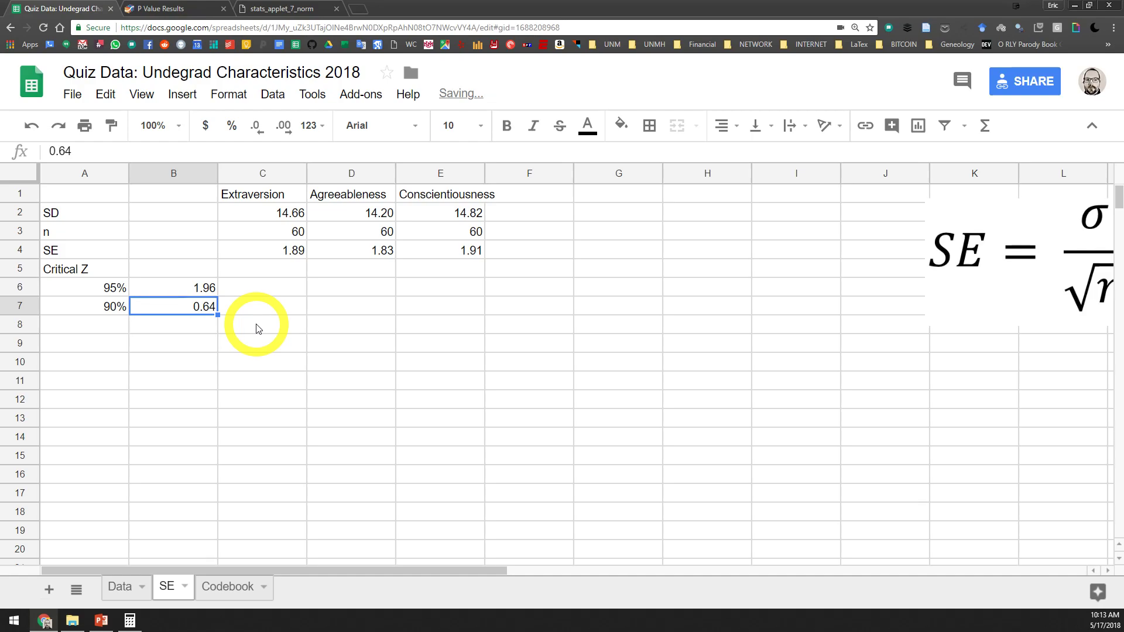
{"action": "type", "text": "1."}
{"action": "key", "text": "Return"}
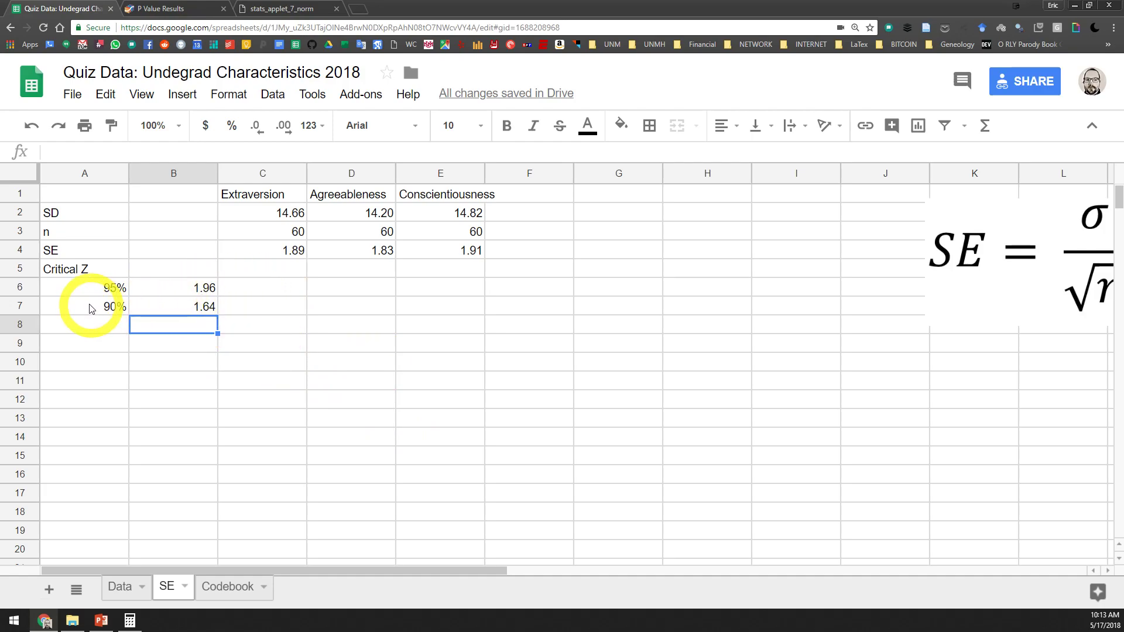
{"action": "left_click_drag", "start_coordinate": [86, 293], "coordinate": [192, 296]}
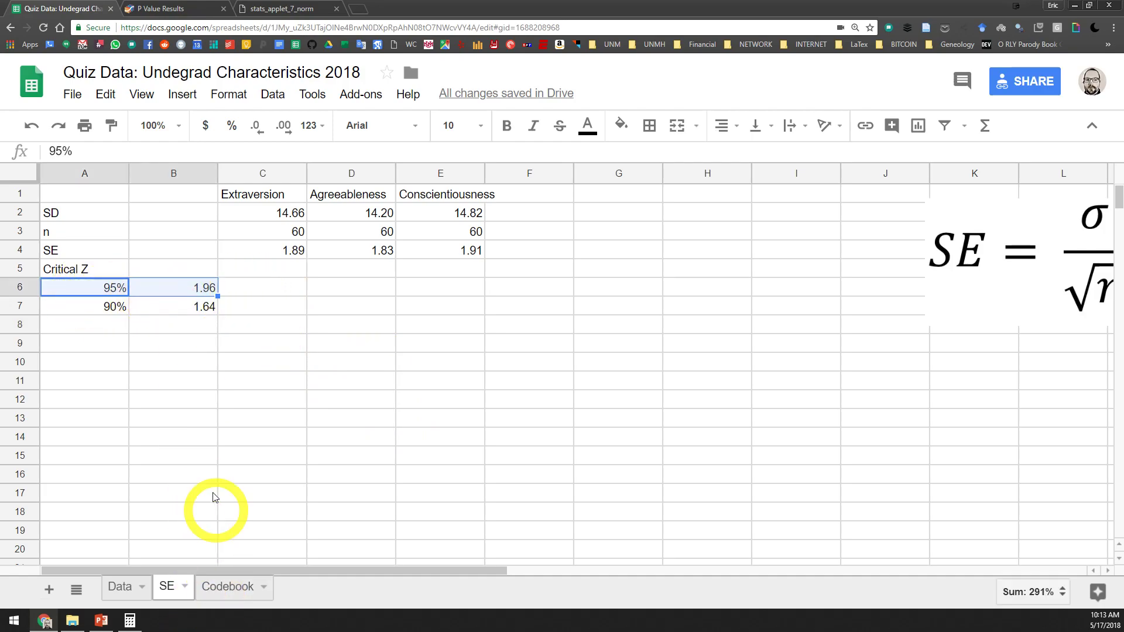
{"action": "left_click", "coordinate": [259, 350]}
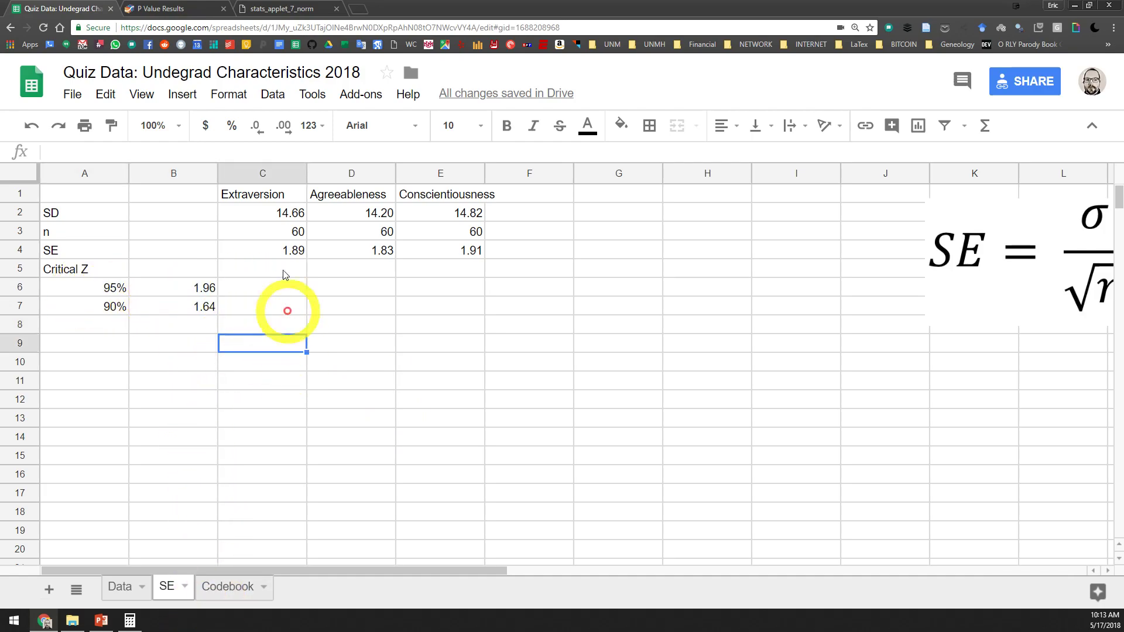
Step: Switch to the PowerPoint slide and highlight "Calculate SE" and "Point Estimate" to review the remaining confidence interval steps
{"action": "left_click", "coordinate": [101, 621]}
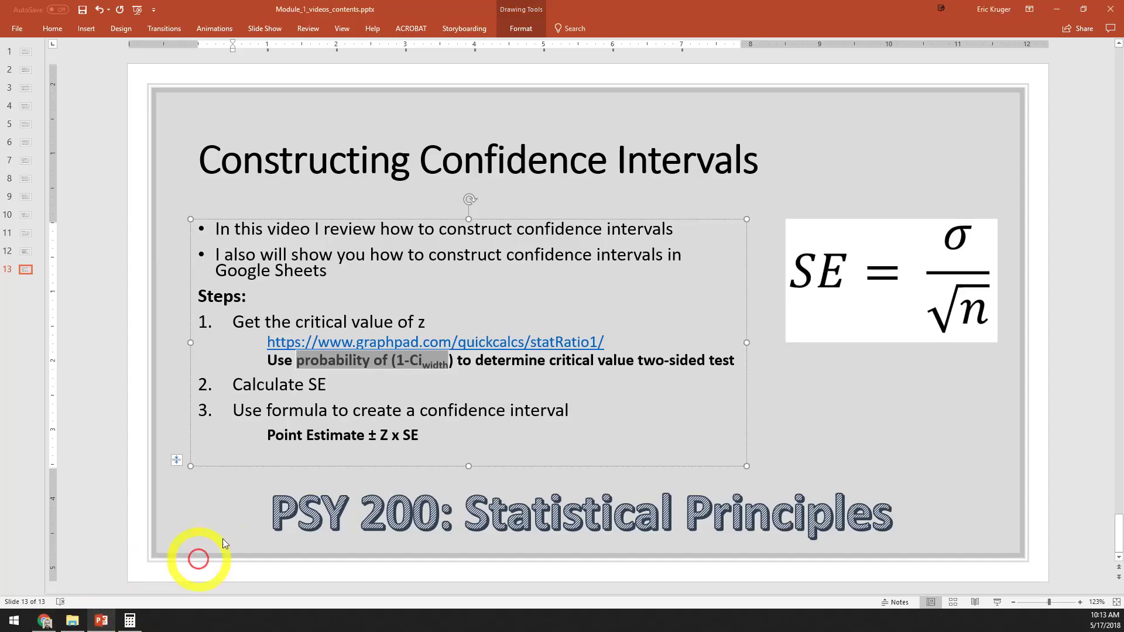
{"action": "left_click_drag", "start_coordinate": [327, 386], "coordinate": [233, 385]}
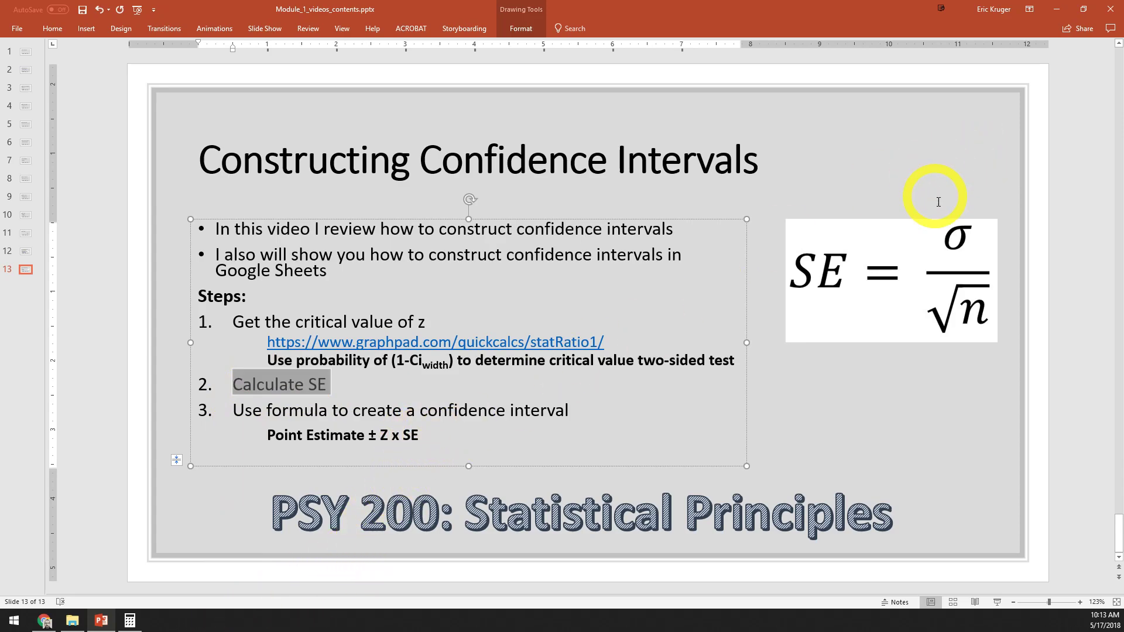
{"action": "left_click", "coordinate": [424, 442]}
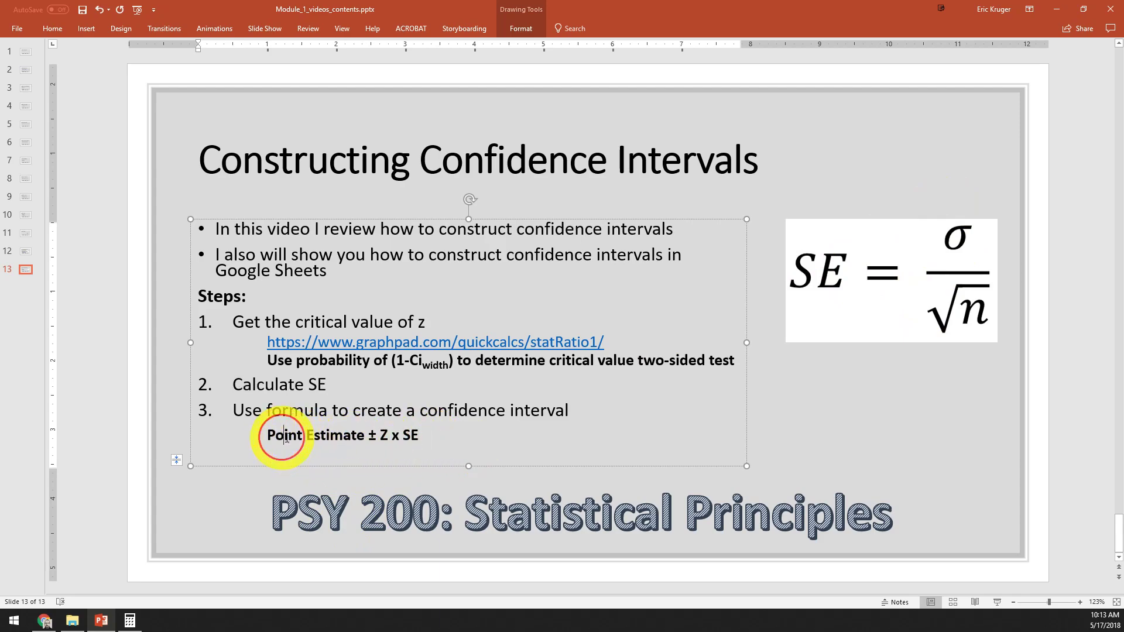
{"action": "left_click_drag", "start_coordinate": [285, 438], "coordinate": [349, 437]}
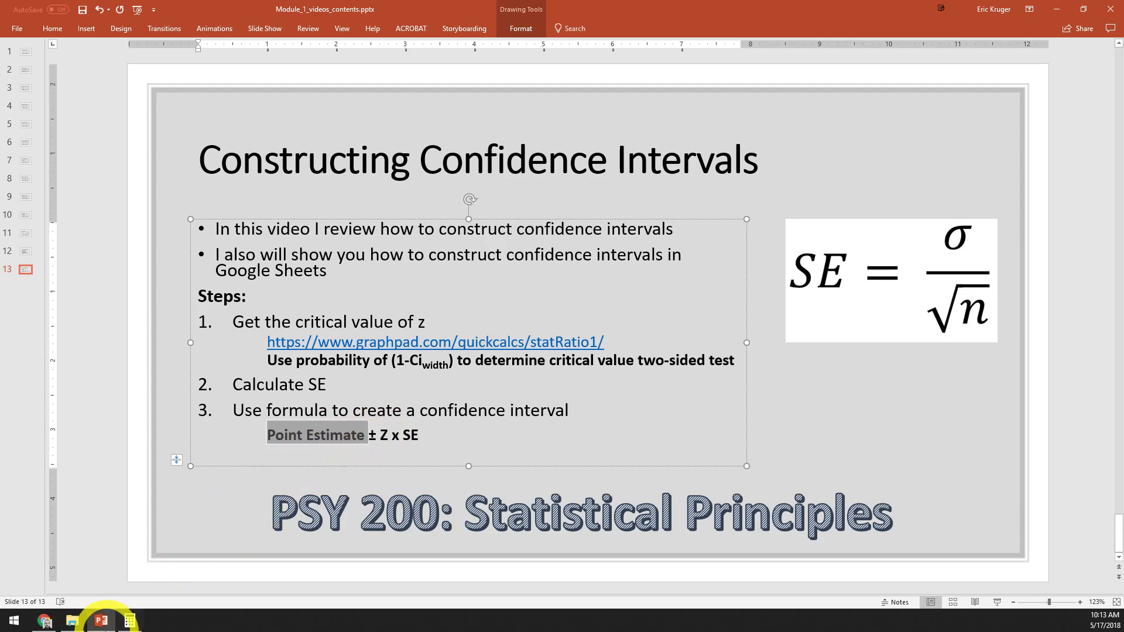
Step: Switch back to the spreadsheet in Chrome and label cell A8 of the SE sheet "Mean"
{"action": "left_click", "coordinate": [45, 620]}
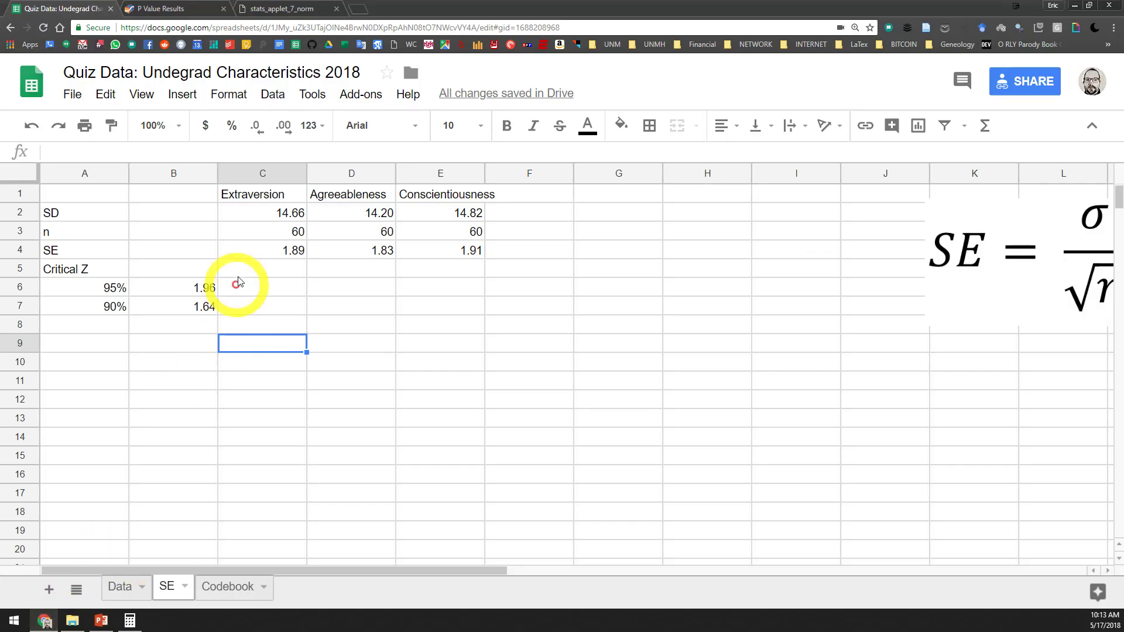
{"action": "left_click", "coordinate": [97, 341]}
{"action": "left_click", "coordinate": [97, 328]}
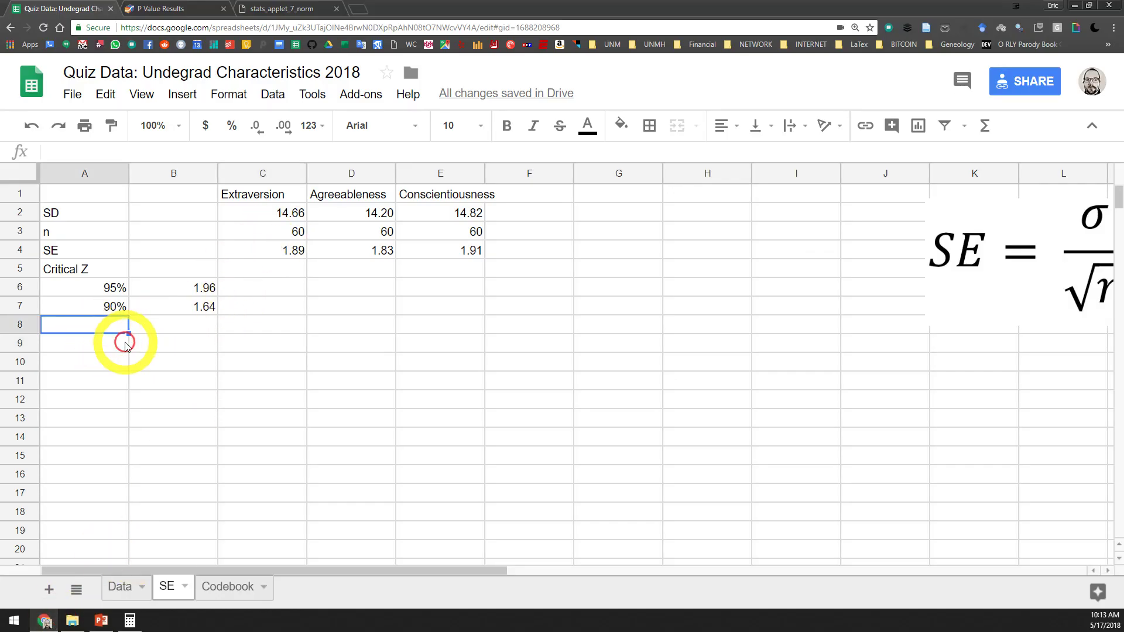
{"action": "type", "text": "Mean"}
{"action": "key", "text": "Return"}
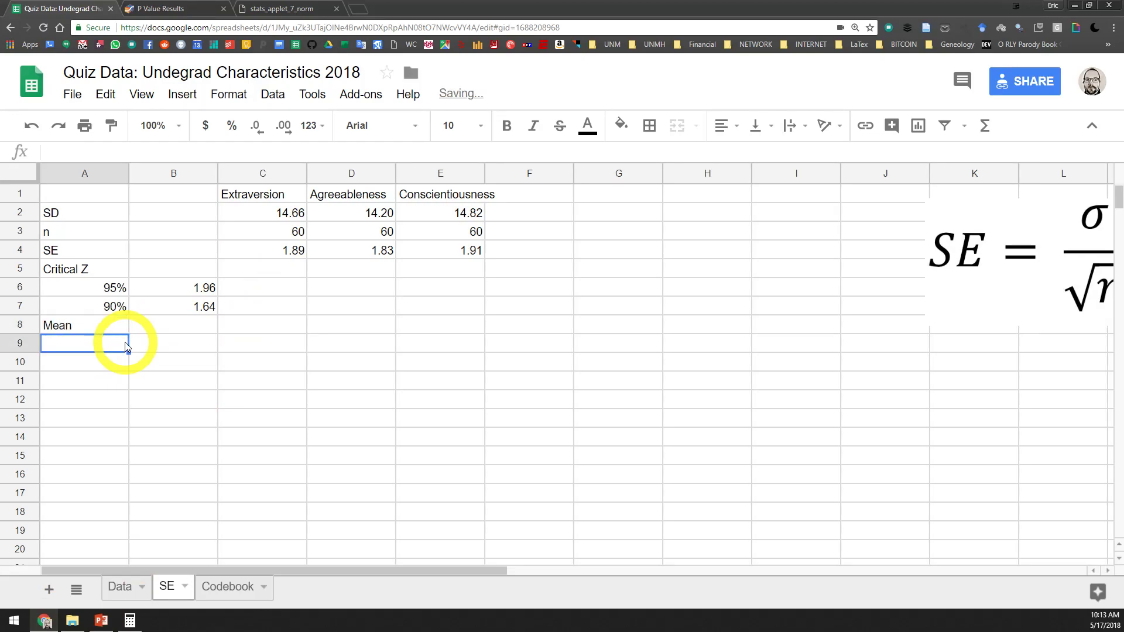
Step: Calculate the Extraversion mean in cell C8 with an AVERAGE formula over column B of the Data sheet
{"action": "left_click", "coordinate": [281, 322]}
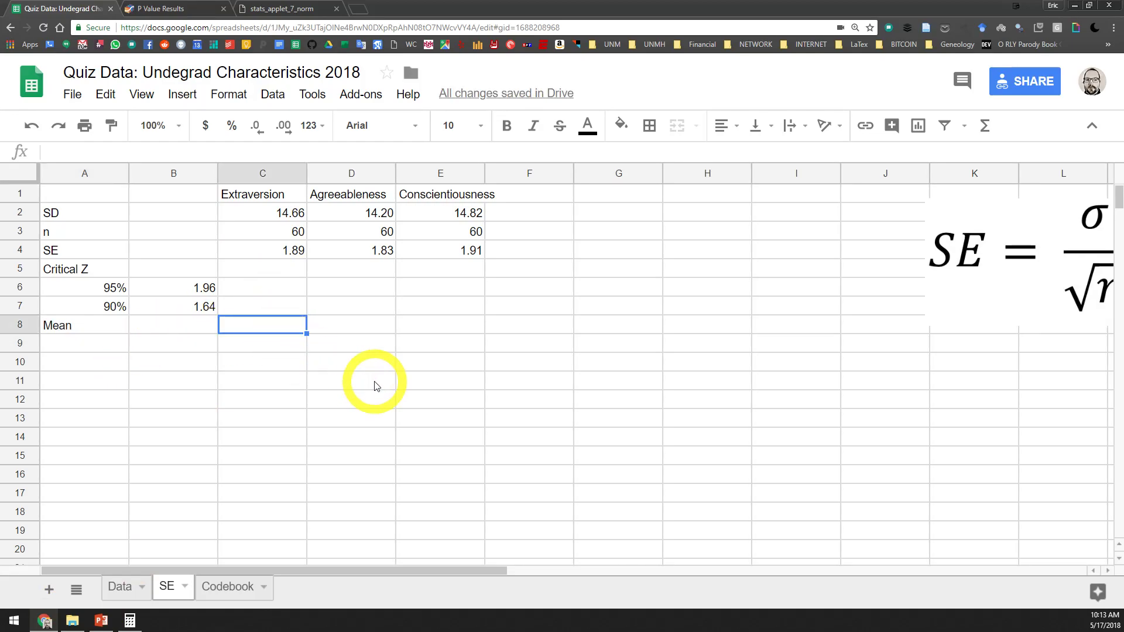
{"action": "type", "text": "=aver"}
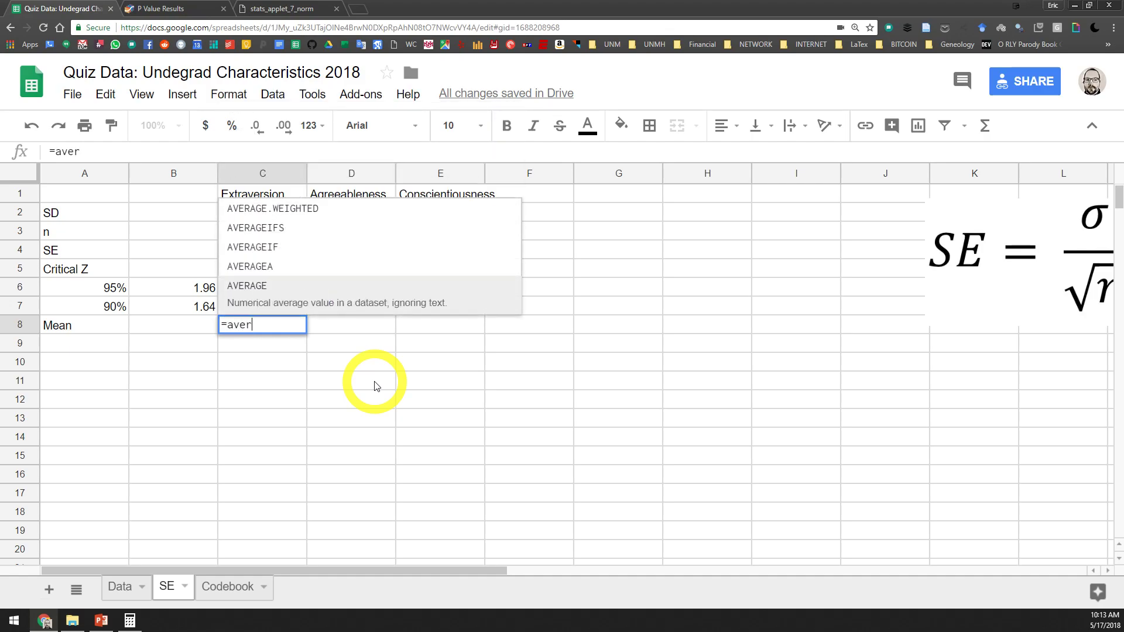
{"action": "type", "text": "age("}
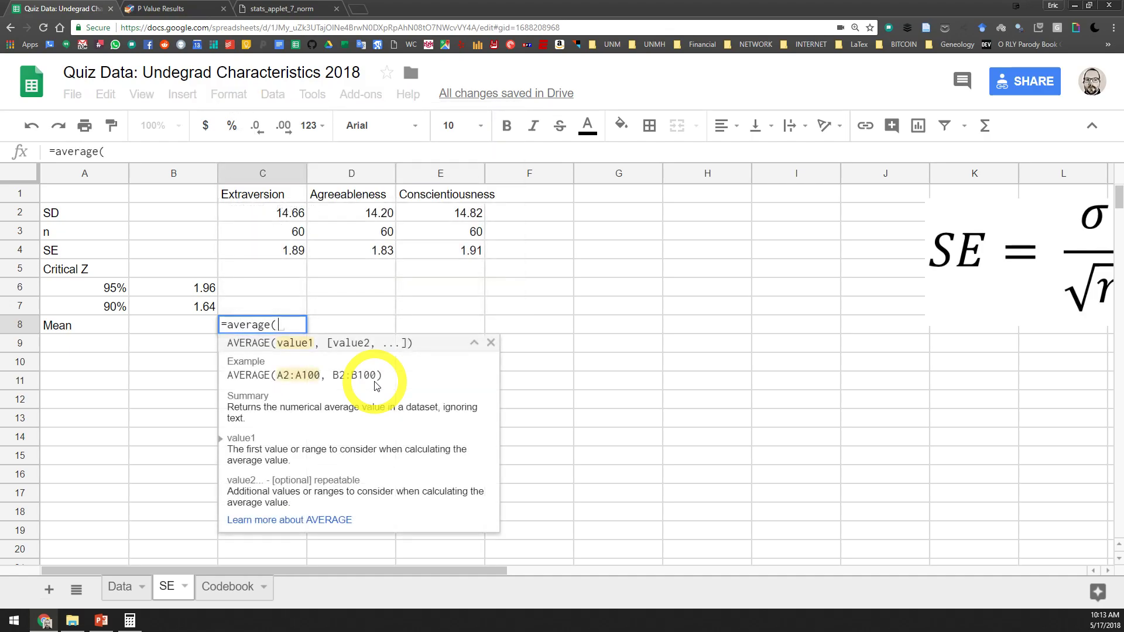
{"action": "left_click", "coordinate": [129, 587]}
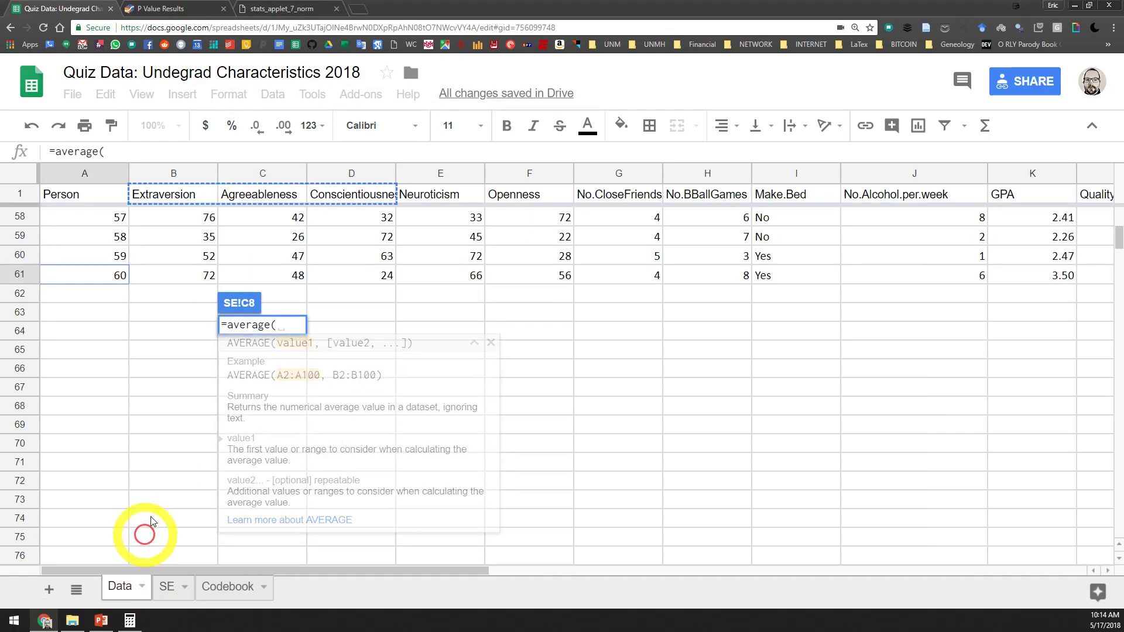
{"action": "left_click", "coordinate": [184, 173]}
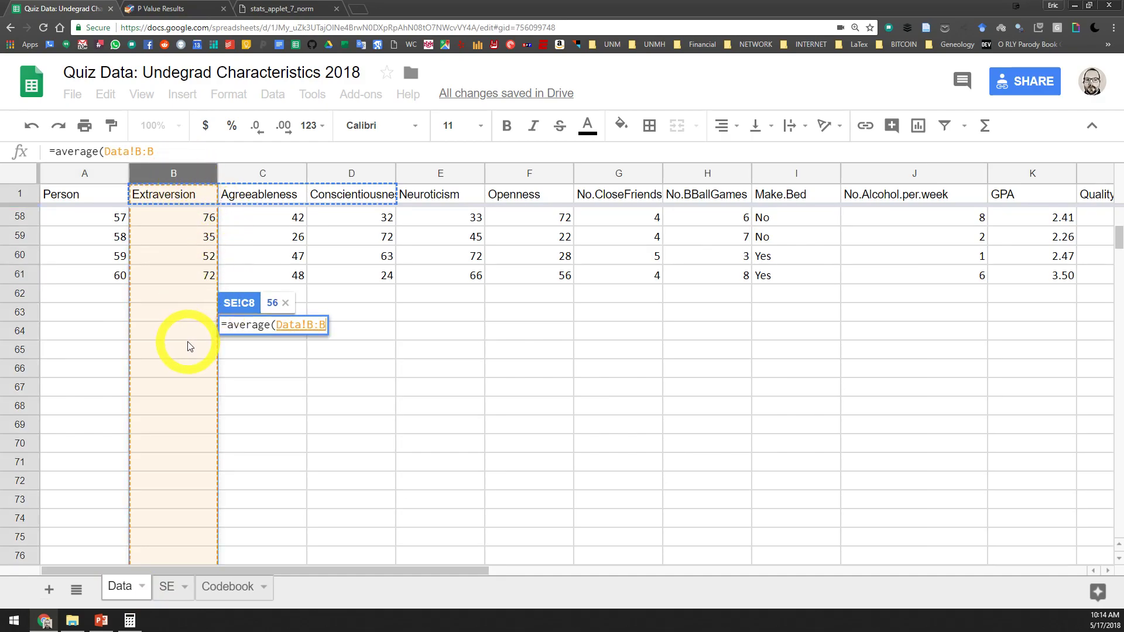
{"action": "key", "text": "Return"}
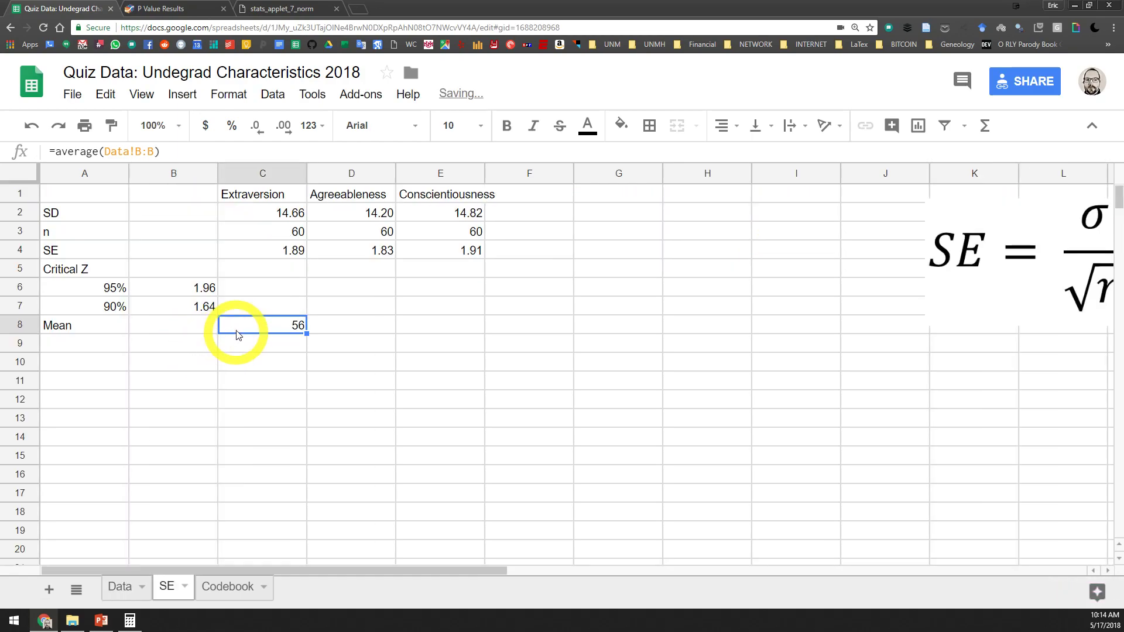
Step: Show the mean in C8 with two decimal places and copy its formula across to D8 and E8
{"action": "left_click", "coordinate": [284, 125]}
{"action": "left_click", "coordinate": [283, 125]}
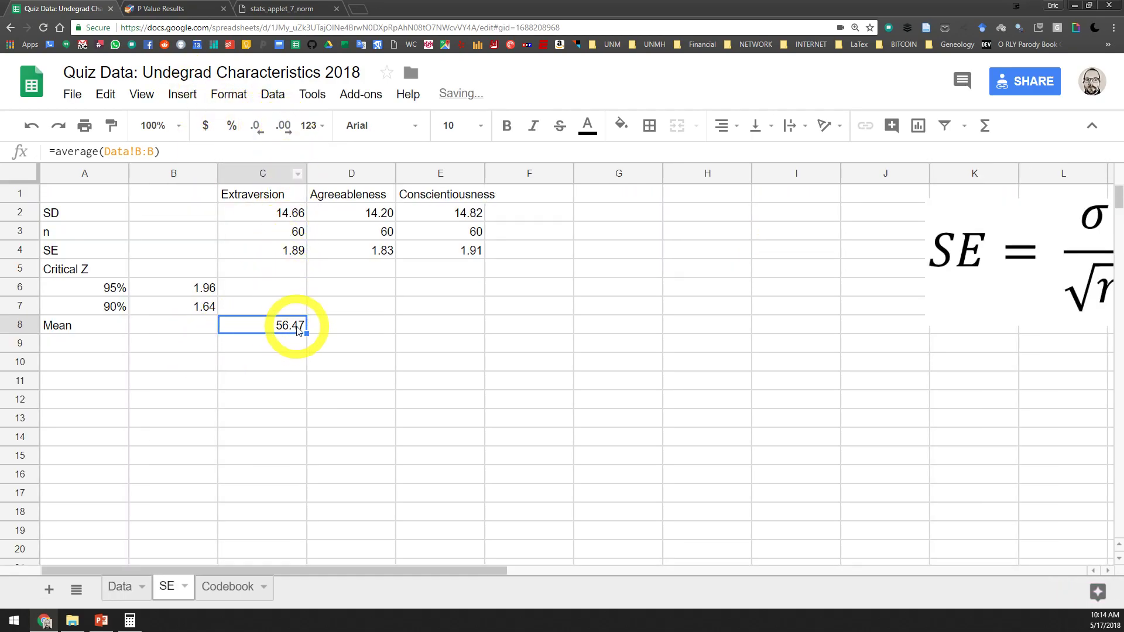
{"action": "left_click_drag", "start_coordinate": [309, 333], "coordinate": [439, 329]}
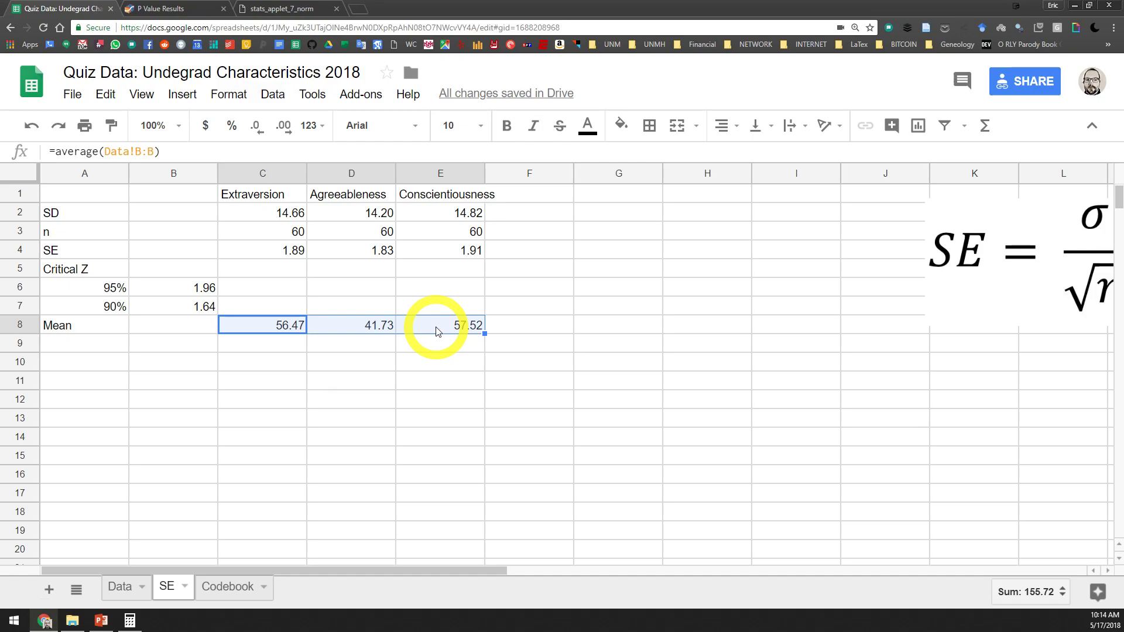
Step: Check the confidence interval formula on the PowerPoint slide and return to the spreadsheet in Chrome
{"action": "left_click", "coordinate": [89, 345]}
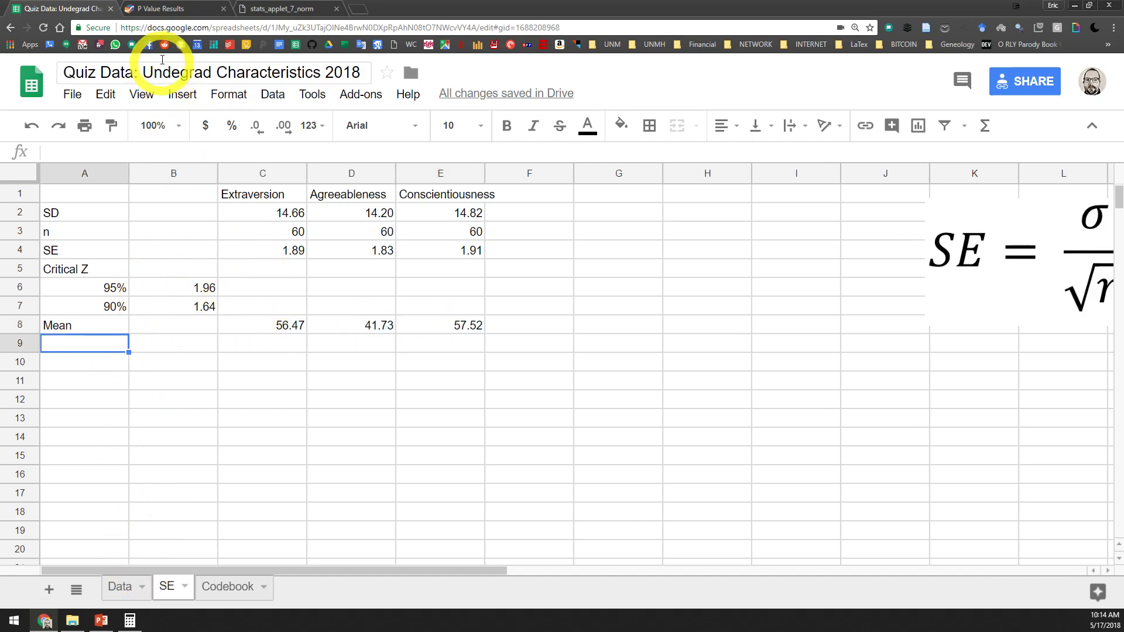
{"action": "left_click", "coordinate": [110, 619]}
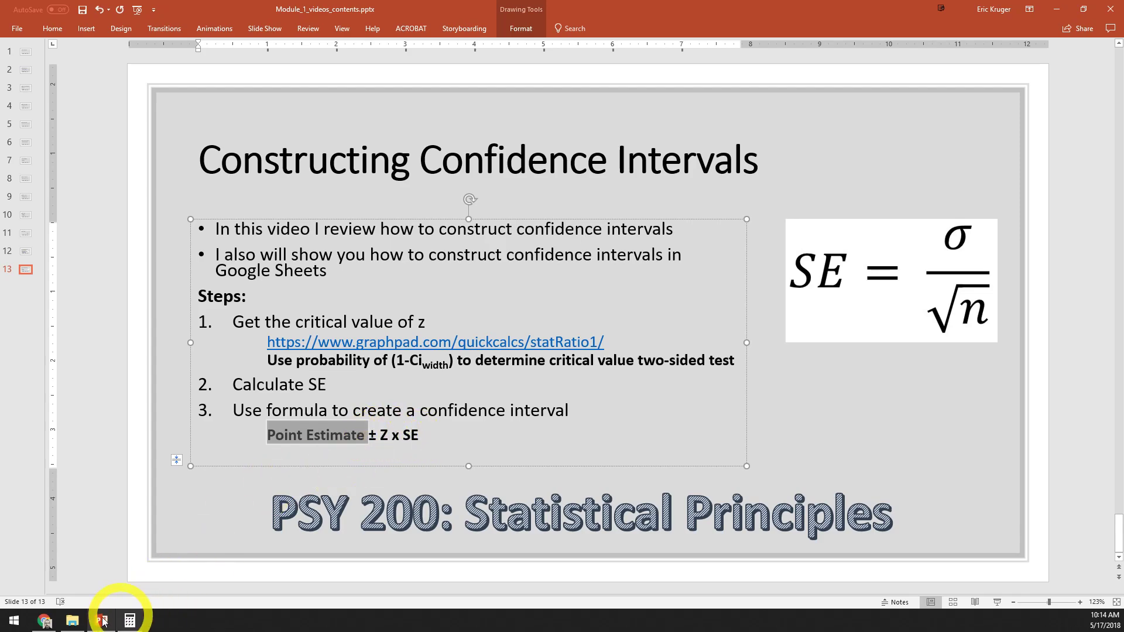
{"action": "left_click", "coordinate": [45, 619]}
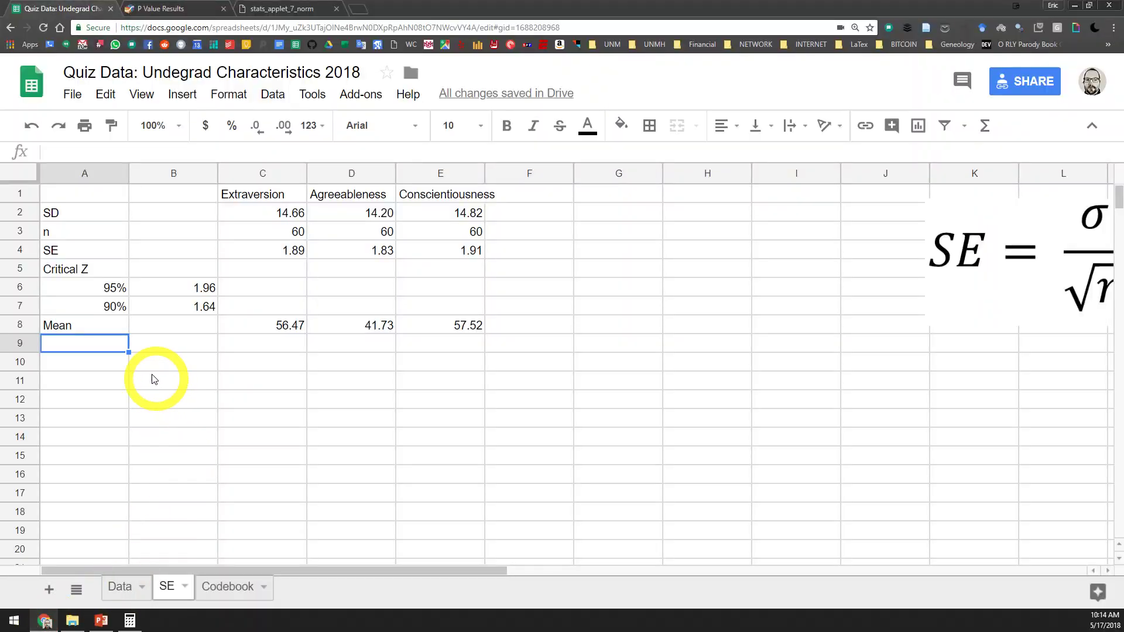
Step: Label cell A9 of the SE sheet "L.CI.95%" and cell A10 "U.CI.95%"
{"action": "left_click", "coordinate": [295, 350]}
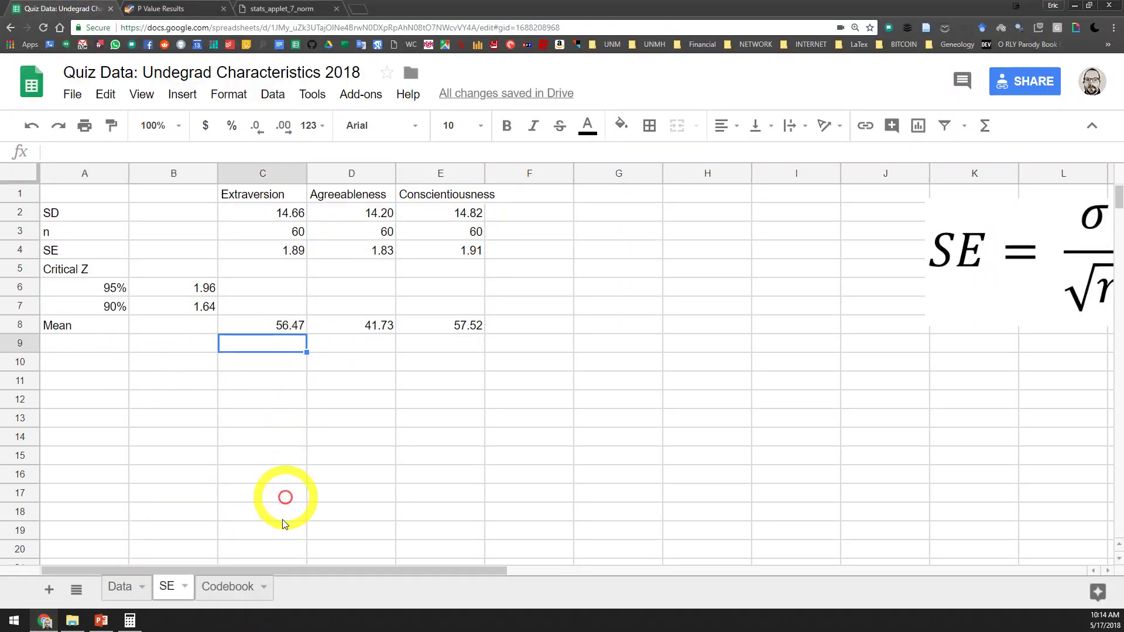
{"action": "left_click", "coordinate": [91, 349]}
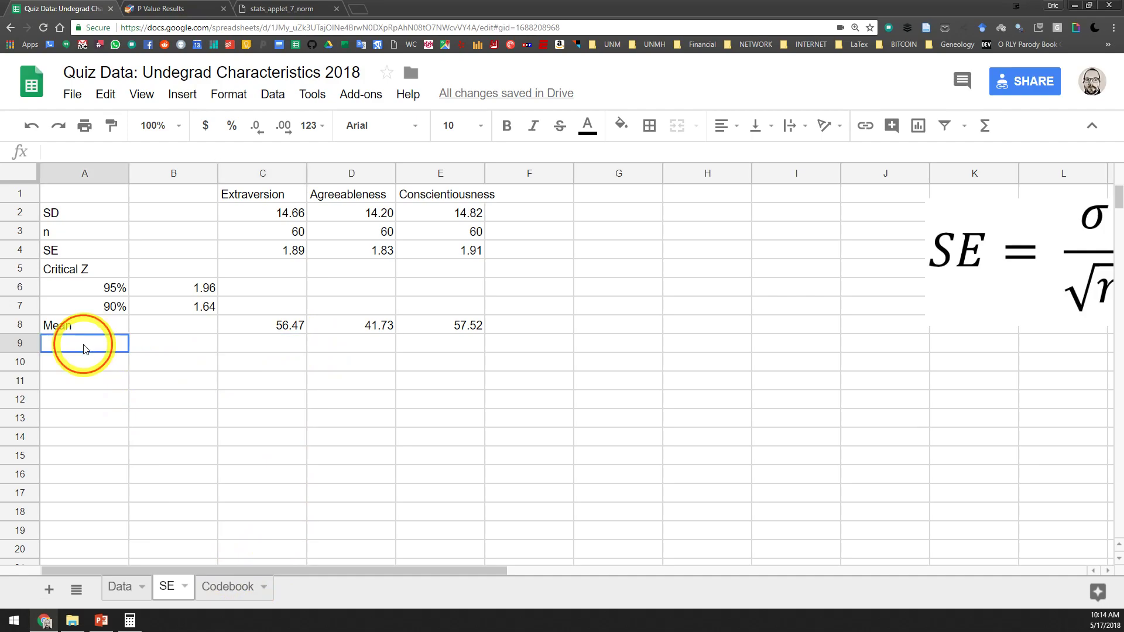
{"action": "type", "text": "L.CI"}
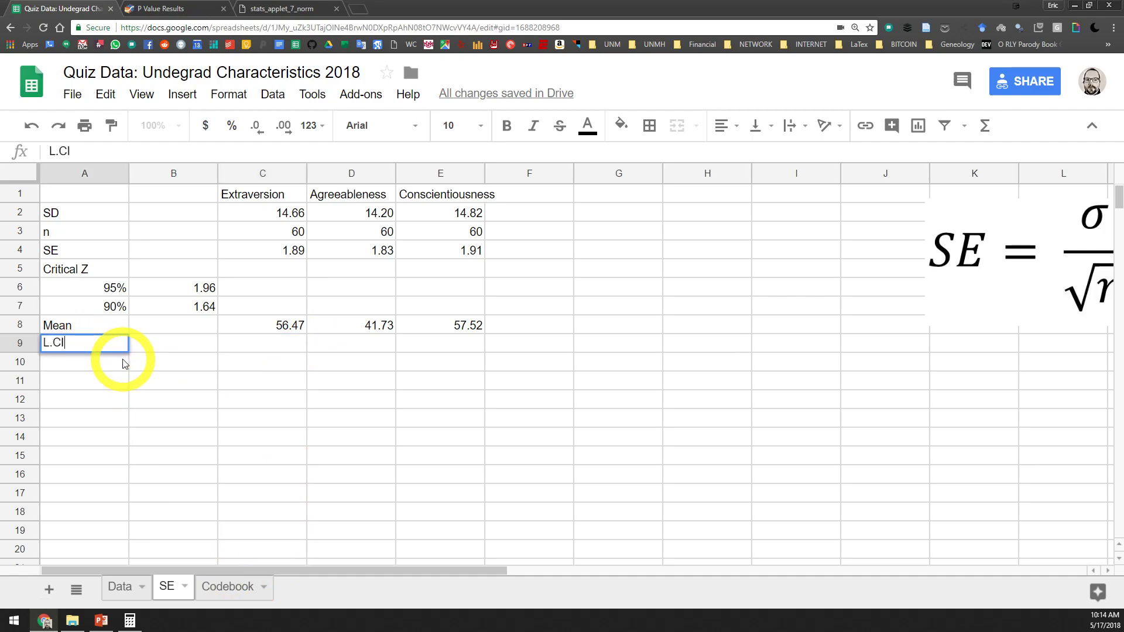
{"action": "key", "text": "Return"}
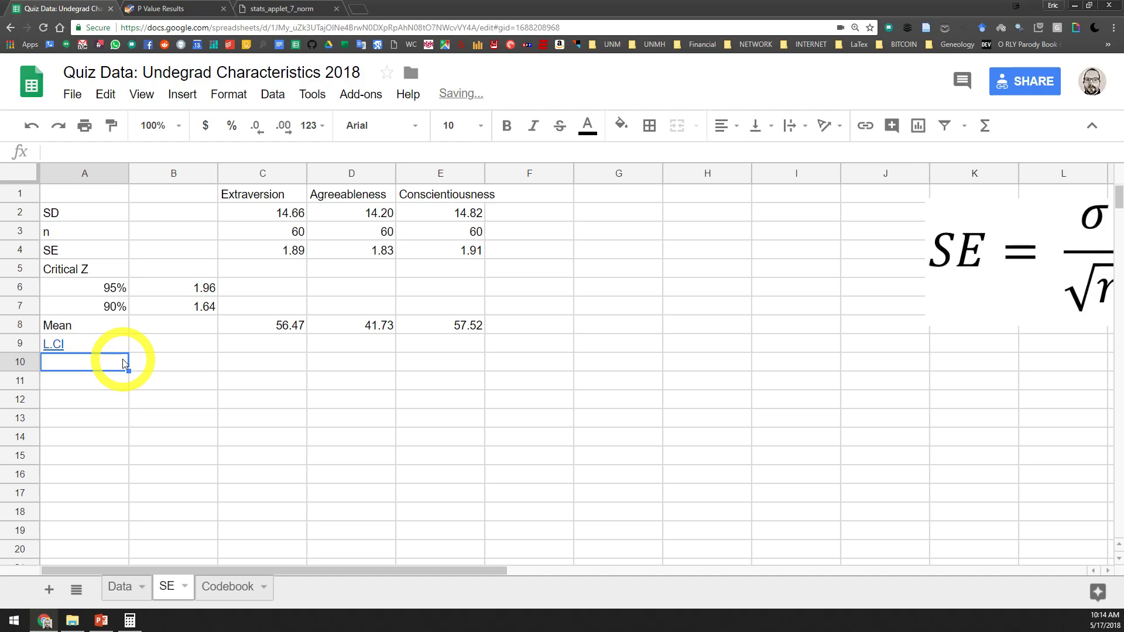
{"action": "left_click", "coordinate": [91, 349]}
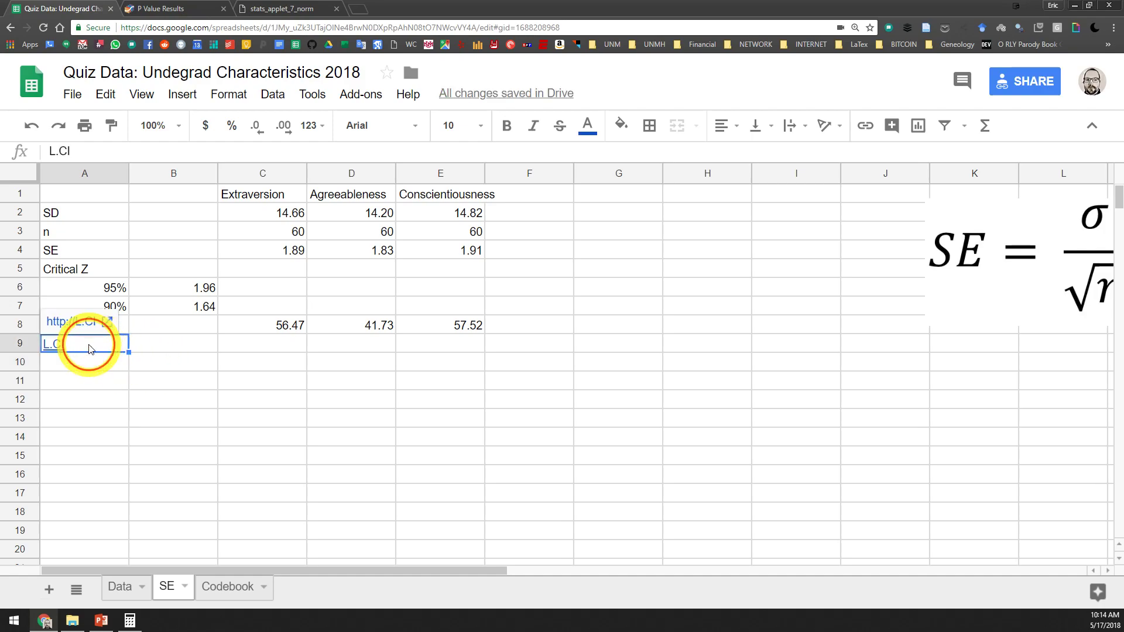
{"action": "double_click", "coordinate": [73, 346]}
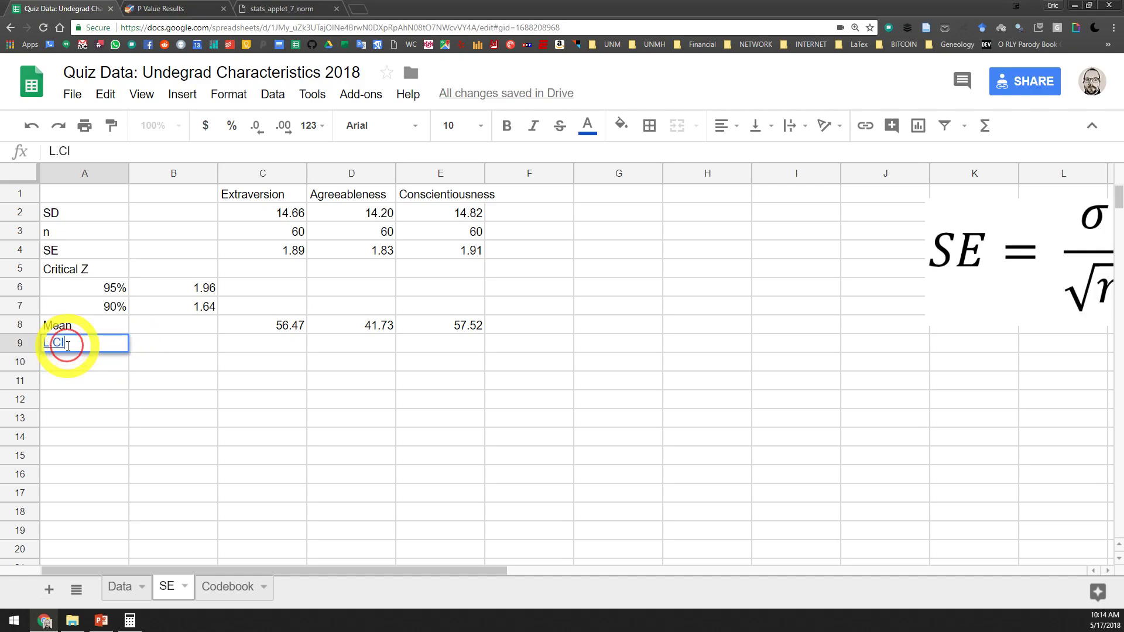
{"action": "left_click", "coordinate": [122, 342]}
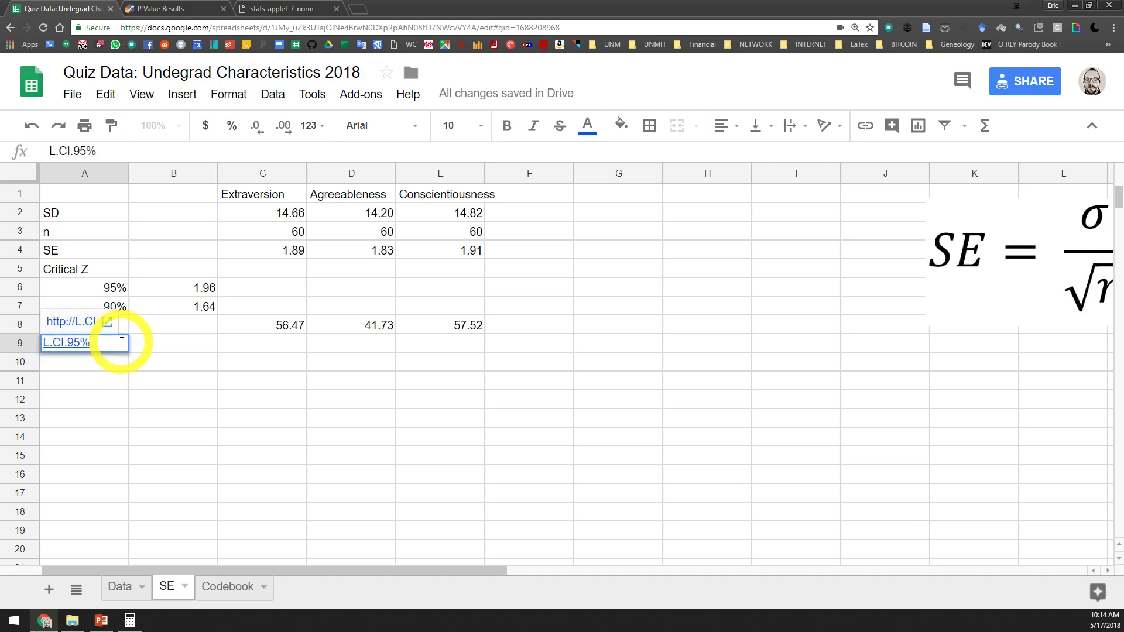
{"action": "key", "text": "Return"}
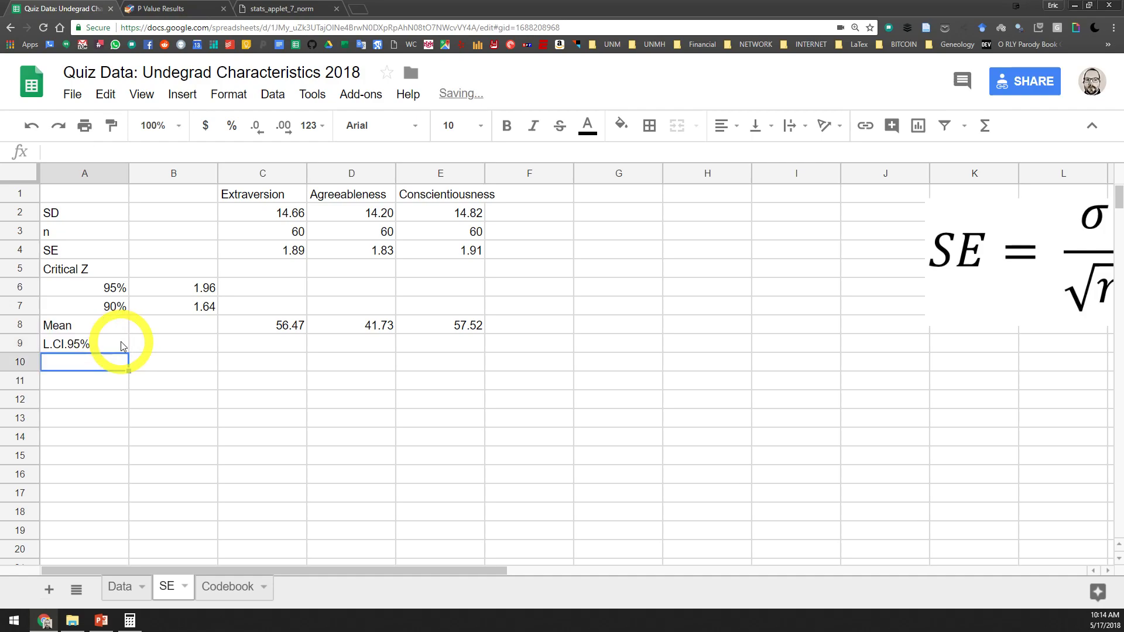
{"action": "double_click", "coordinate": [93, 361]}
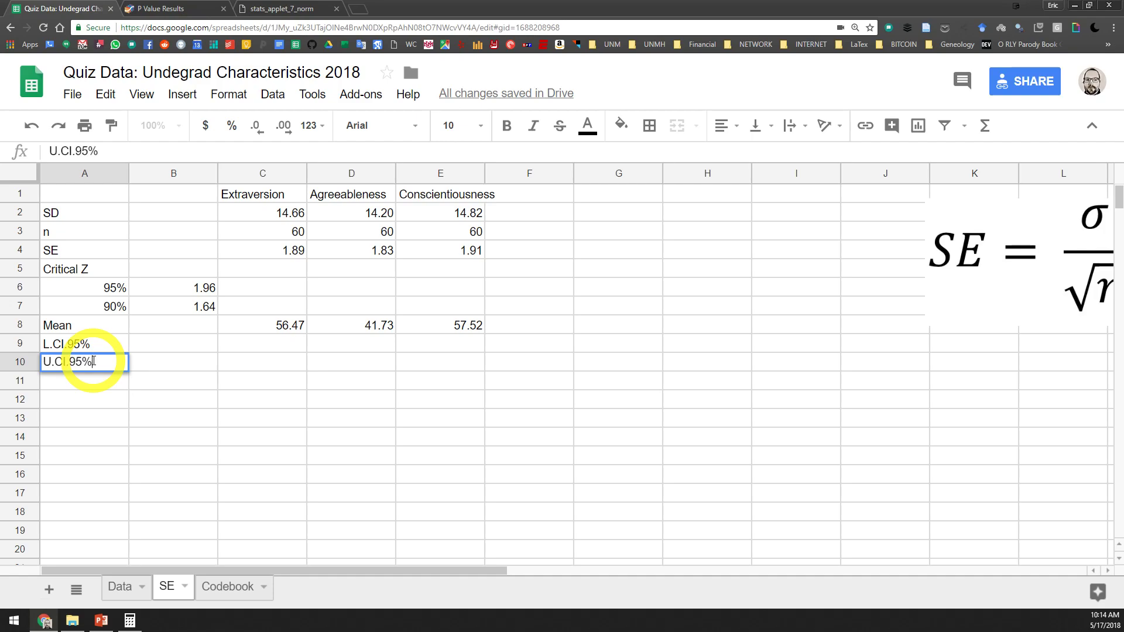
{"action": "key", "text": "Return"}
Step: Calculate the lower 95% limit for Extraversion in cell C9 with =C8-$B$6*C4, keeping the critical Z reference absolute
{"action": "left_click", "coordinate": [285, 350]}
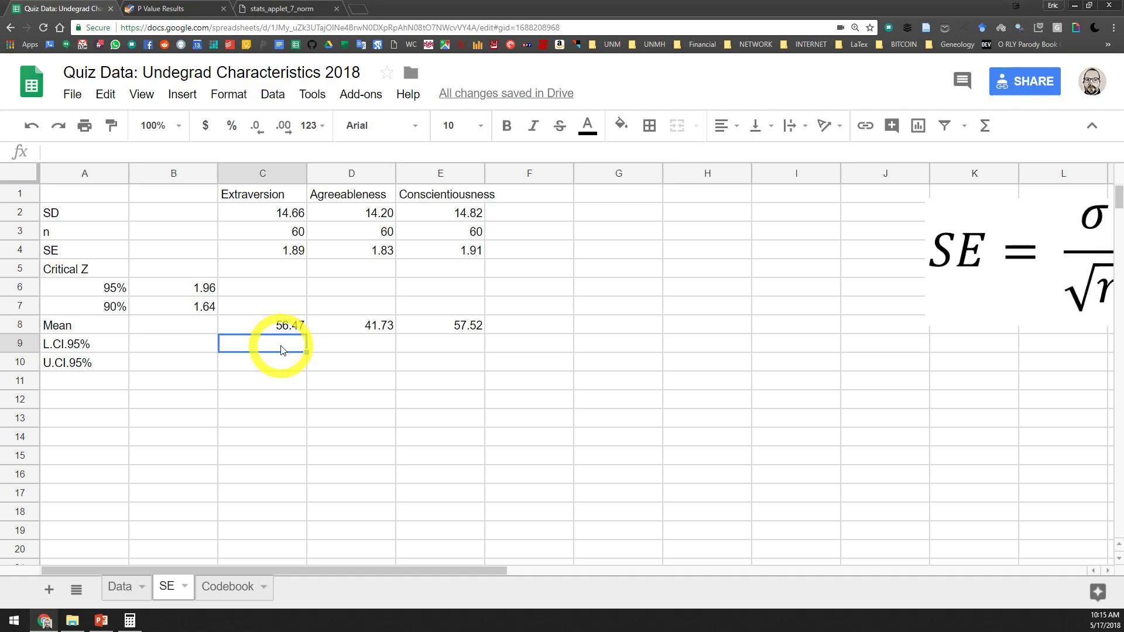
{"action": "type", "text": "="}
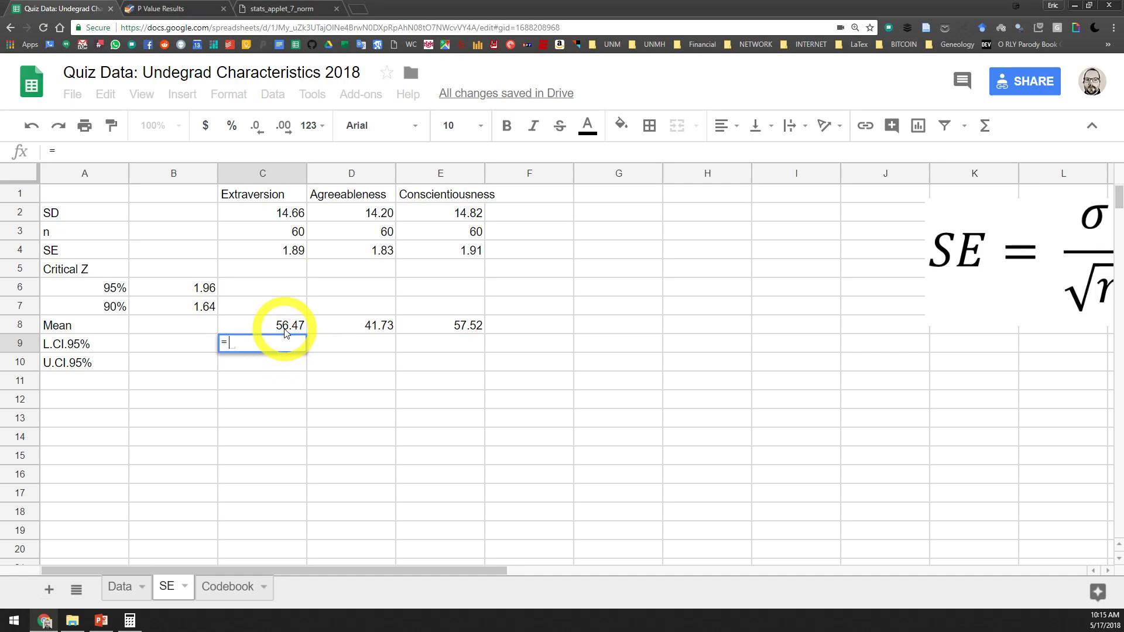
{"action": "left_click", "coordinate": [285, 329]}
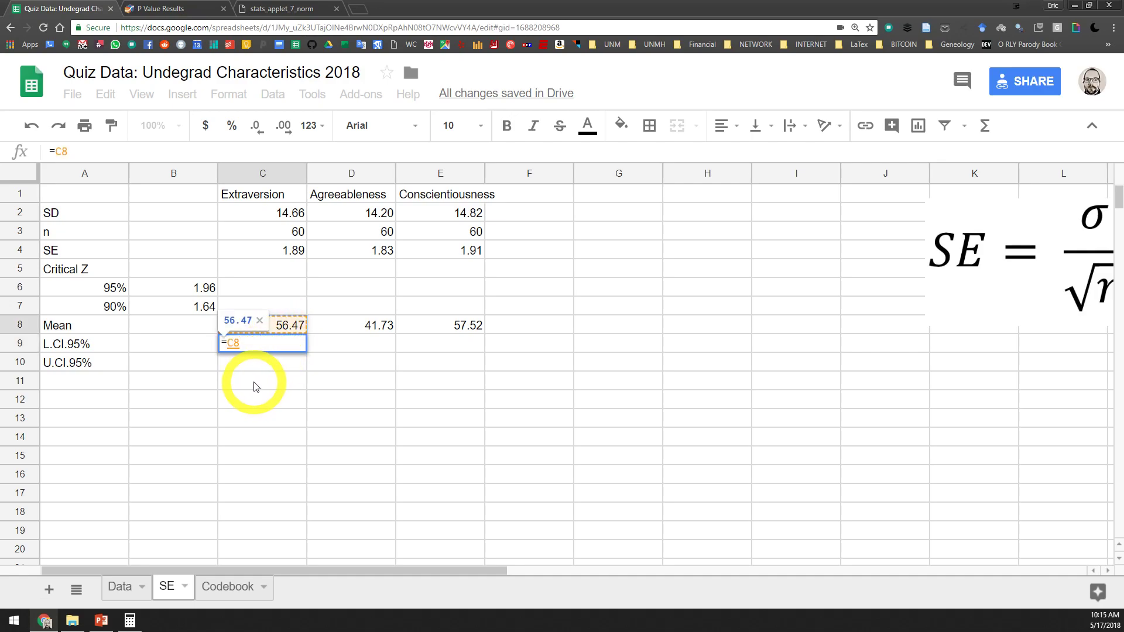
{"action": "type", "text": "-"}
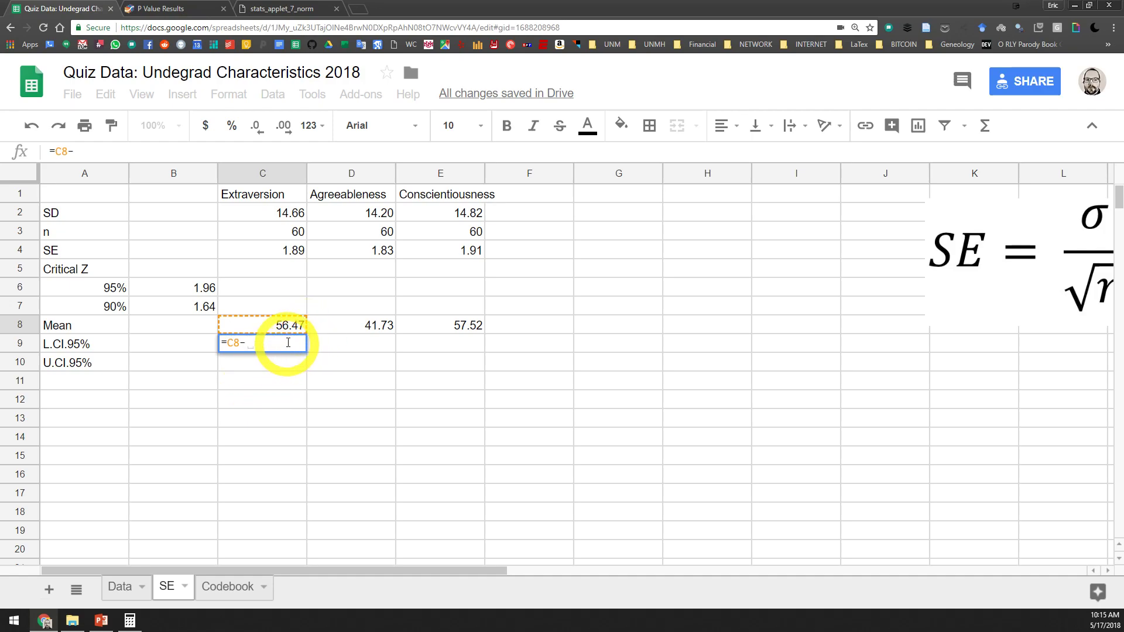
{"action": "left_click", "coordinate": [202, 293]}
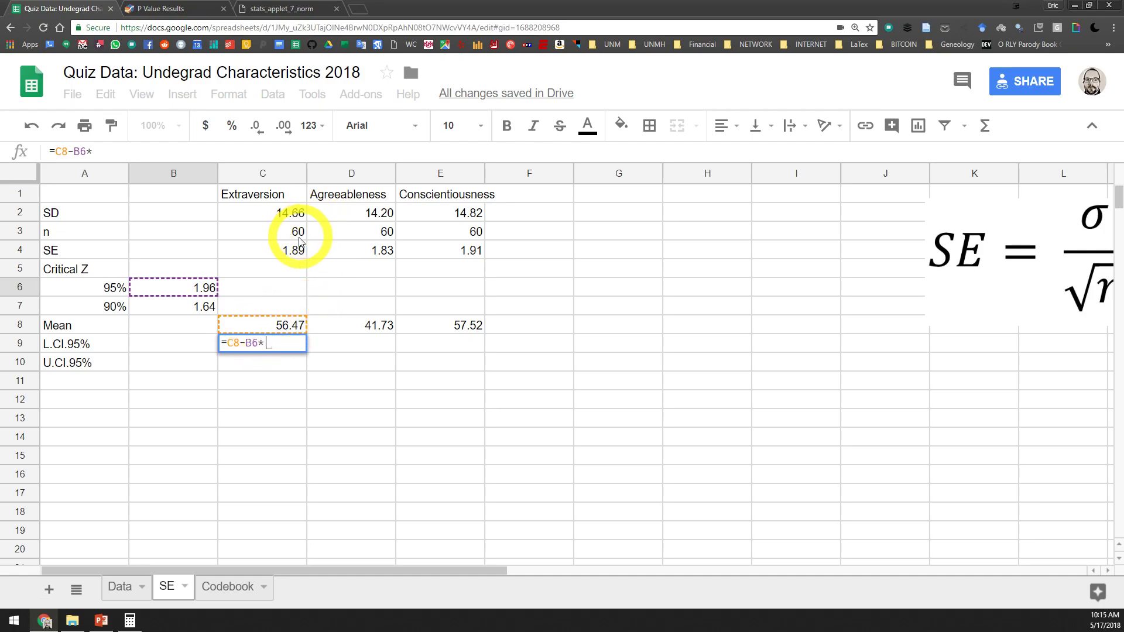
{"action": "left_click", "coordinate": [285, 249]}
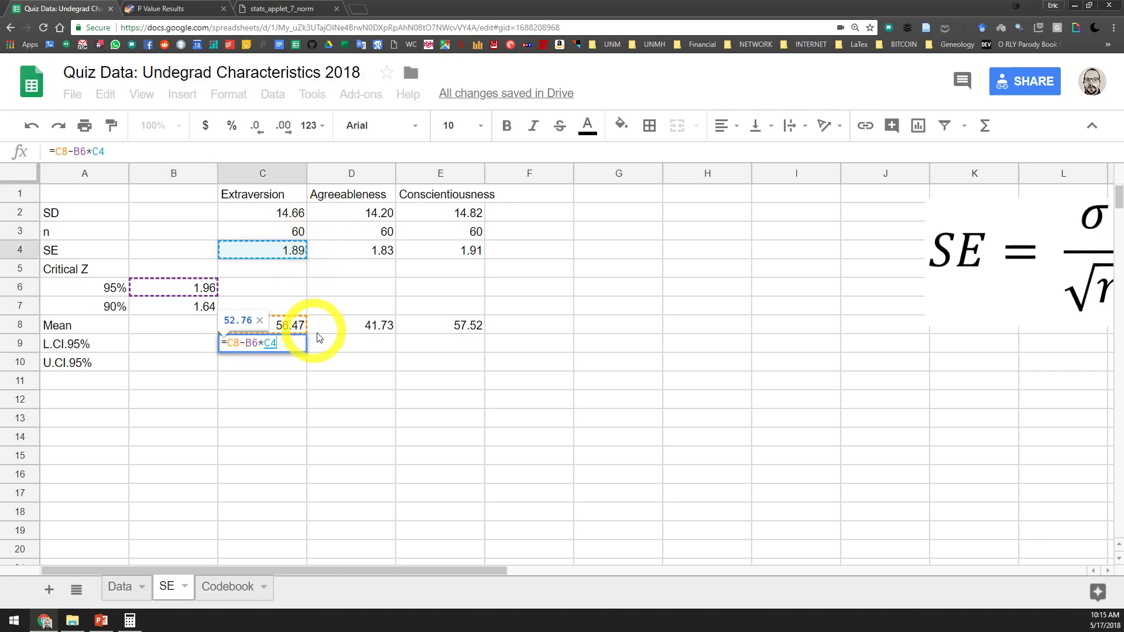
{"action": "left_click", "coordinate": [256, 345]}
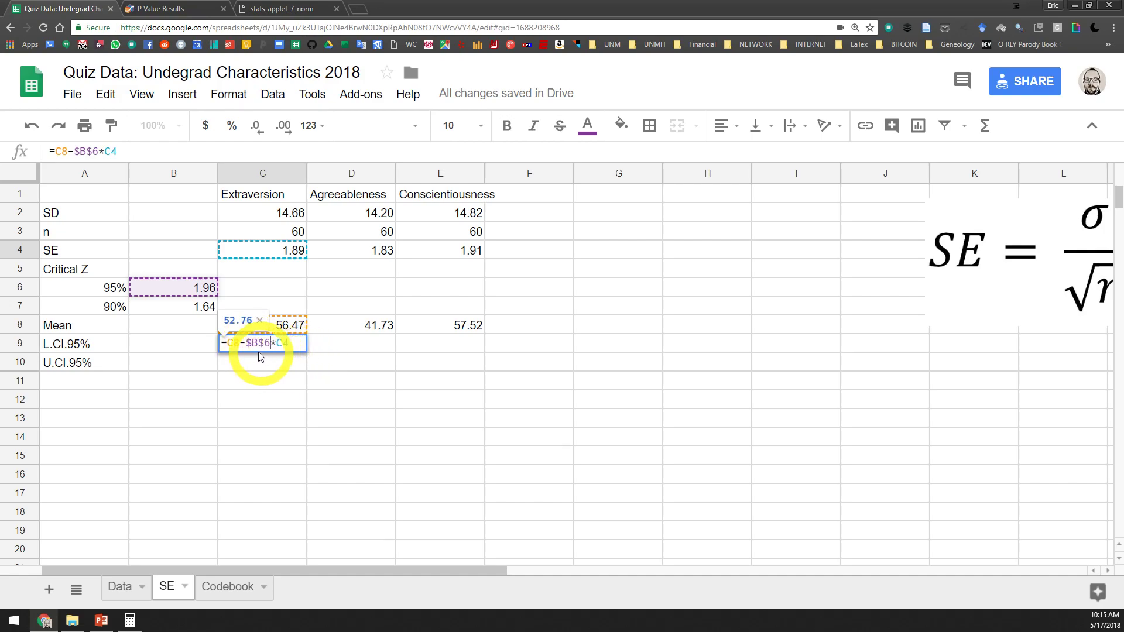
{"action": "left_click", "coordinate": [288, 344]}
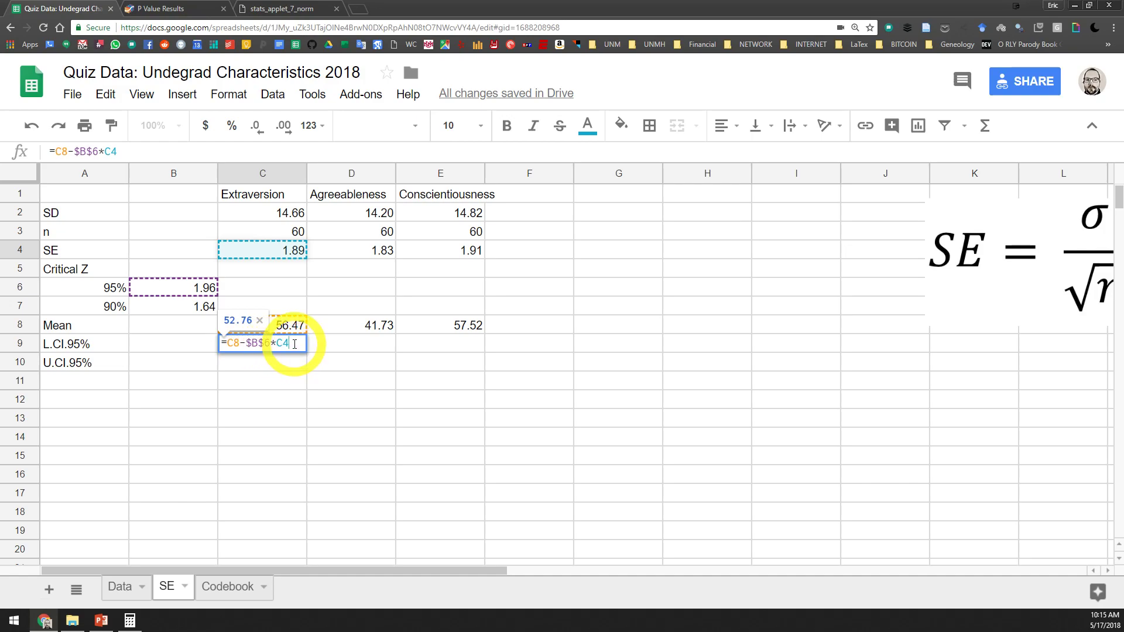
{"action": "key", "text": "Return"}
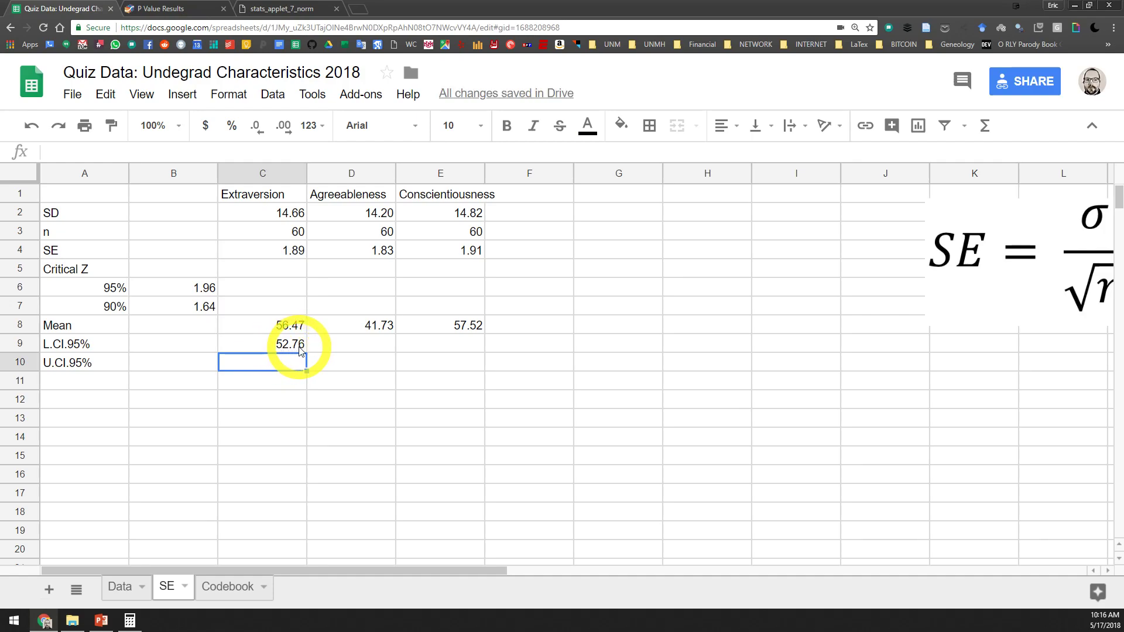
Step: Copy the lower limit formula from C9 across to D9 and E9, and review the cell references in C9
{"action": "left_click", "coordinate": [298, 346]}
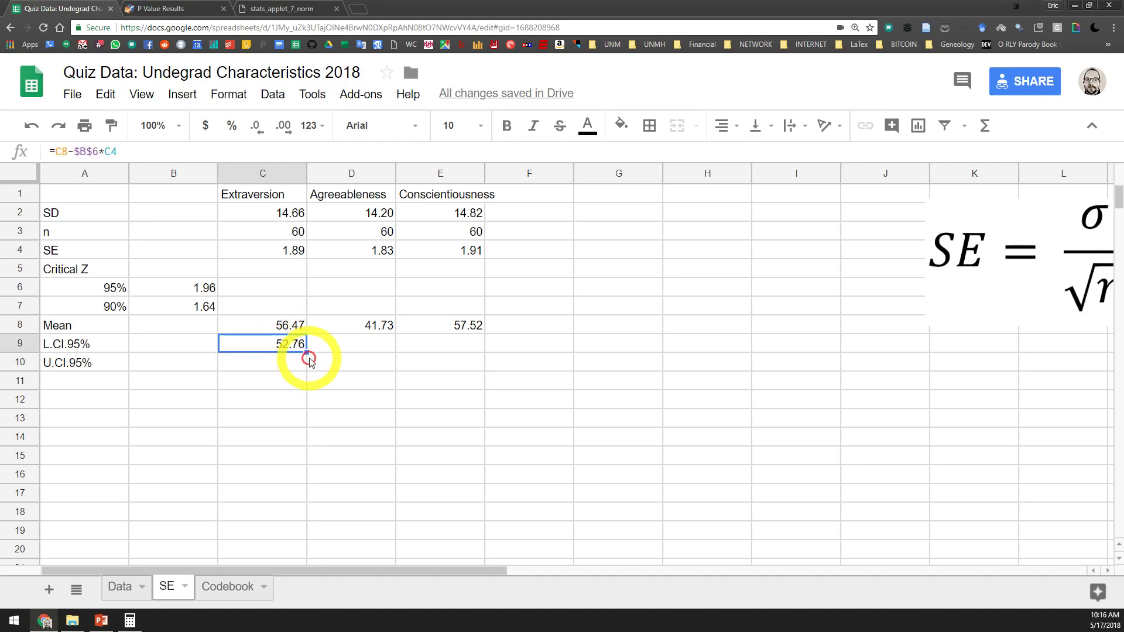
{"action": "left_click_drag", "start_coordinate": [309, 352], "coordinate": [435, 352]}
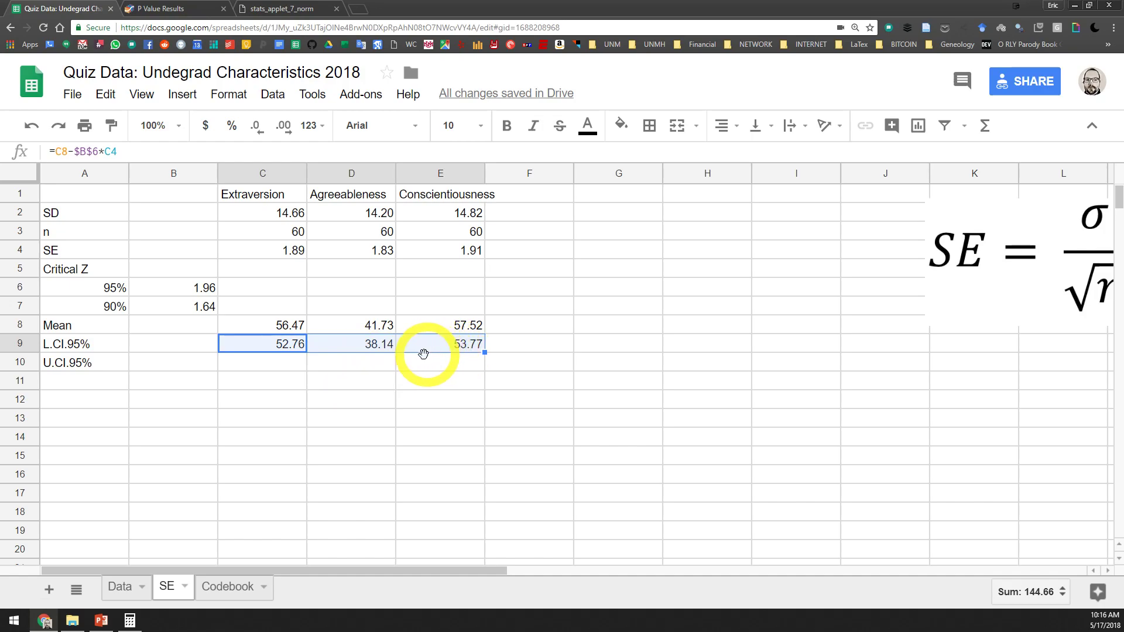
{"action": "left_click", "coordinate": [302, 346]}
{"action": "double_click", "coordinate": [301, 345]}
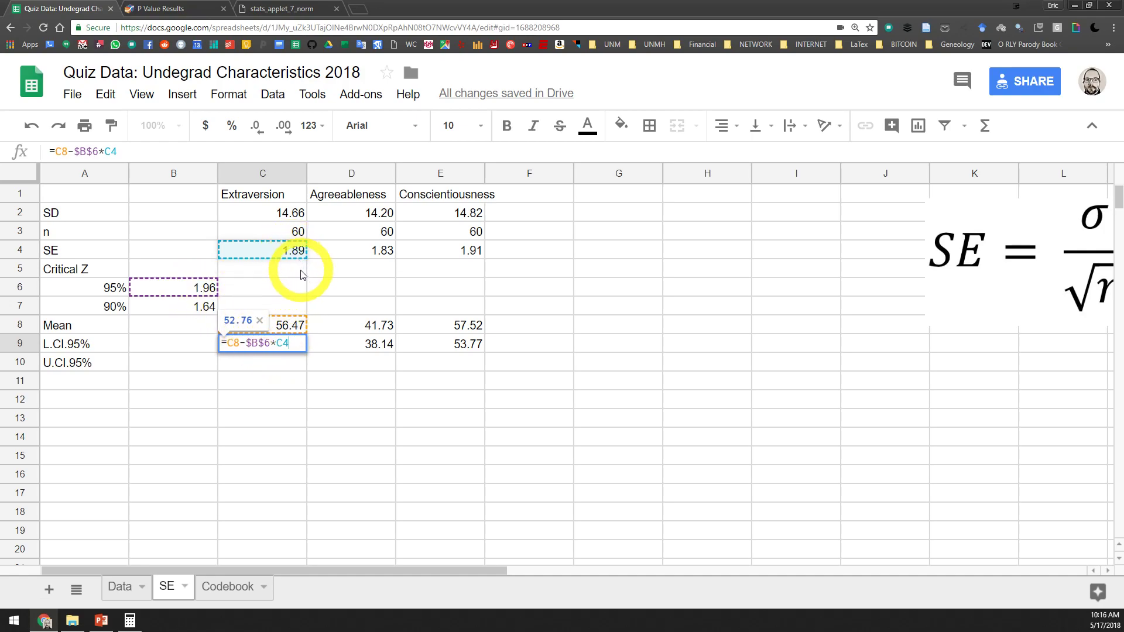
{"action": "key", "text": "Return"}
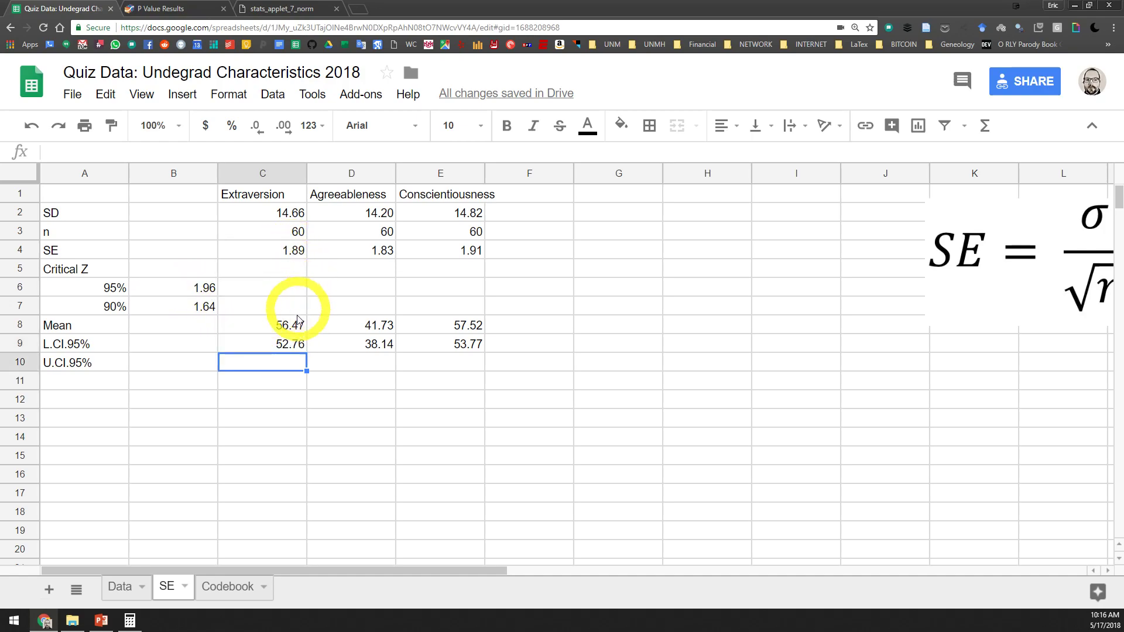
Step: Calculate the upper 95% limit for Extraversion in cell C10 with the formula =C8+B6*C4
{"action": "left_click", "coordinate": [283, 367]}
{"action": "type", "text": "="}
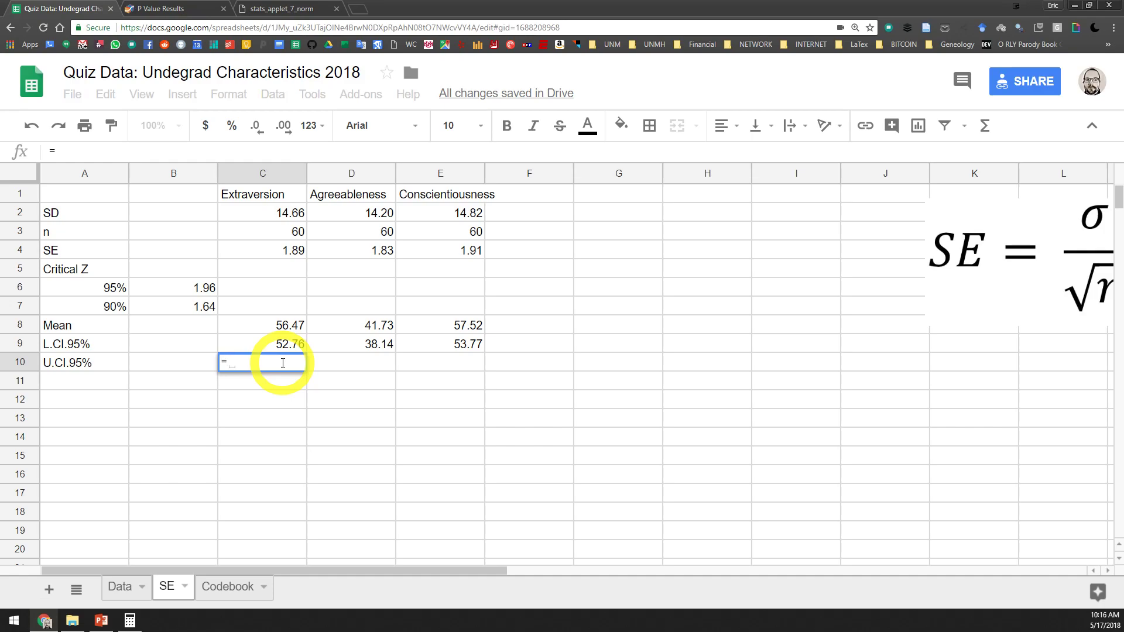
{"action": "left_click", "coordinate": [285, 326]}
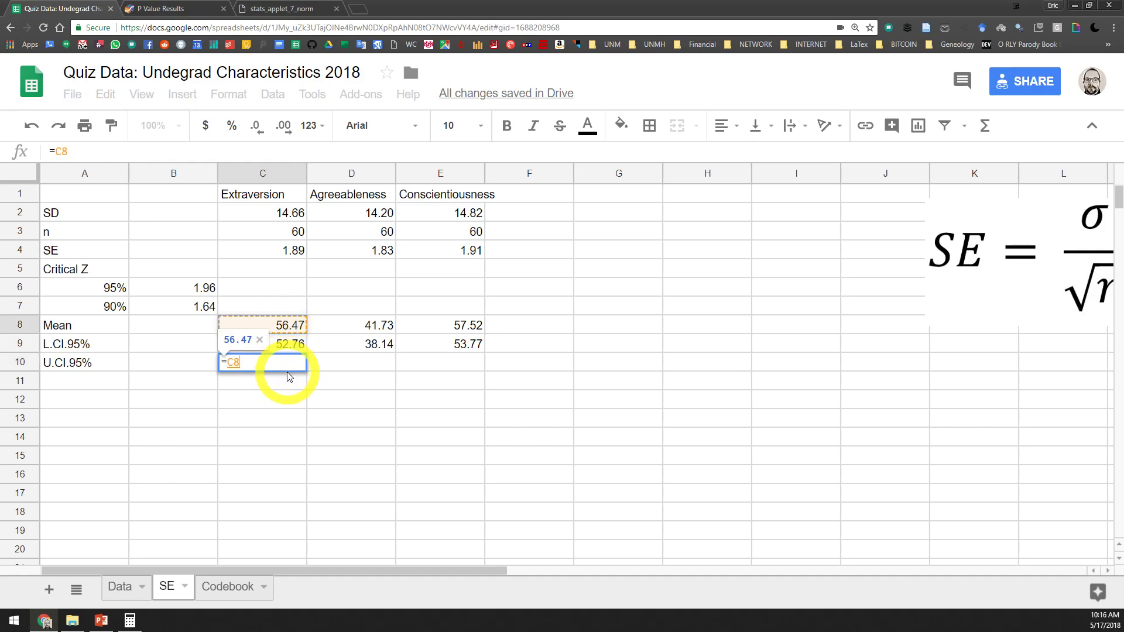
{"action": "type", "text": "+"}
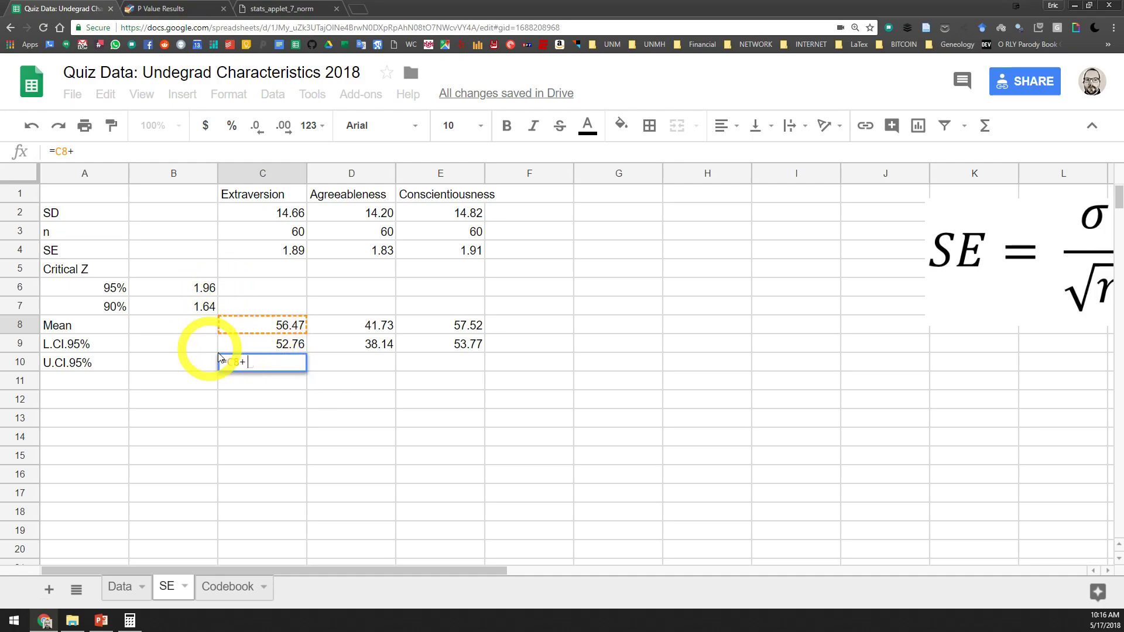
{"action": "left_click", "coordinate": [205, 291]}
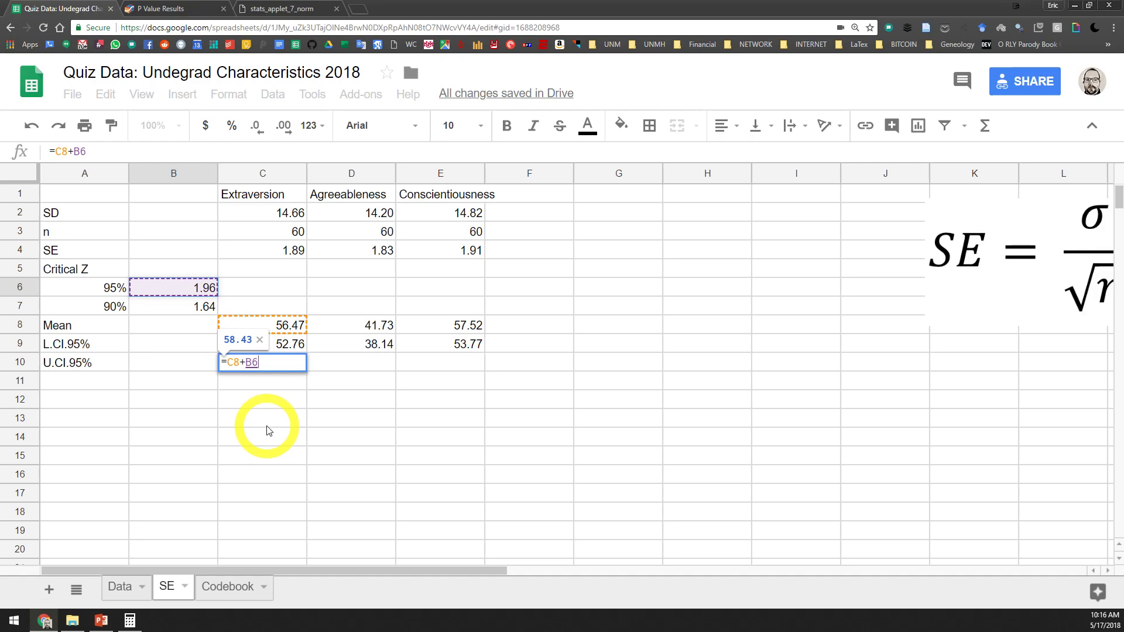
{"action": "type", "text": "*"}
{"action": "left_click", "coordinate": [292, 253]}
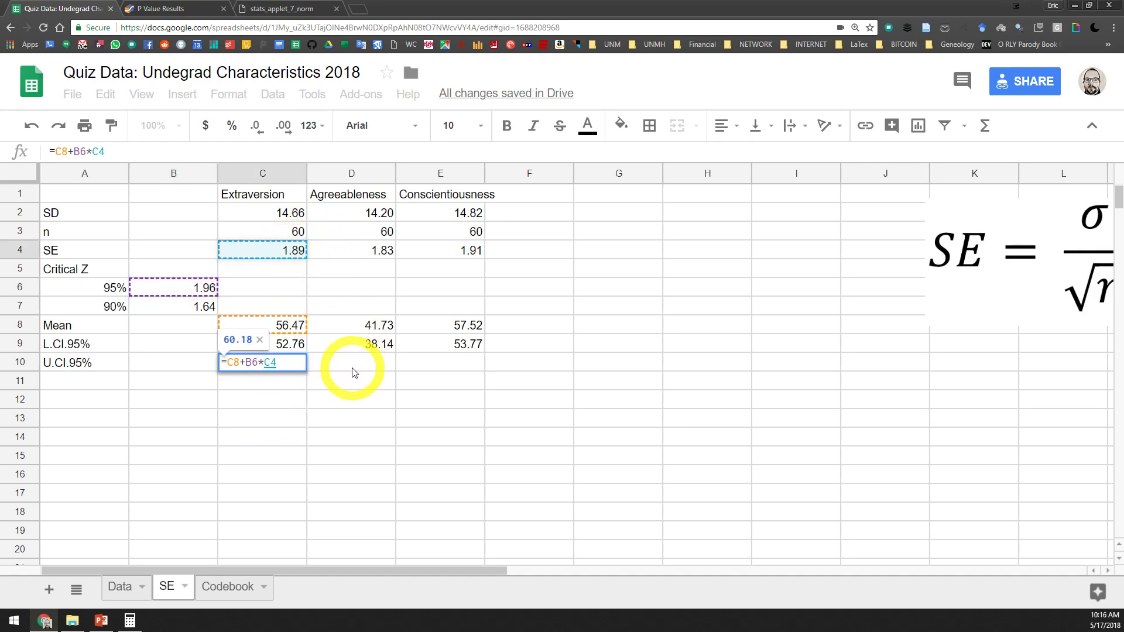
{"action": "key", "text": "Return"}
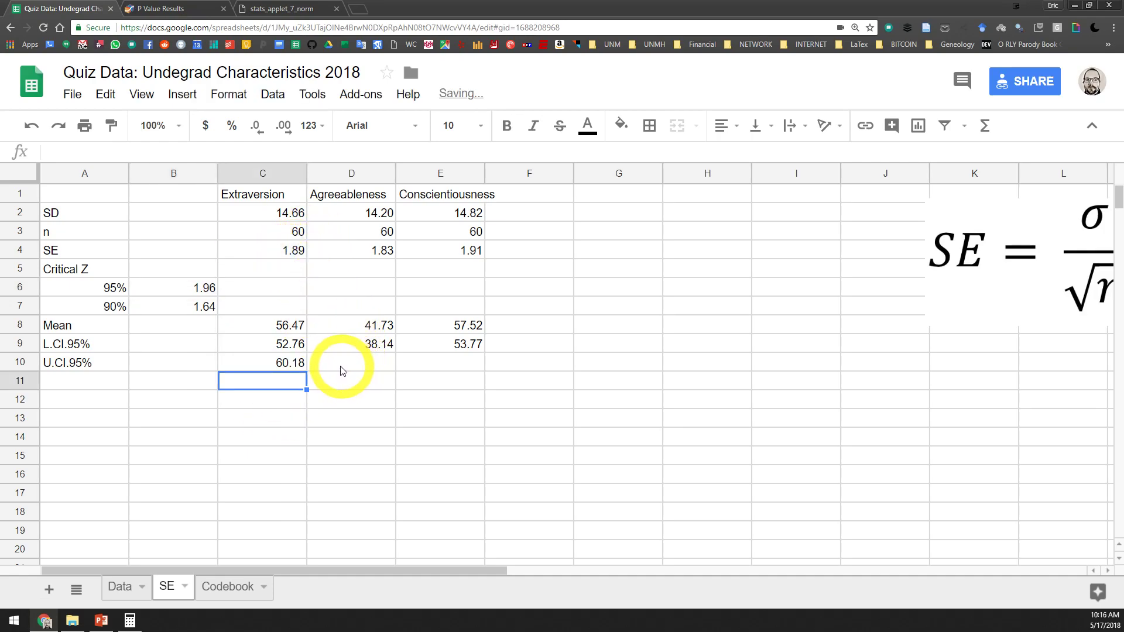
Step: Make the critical Z reference in C10 absolute so the formula reads =C8+$B$6*C4
{"action": "left_click", "coordinate": [297, 368]}
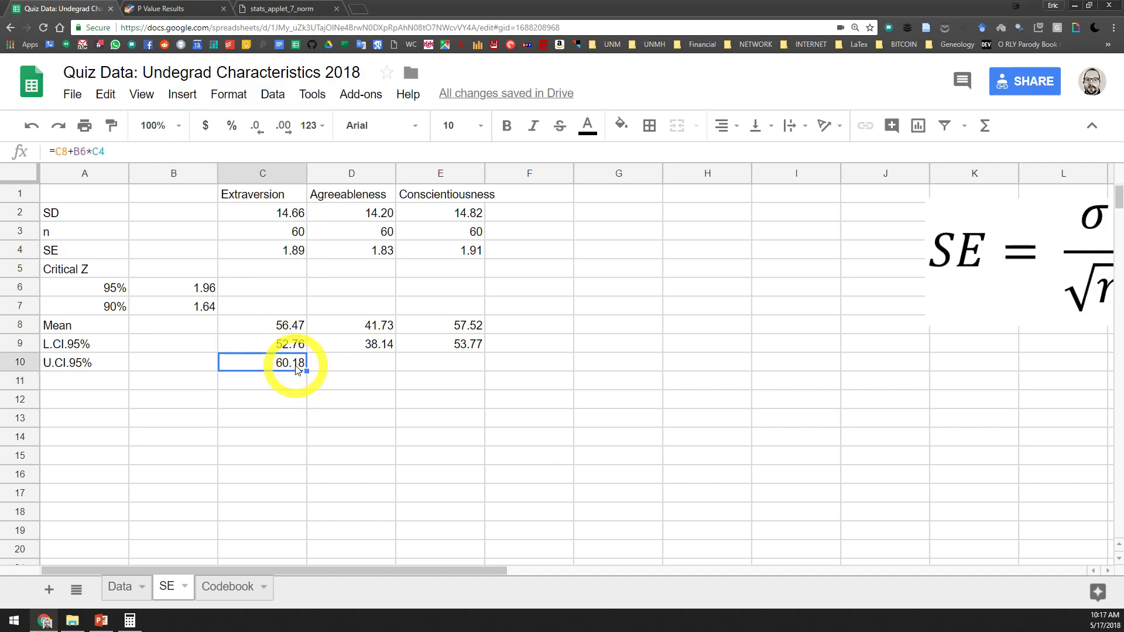
{"action": "double_click", "coordinate": [297, 368]}
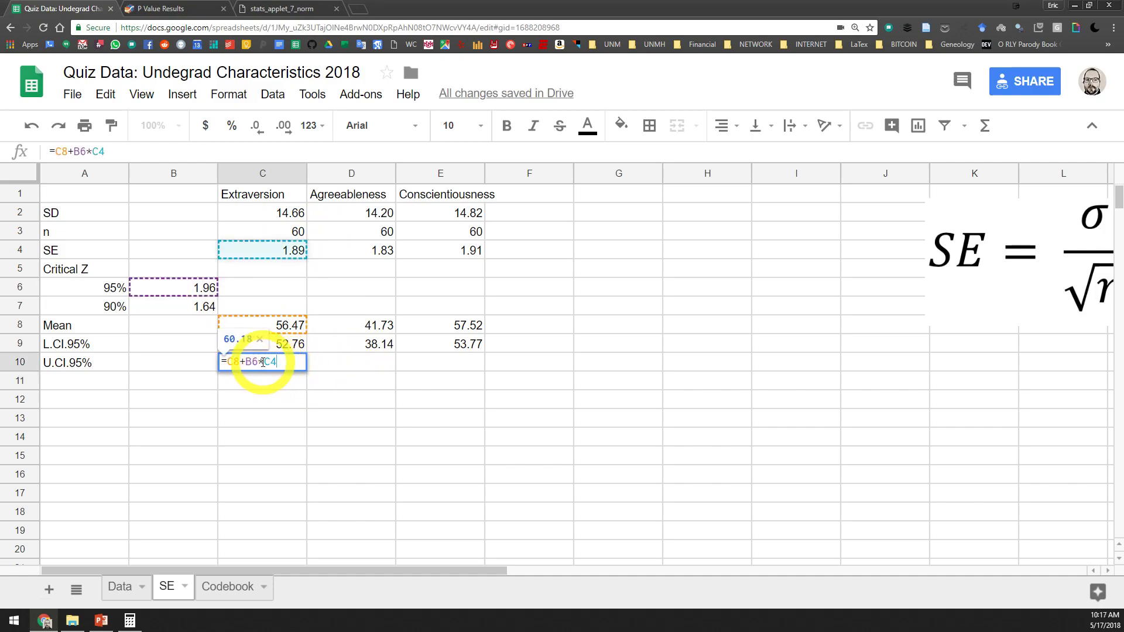
{"action": "left_click", "coordinate": [253, 363]}
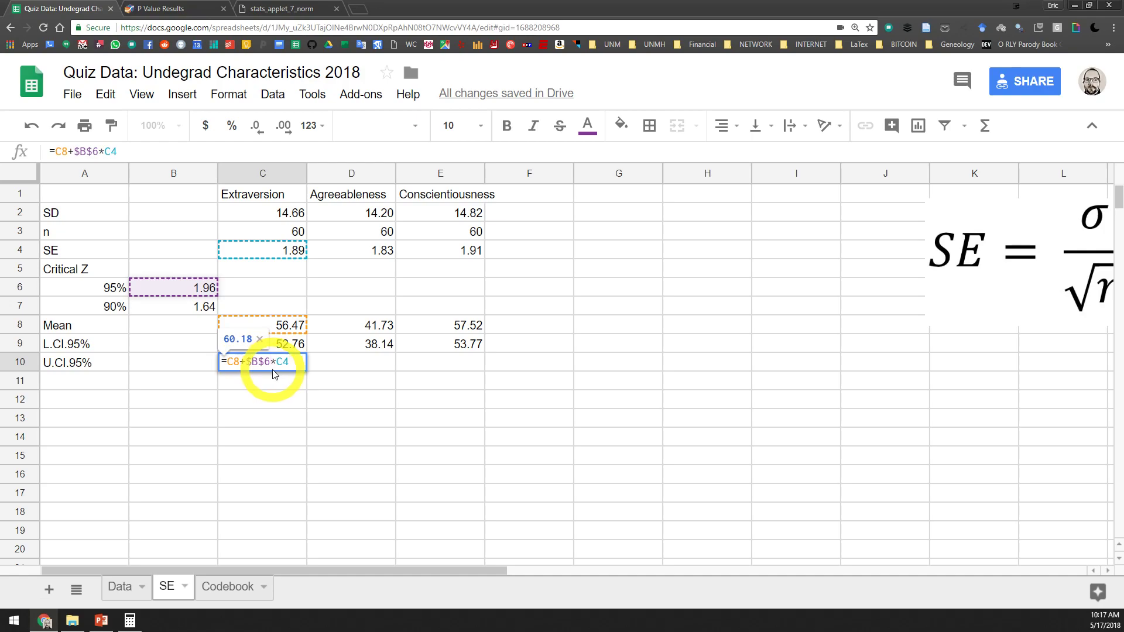
{"action": "key", "text": "Return"}
Step: Copy the upper limit formula from C10 across to D10 and E10, and check the copied formula in D10
{"action": "left_click", "coordinate": [299, 369]}
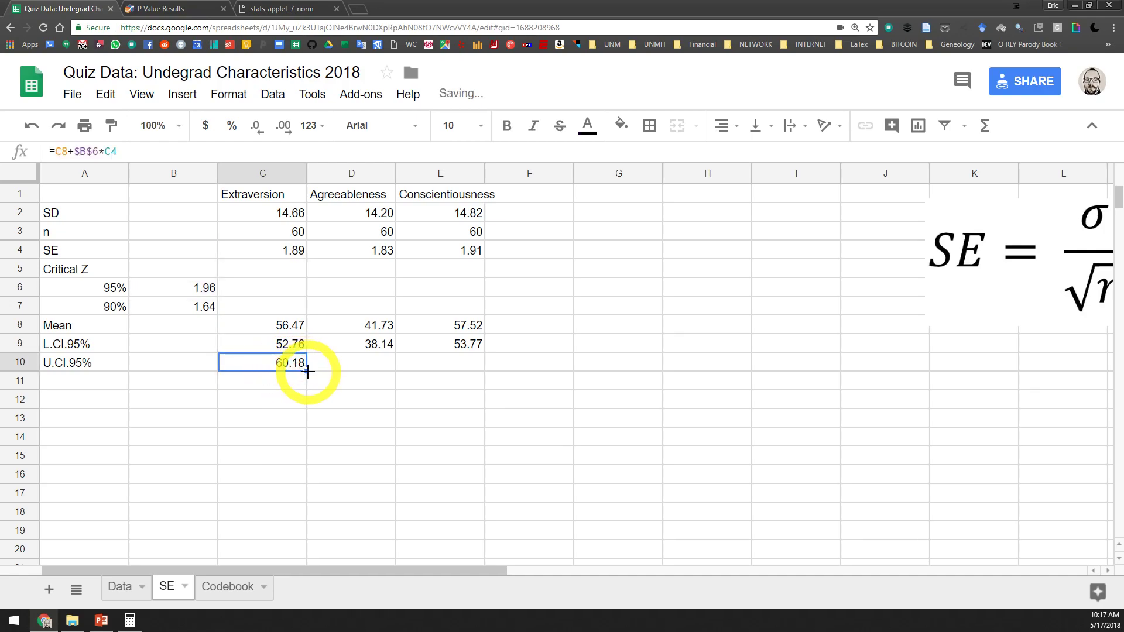
{"action": "left_click_drag", "start_coordinate": [305, 369], "coordinate": [432, 369]}
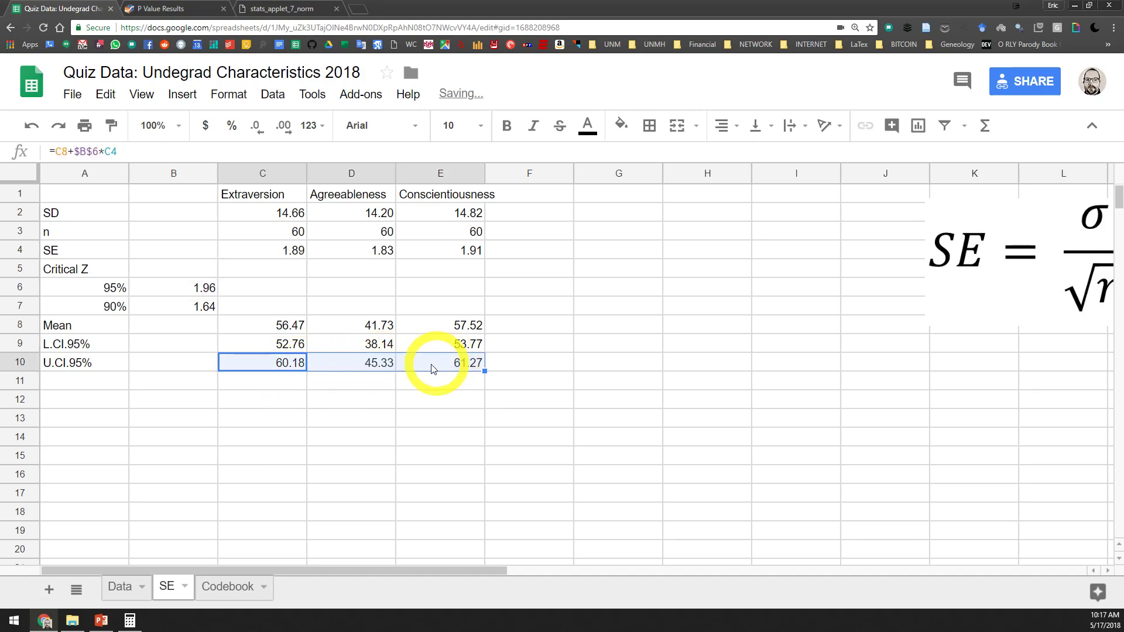
{"action": "left_click", "coordinate": [366, 368]}
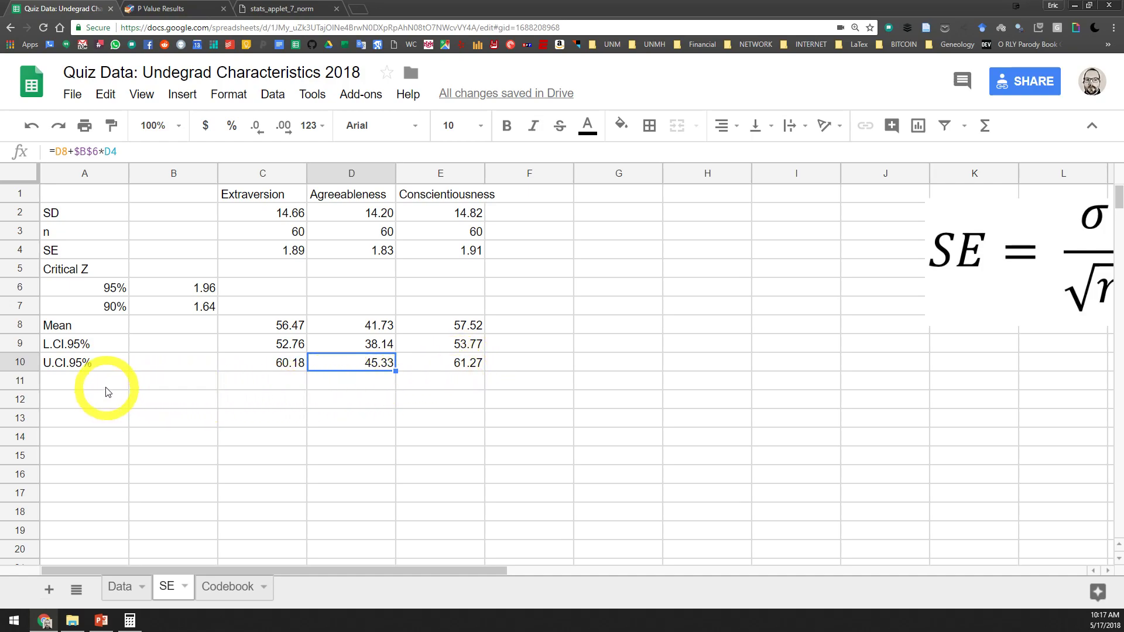
{"action": "left_click", "coordinate": [120, 383]}
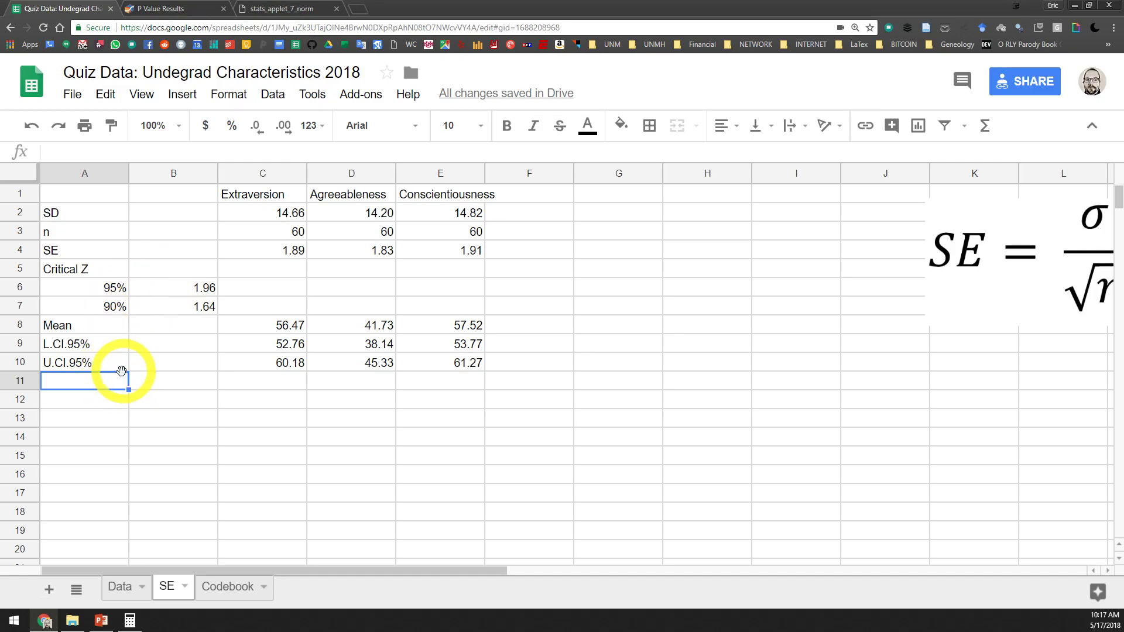
Step: Label cells A12 and A13 as L.CI.90% and U.CI.90% for the 90% confidence limits
{"action": "left_click", "coordinate": [111, 400]}
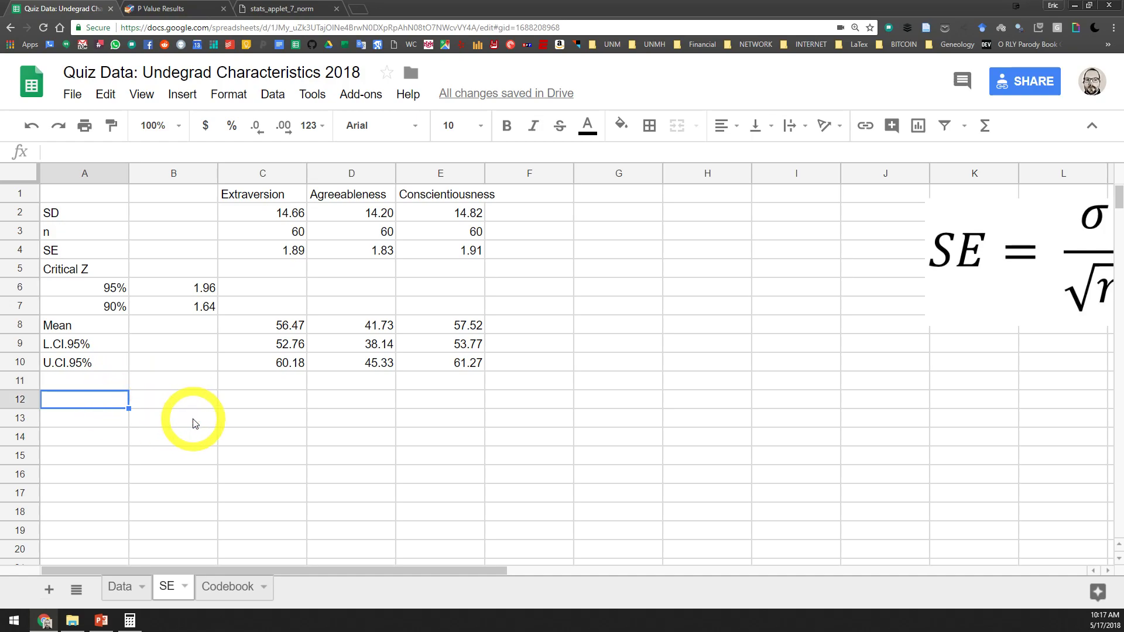
{"action": "type", "text": "L.CI.90%"}
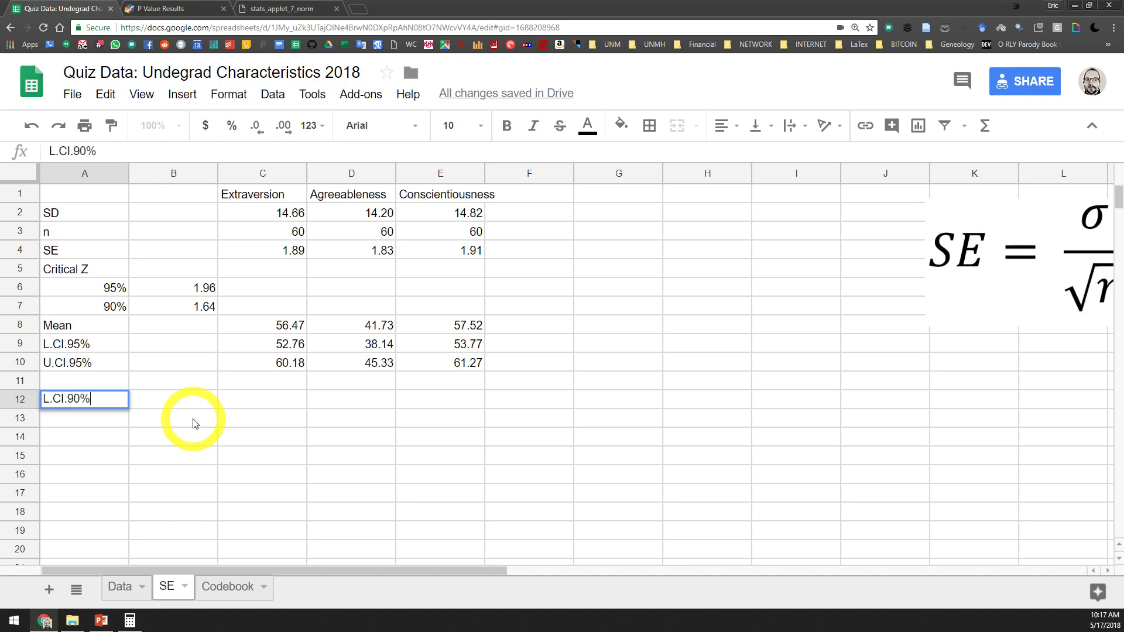
{"action": "key", "text": "Return"}
{"action": "type", "text": "U"}
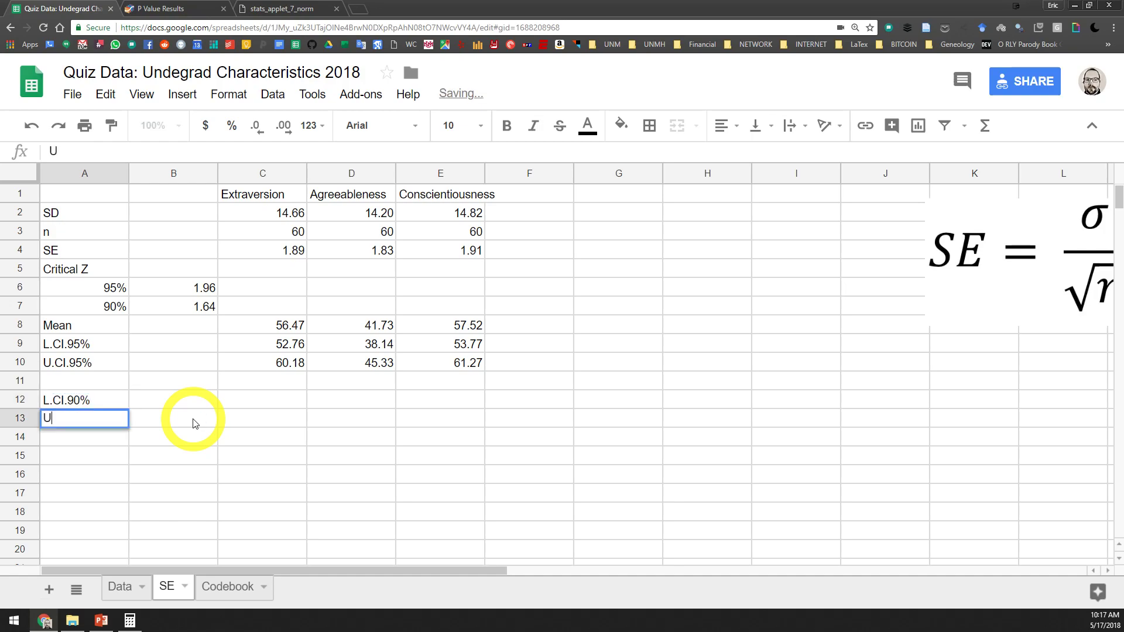
{"action": "type", "text": ".CI."}
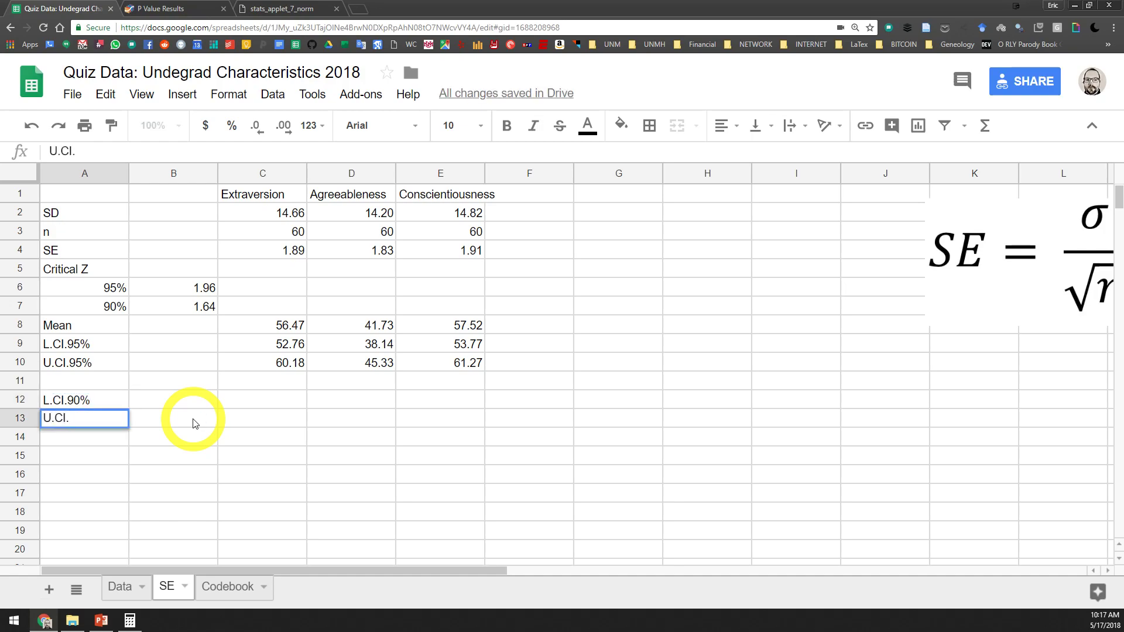
{"action": "type", "text": "90%"}
{"action": "key", "text": "Return"}
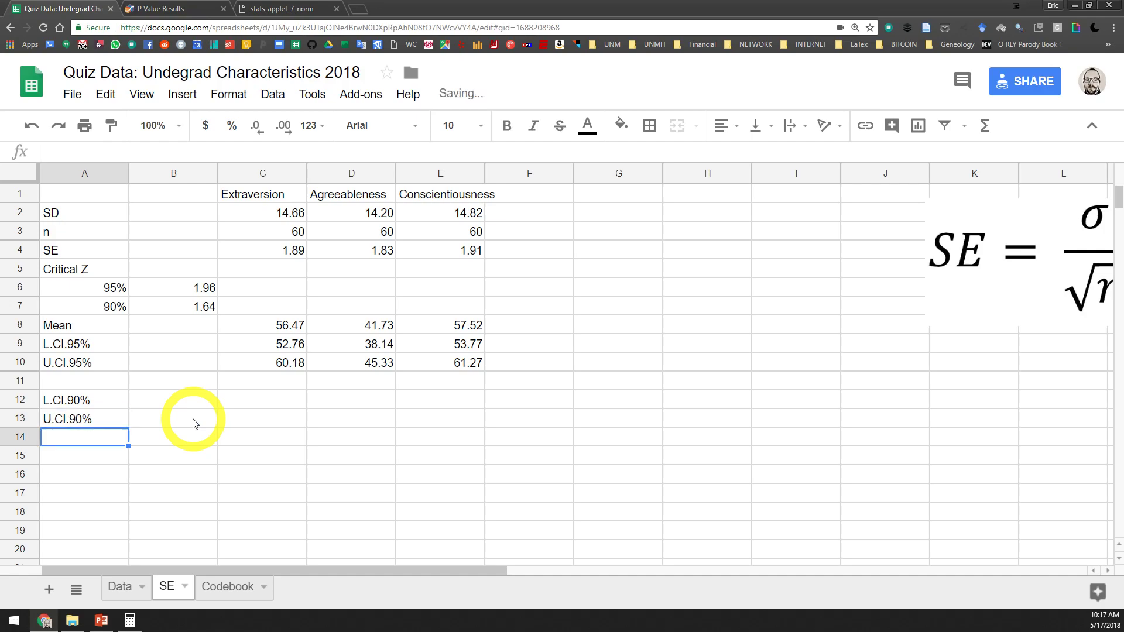
Step: Enter the formula =C8-B6*C4 in cell C12 for the lower limit of Extraversion
{"action": "left_click", "coordinate": [273, 401]}
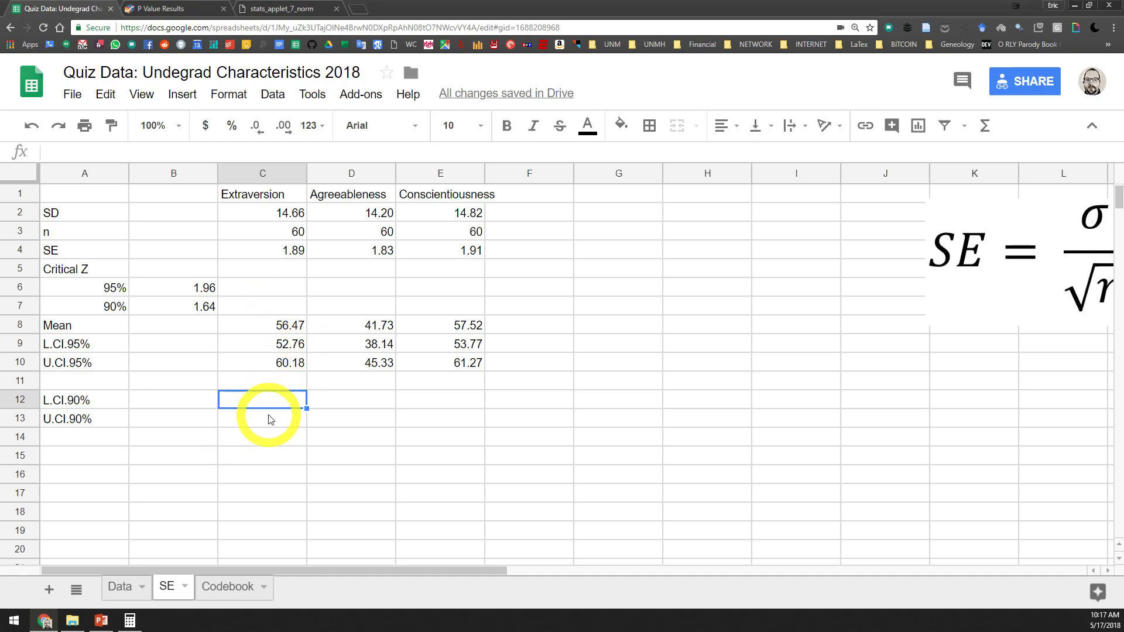
{"action": "type", "text": "="}
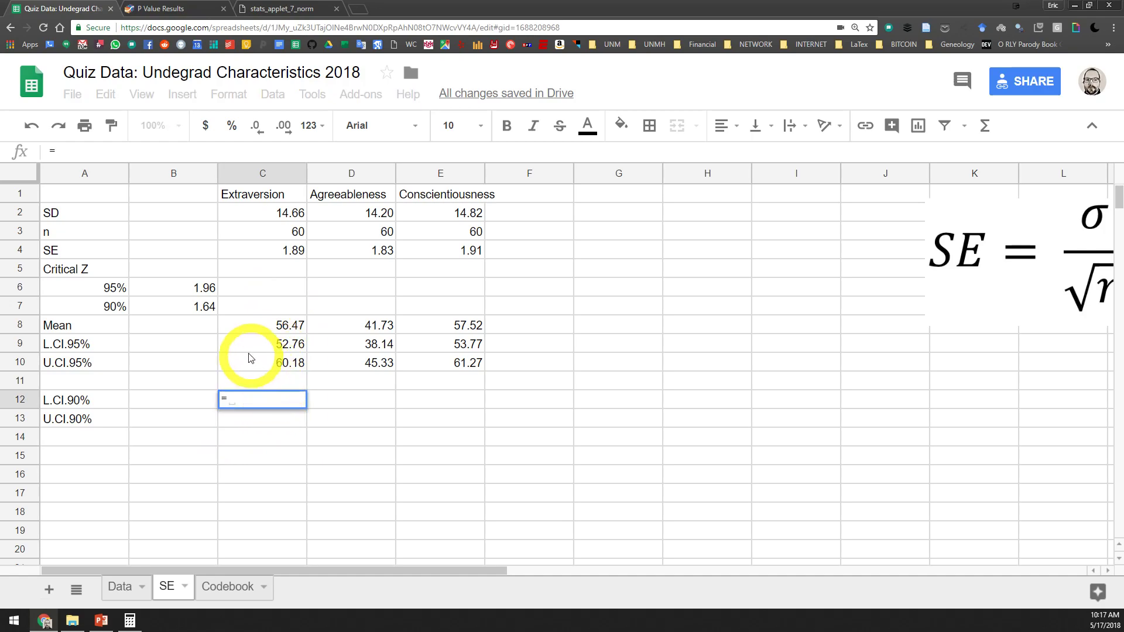
{"action": "left_click", "coordinate": [266, 326]}
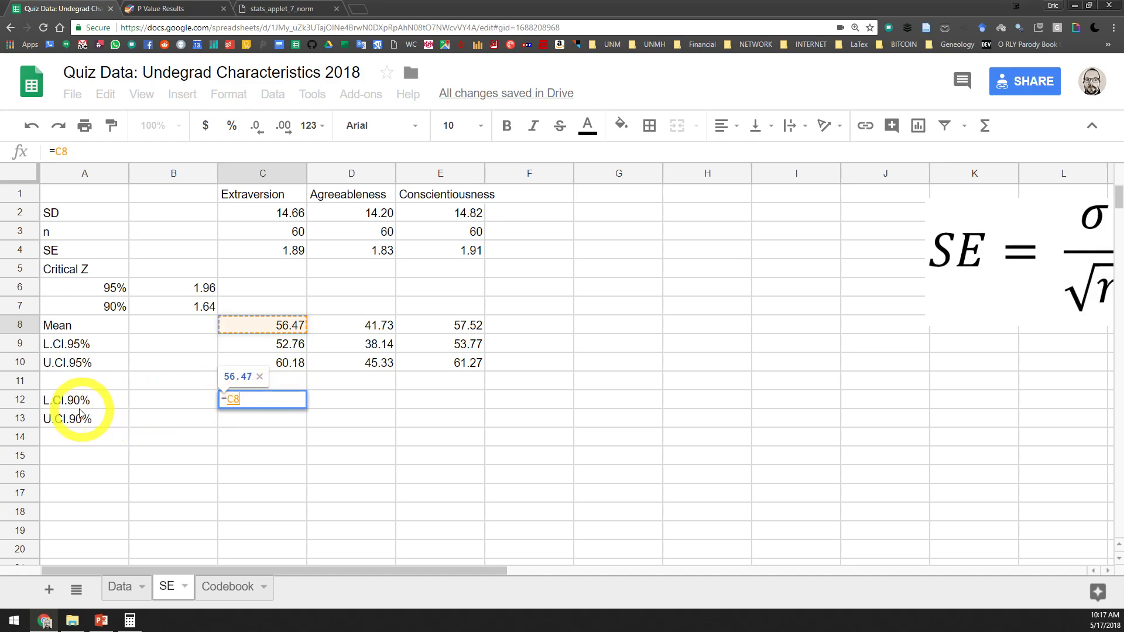
{"action": "type", "text": "-"}
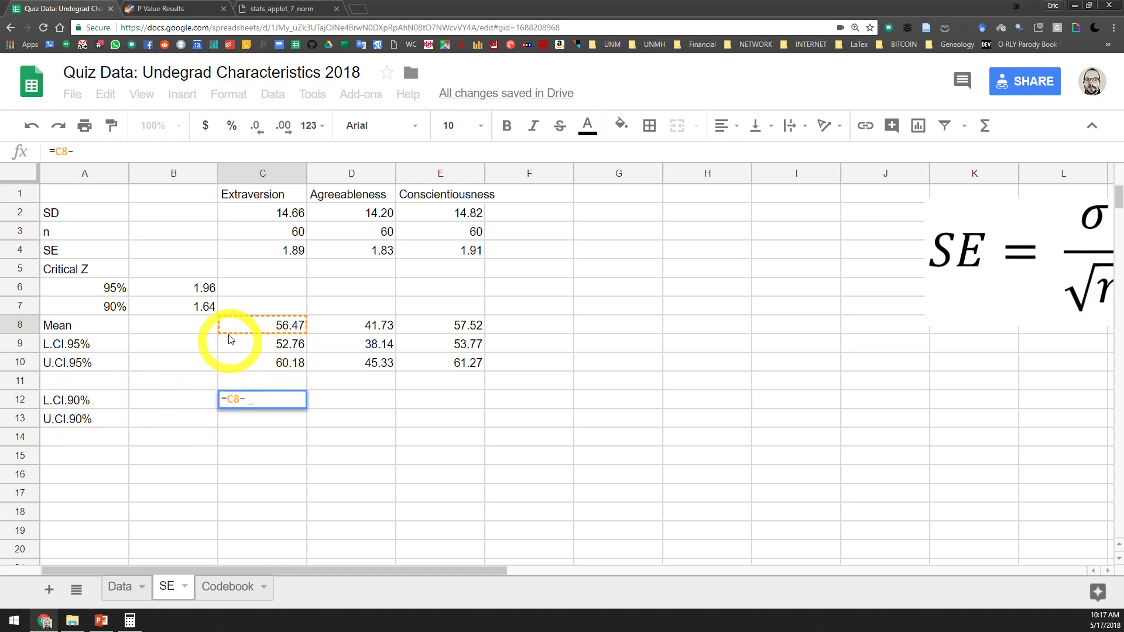
{"action": "left_click", "coordinate": [201, 288]}
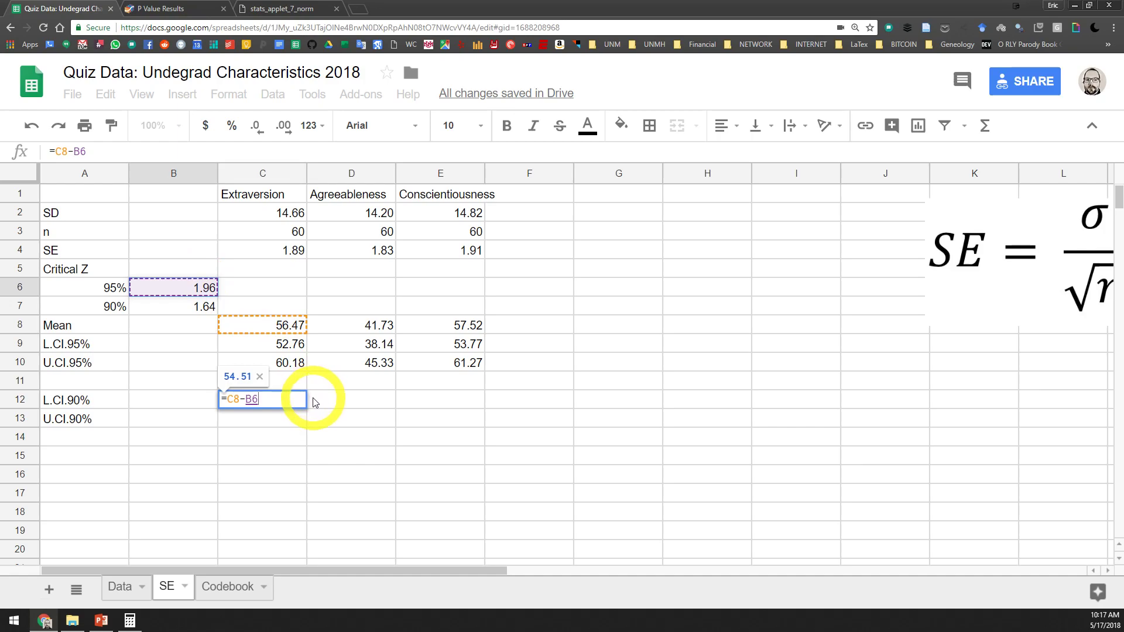
{"action": "type", "text": "*"}
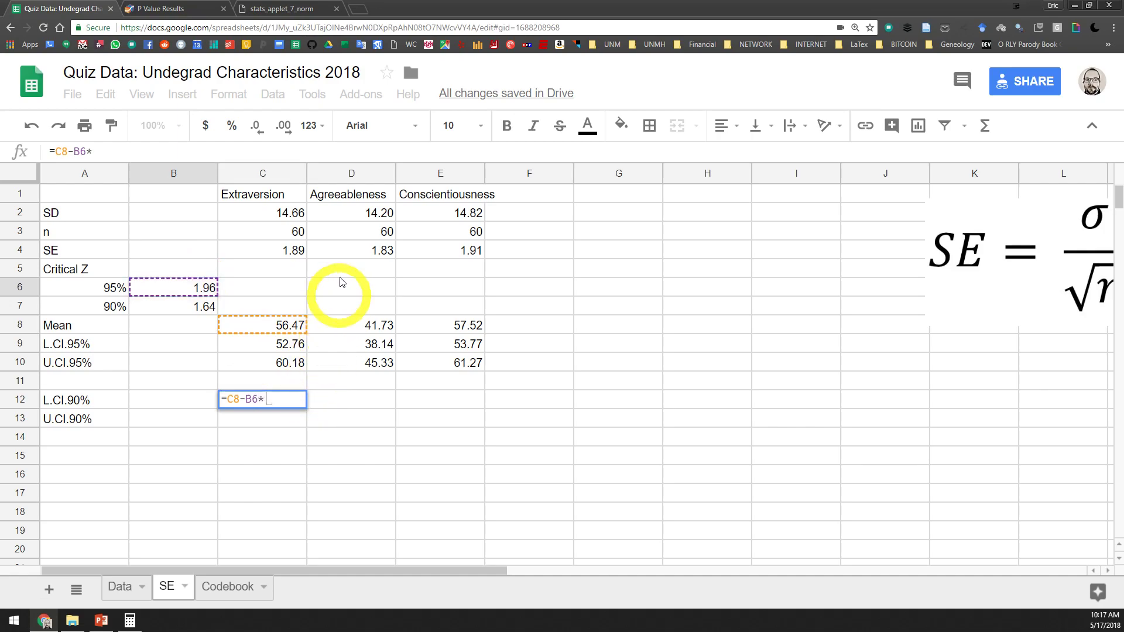
{"action": "left_click", "coordinate": [294, 249]}
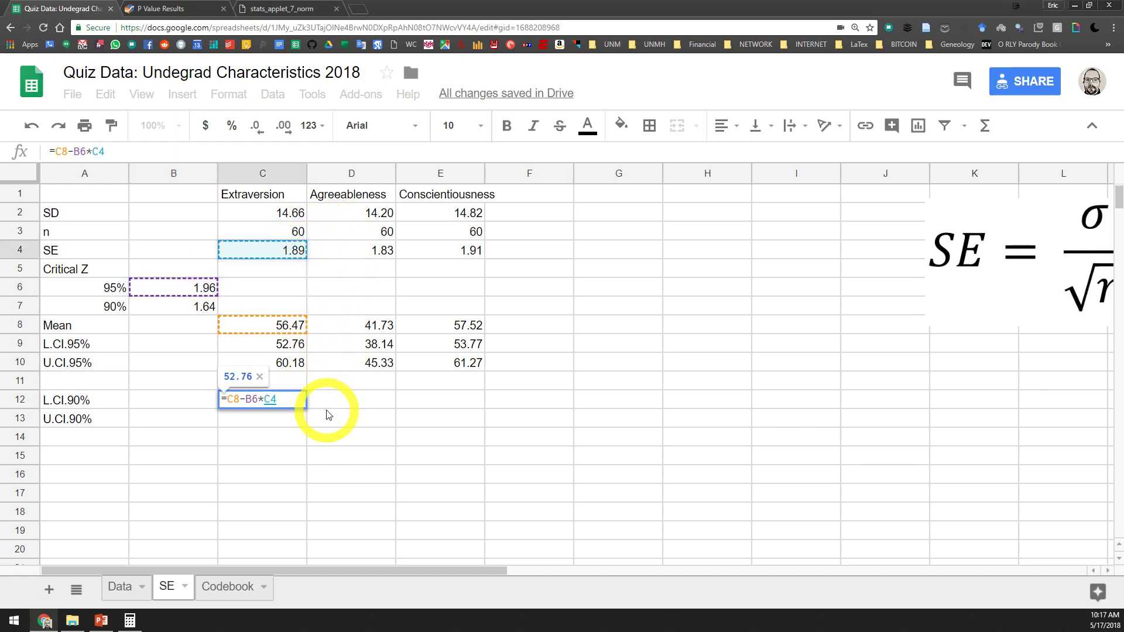
{"action": "key", "text": "Return"}
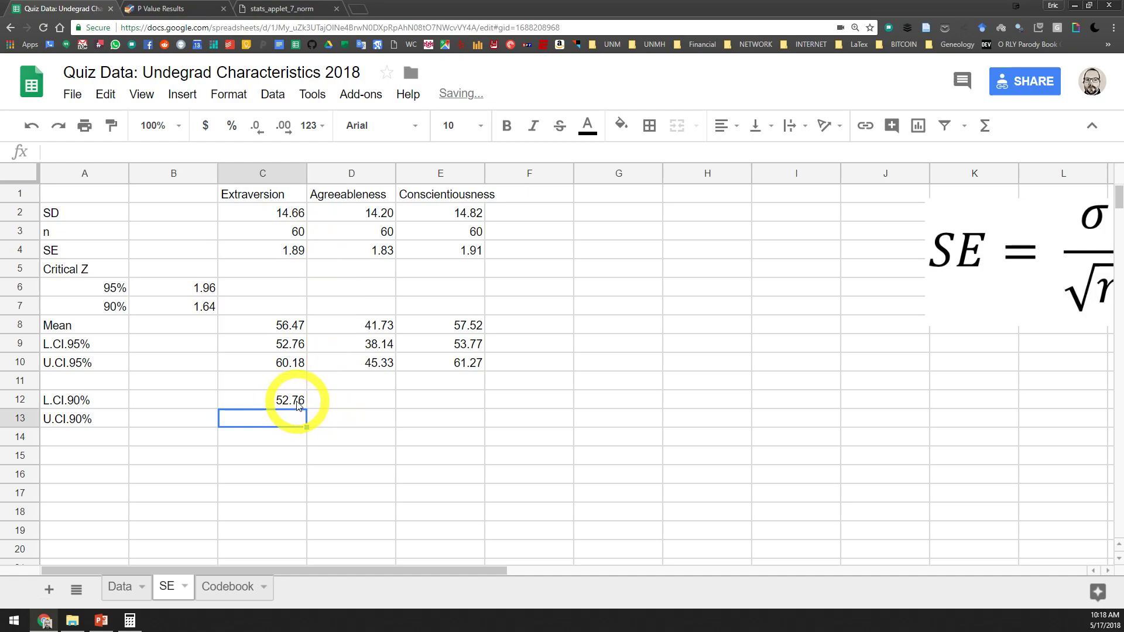
Step: Replace the critical Z reference in C12 with the 90% value so the formula reads =C8-B7*C4
{"action": "double_click", "coordinate": [286, 400]}
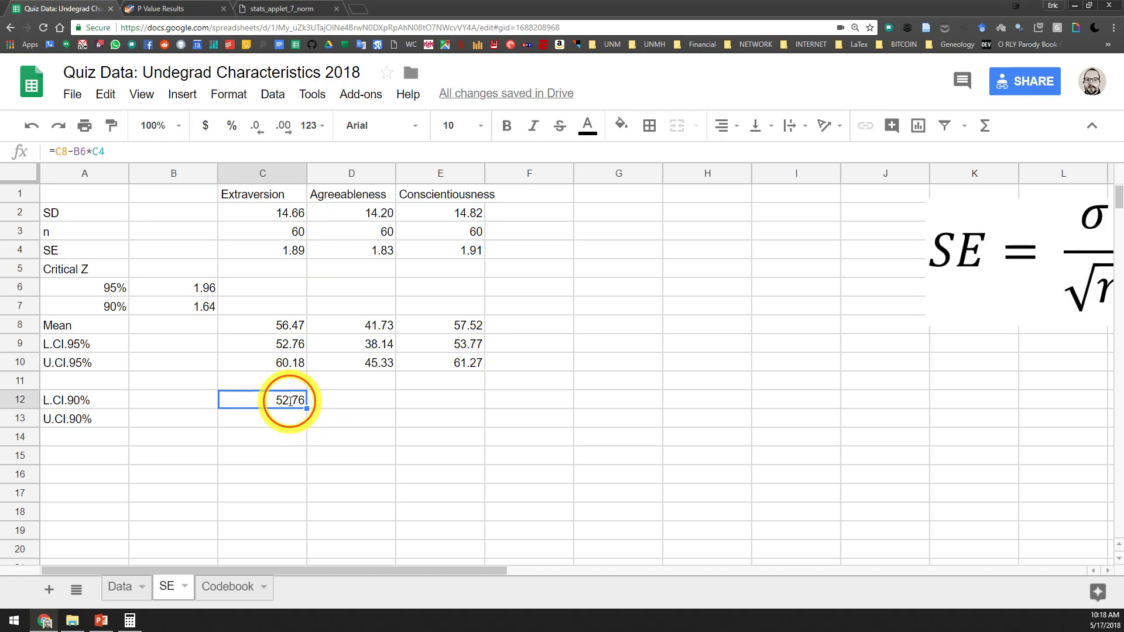
{"action": "key", "text": "BackSpace"}
{"action": "key", "text": "BackSpace"}
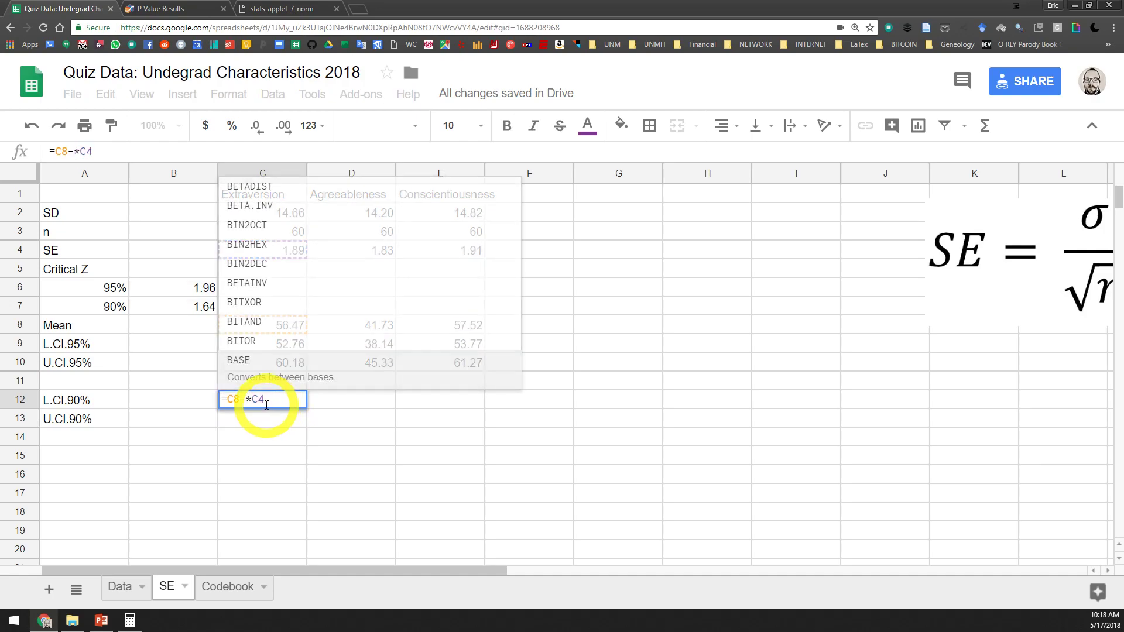
{"action": "left_click", "coordinate": [201, 305]}
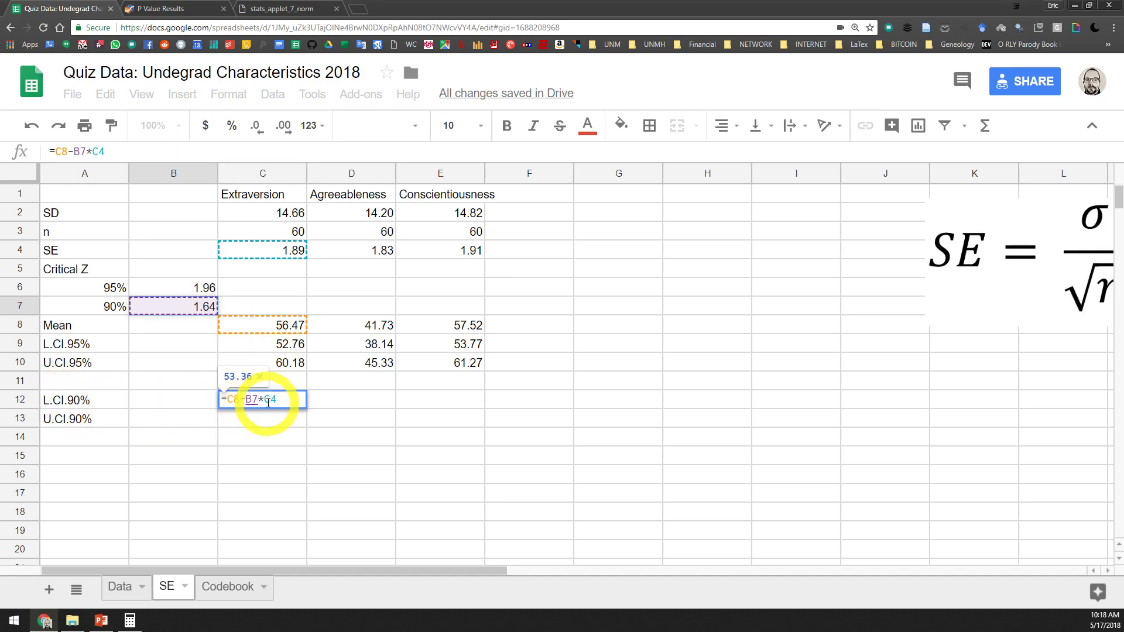
{"action": "key", "text": "Return"}
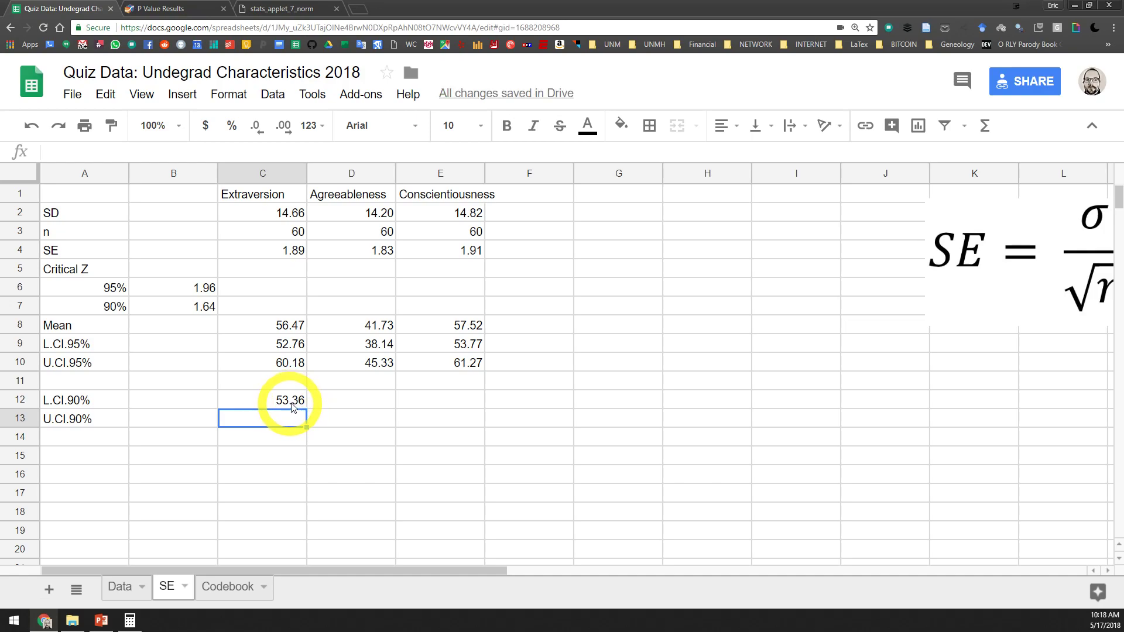
Step: Make the critical Z reference in C12 absolute as =C8-$B$7*C4 and copy the formula across to D12 and E12
{"action": "left_click", "coordinate": [296, 405]}
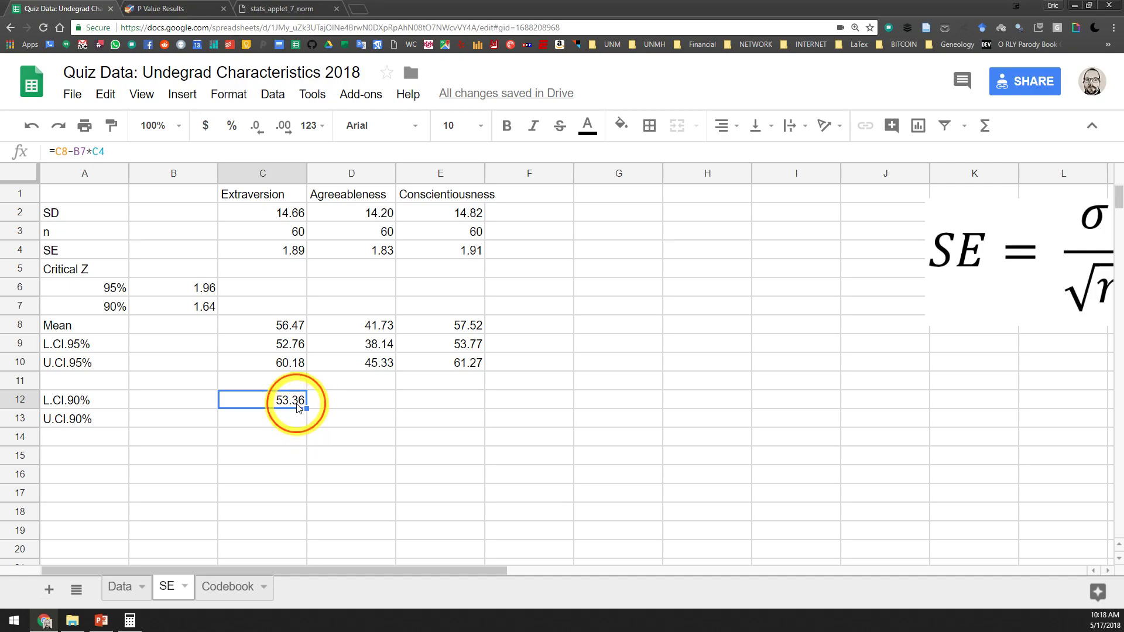
{"action": "double_click", "coordinate": [272, 404]}
{"action": "left_click", "coordinate": [259, 413]}
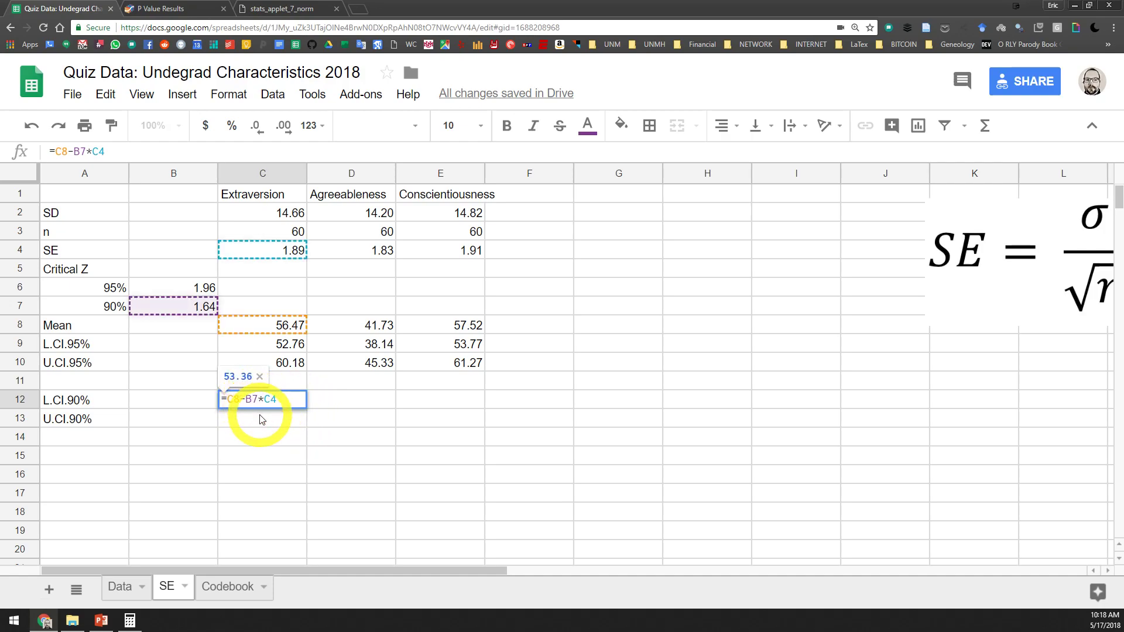
{"action": "key", "text": "Return"}
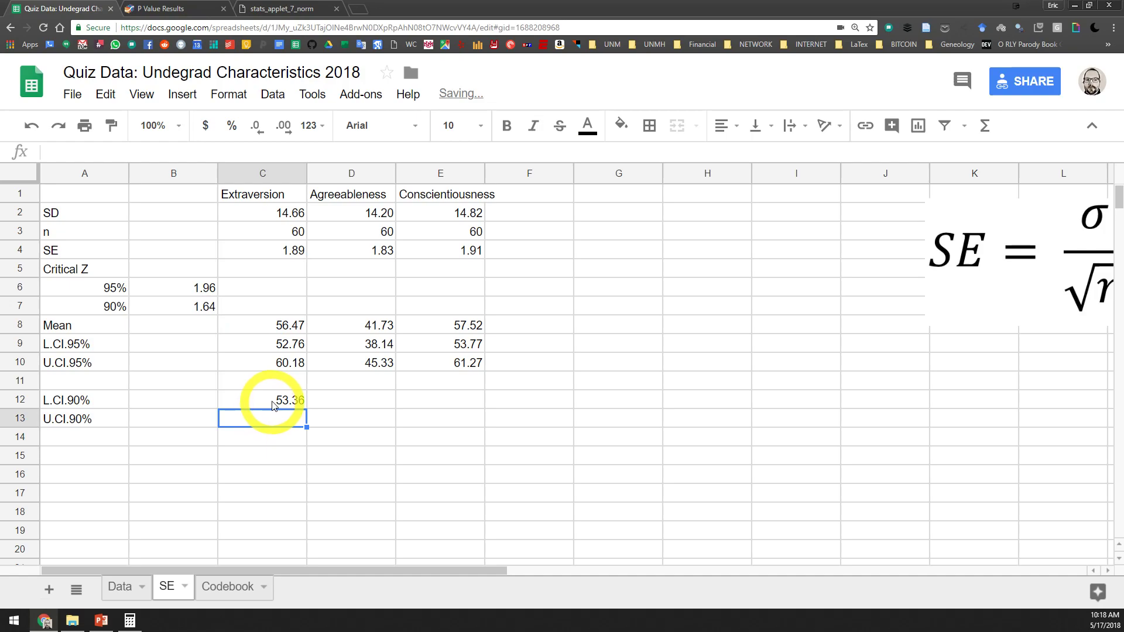
{"action": "left_click", "coordinate": [276, 398]}
{"action": "left_click_drag", "start_coordinate": [305, 407], "coordinate": [424, 410]}
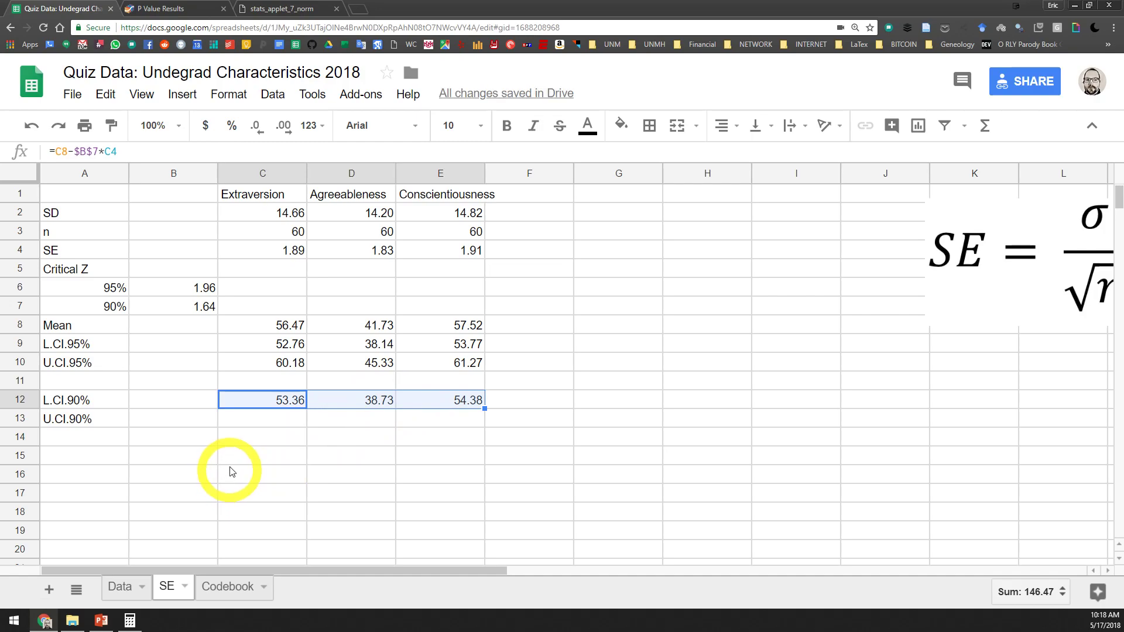
Step: Calculate the upper 90% limit for Extraversion in C13 with =C8+$B$7*C4 and copy the formula across to D13 and E13
{"action": "left_click", "coordinate": [258, 418]}
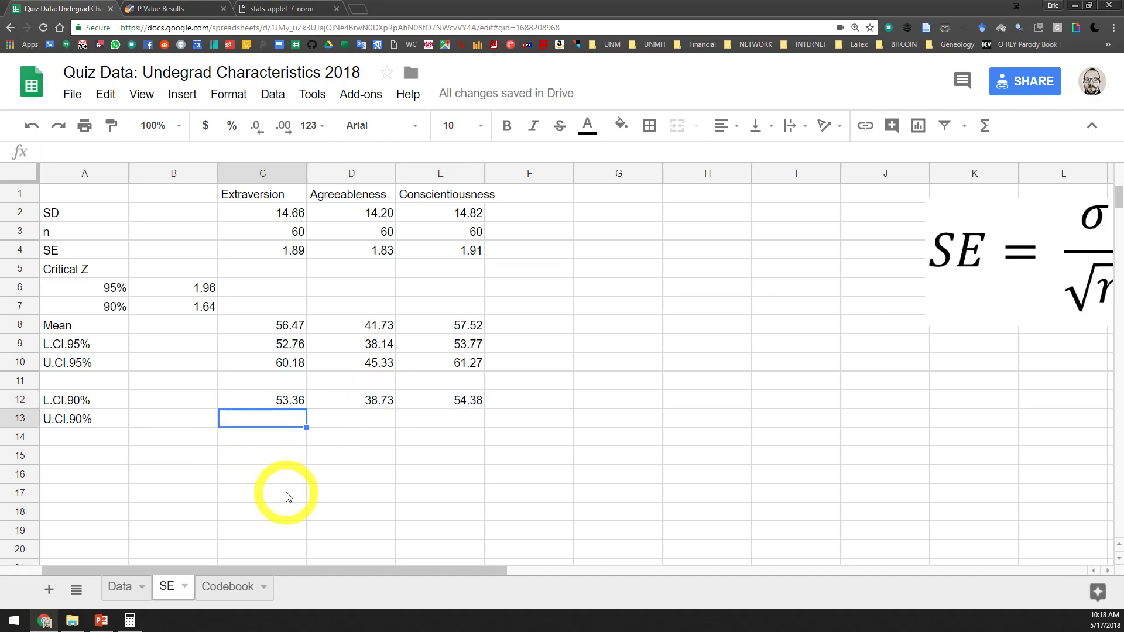
{"action": "type", "text": "="}
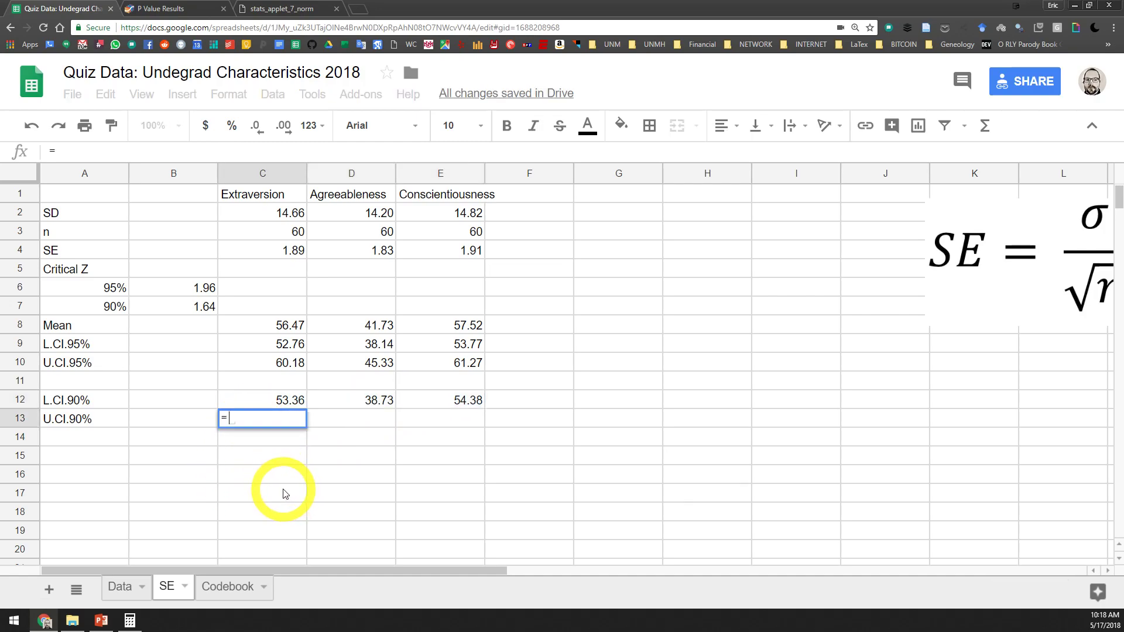
{"action": "left_click", "coordinate": [279, 331]}
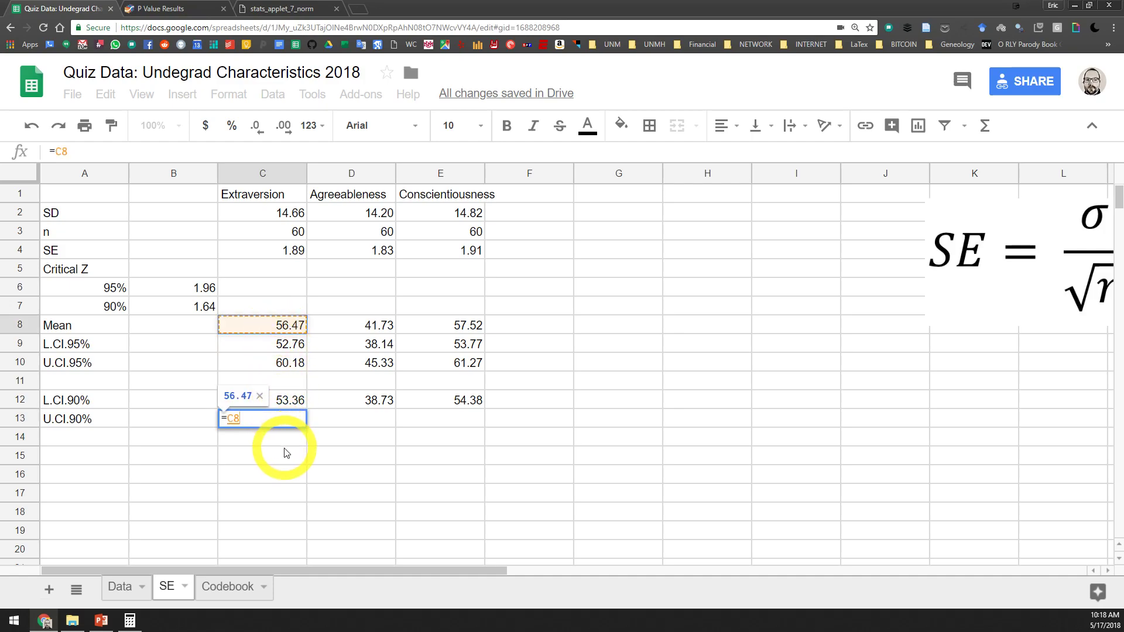
{"action": "type", "text": "+"}
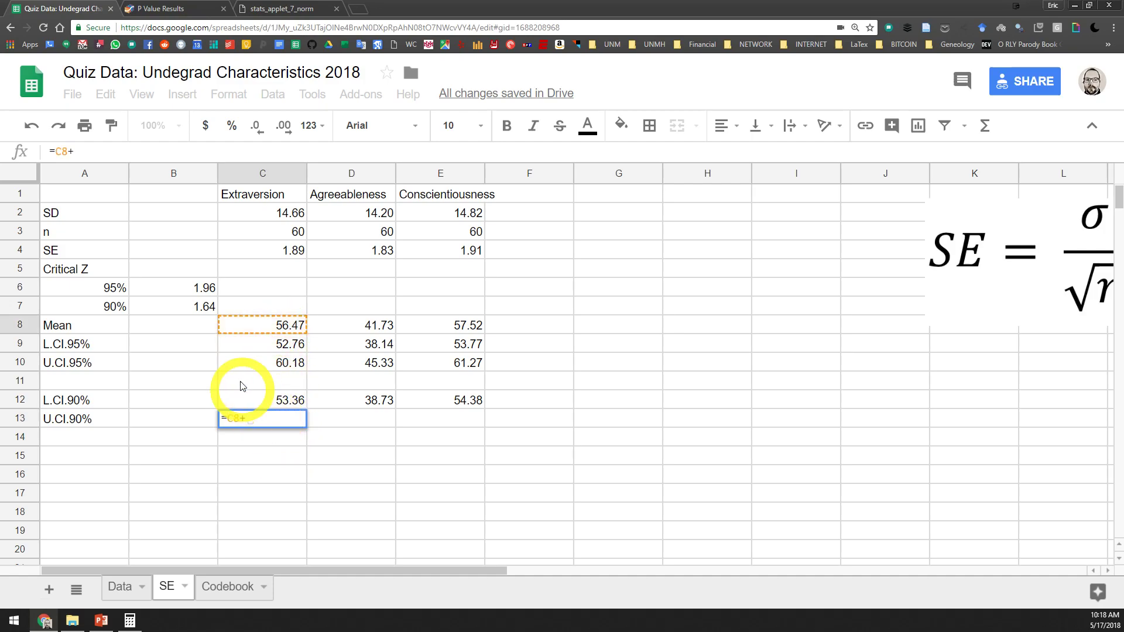
{"action": "left_click", "coordinate": [199, 309]}
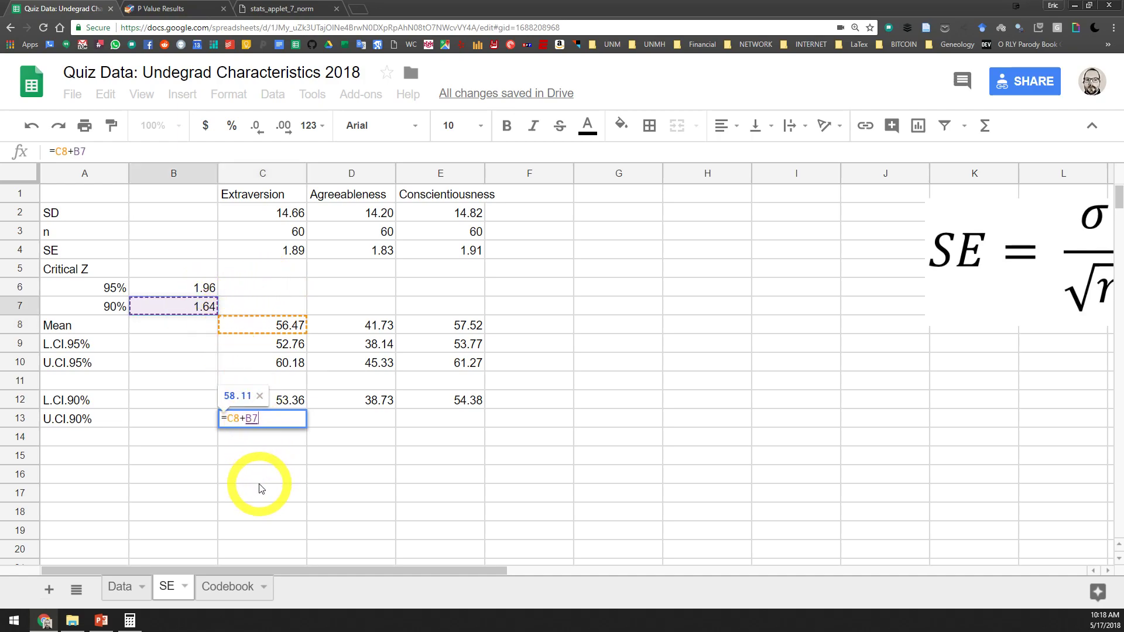
{"action": "type", "text": "*"}
{"action": "left_click", "coordinate": [291, 251]}
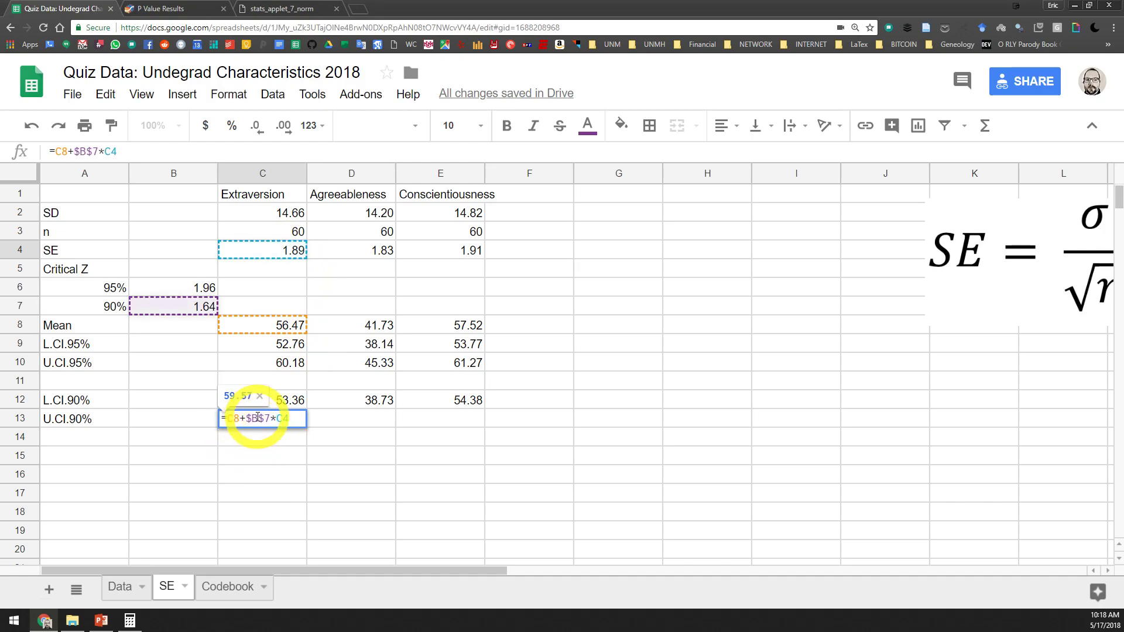
{"action": "key", "text": "Return"}
{"action": "left_click", "coordinate": [277, 421]}
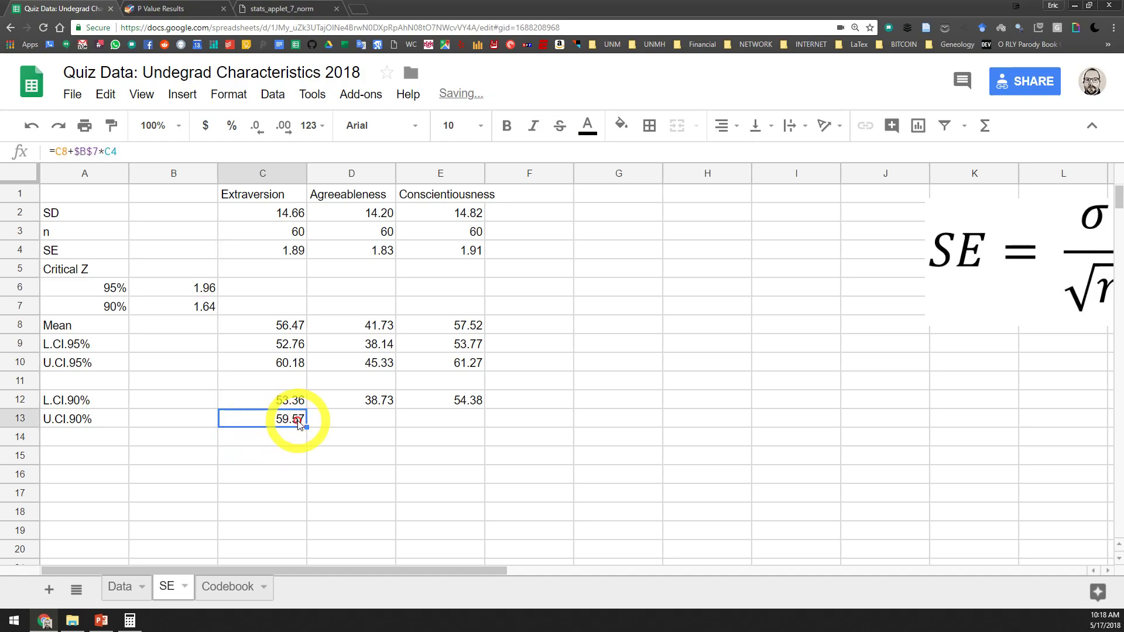
{"action": "left_click_drag", "start_coordinate": [307, 428], "coordinate": [460, 419]}
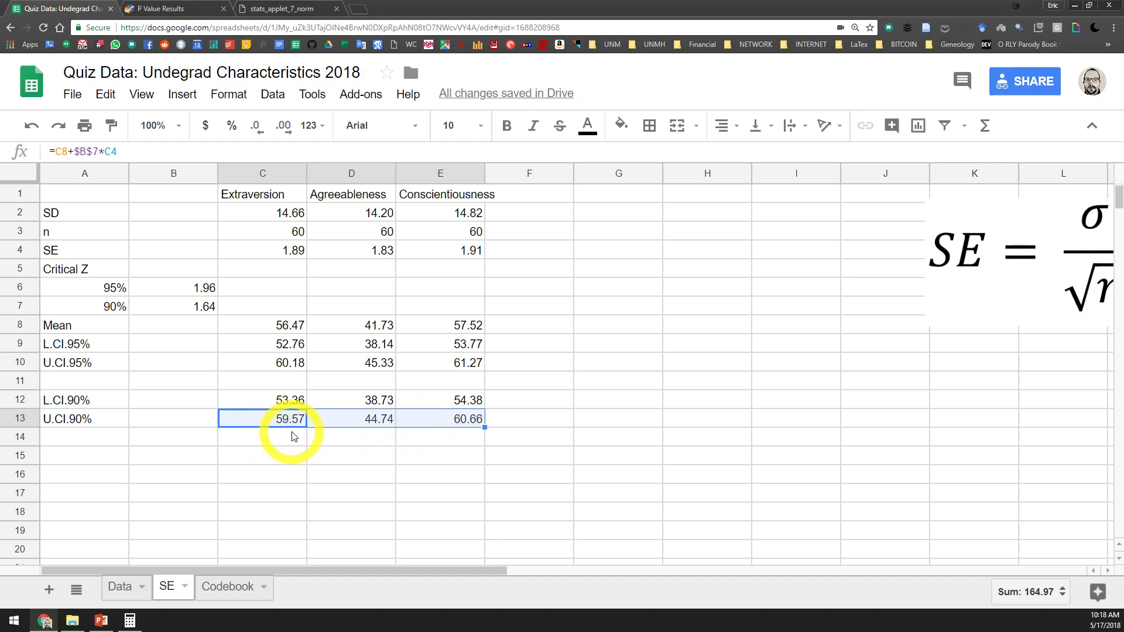
Step: Compare the lower and upper limits of the 95% intervals in rows 9–10 with the 90% intervals in rows 12–13
{"action": "left_click", "coordinate": [288, 348]}
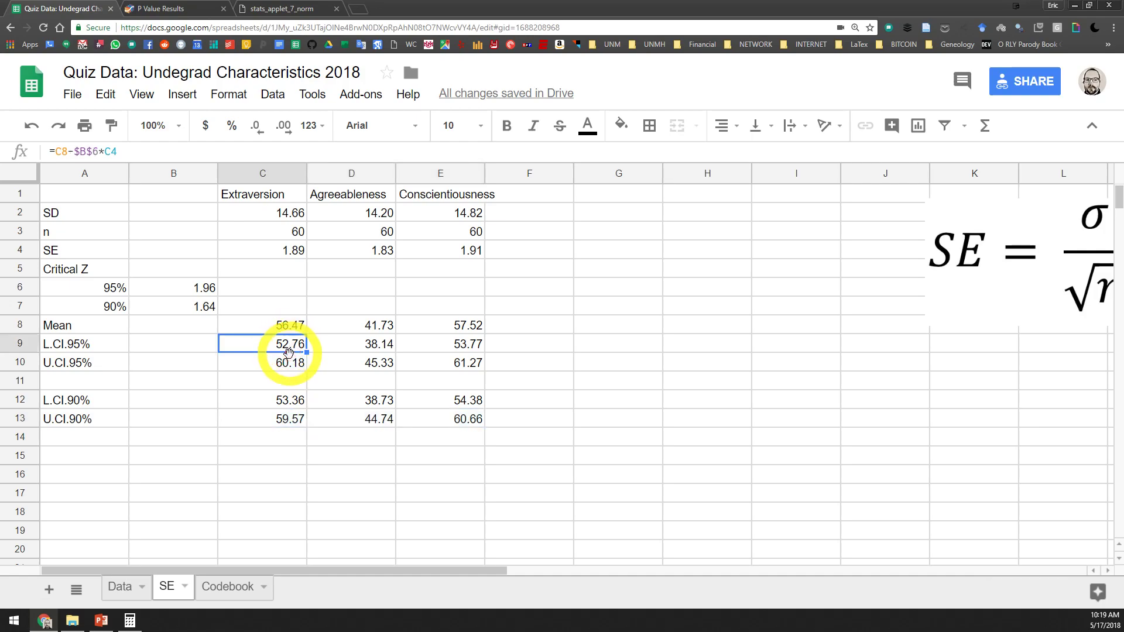
{"action": "left_click_drag", "start_coordinate": [286, 365], "coordinate": [289, 349]}
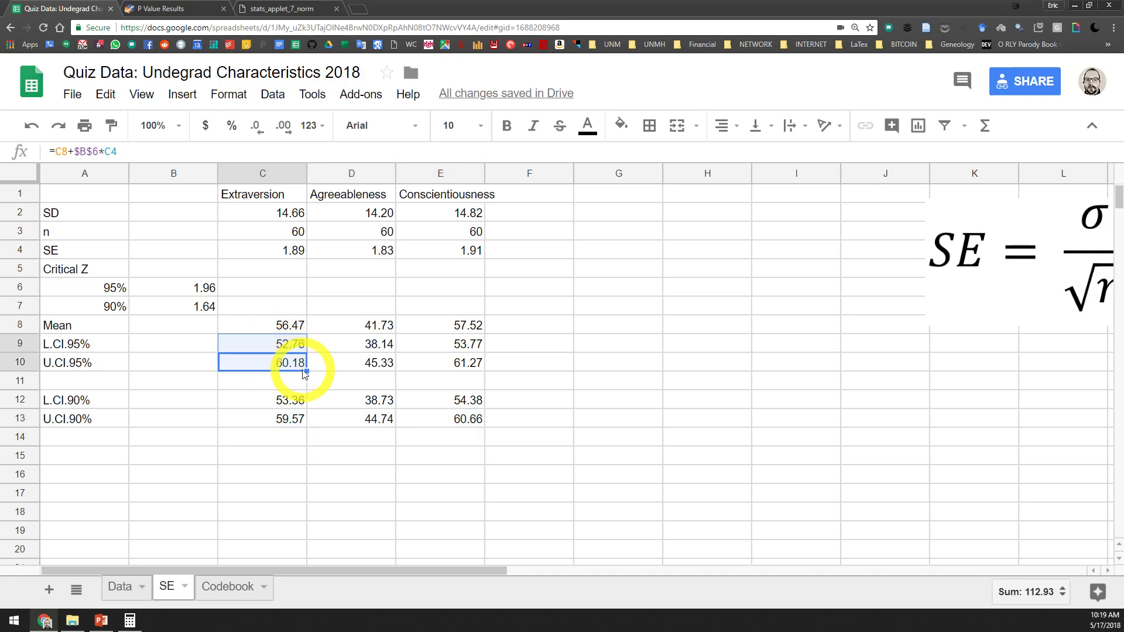
{"action": "left_click", "coordinate": [287, 364]}
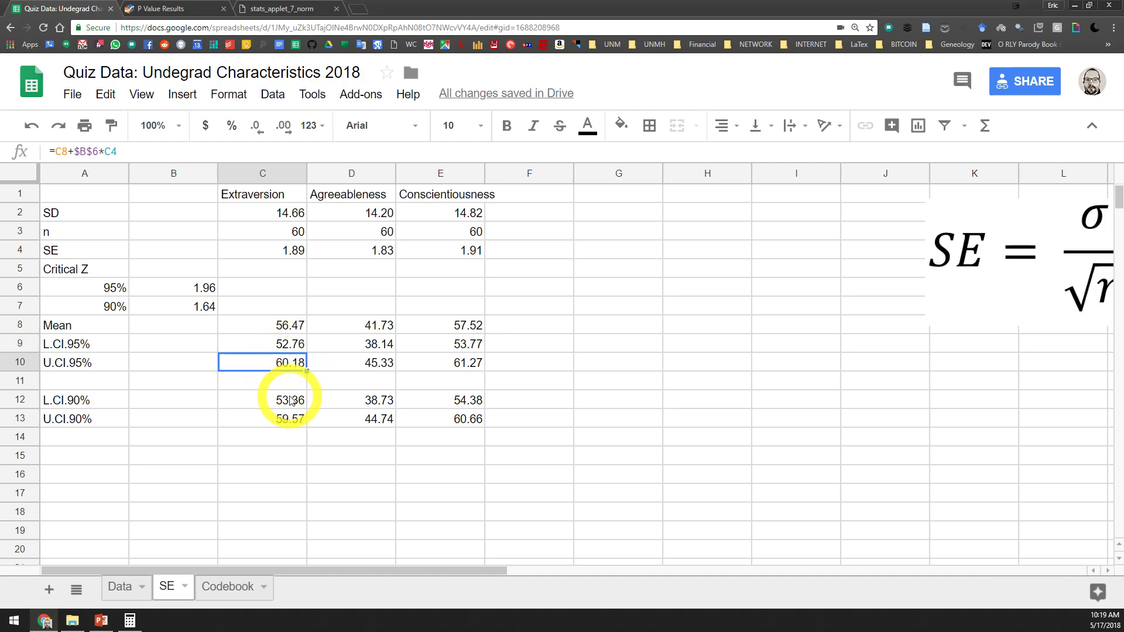
{"action": "left_click", "coordinate": [273, 403]}
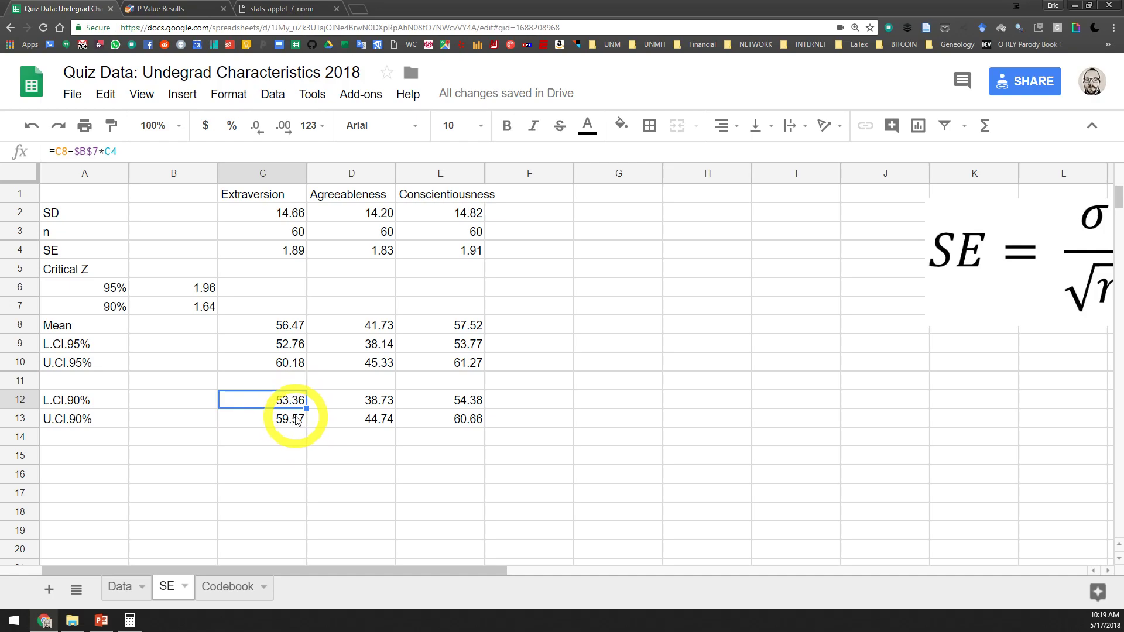
{"action": "left_click", "coordinate": [100, 401]}
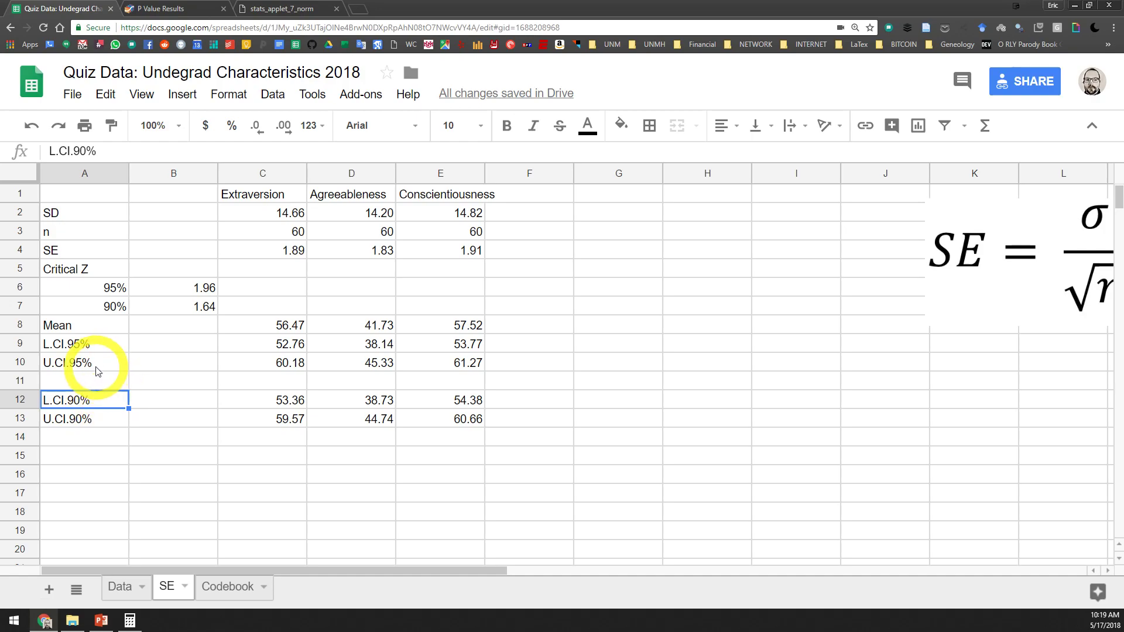
{"action": "left_click", "coordinate": [93, 345]}
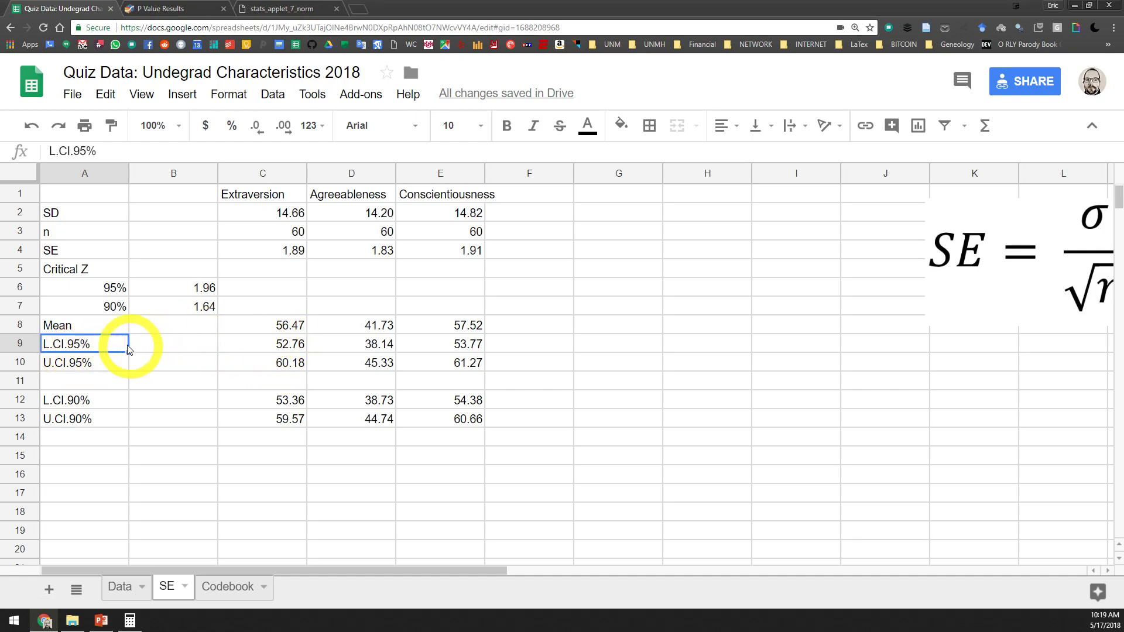
{"action": "left_click", "coordinate": [266, 345]}
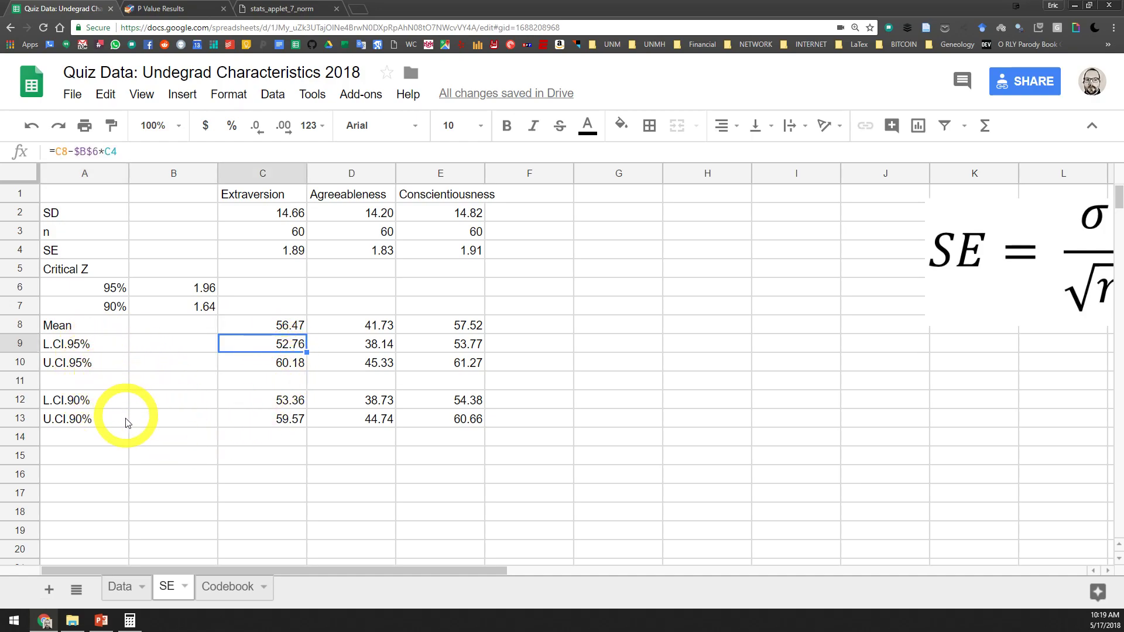
{"action": "left_click_drag", "start_coordinate": [76, 349], "coordinate": [477, 359]}
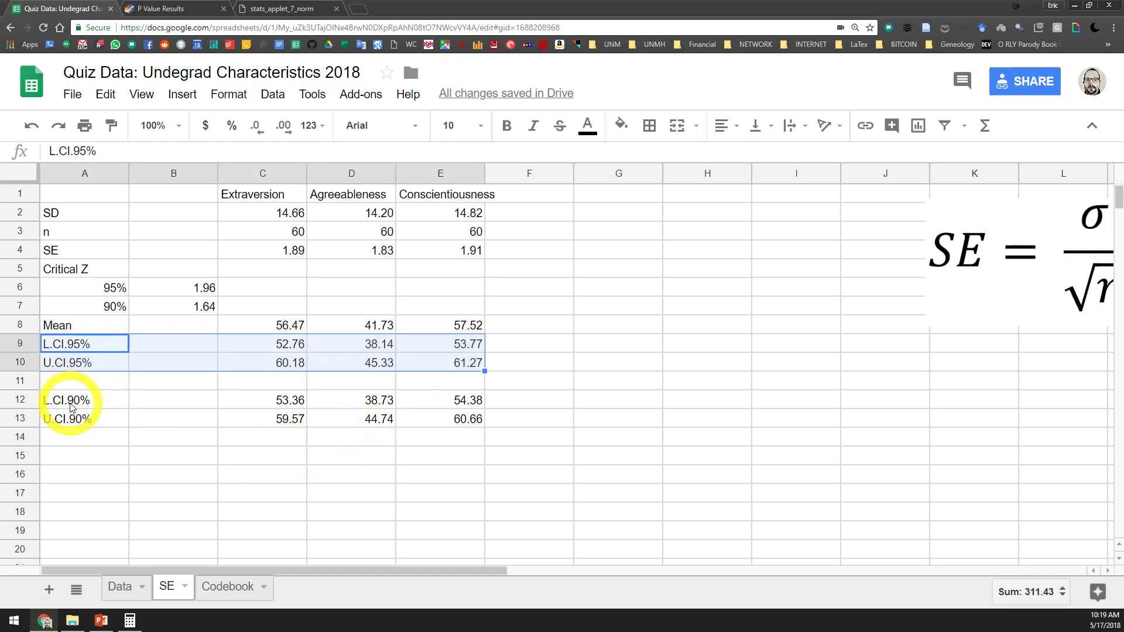
{"action": "left_click_drag", "start_coordinate": [65, 401], "coordinate": [439, 425]}
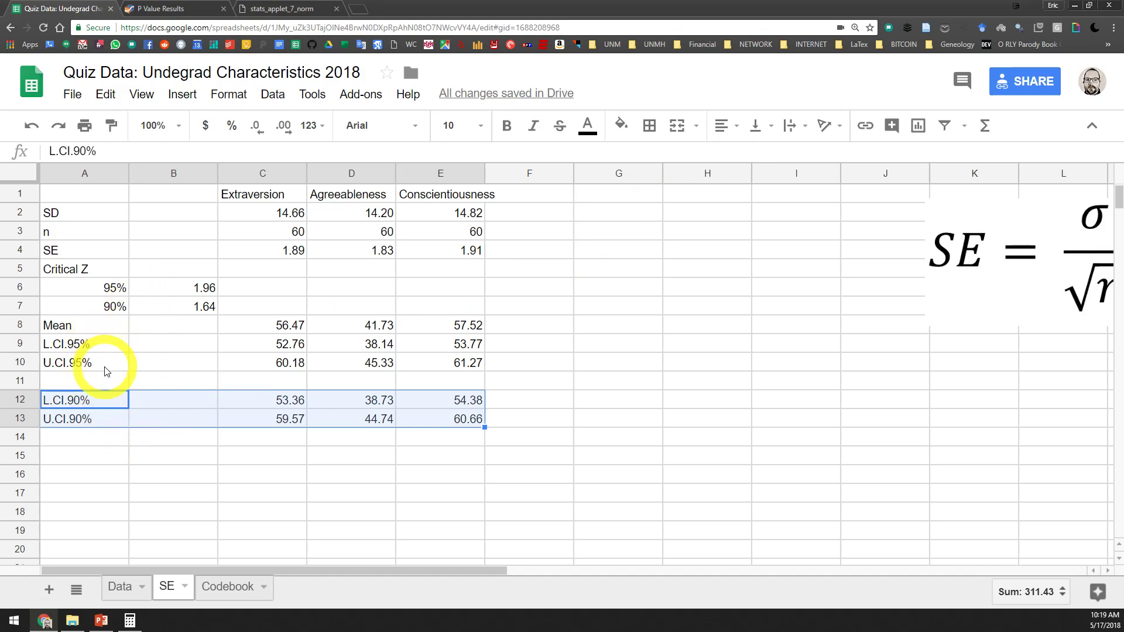
{"action": "left_click", "coordinate": [97, 345]}
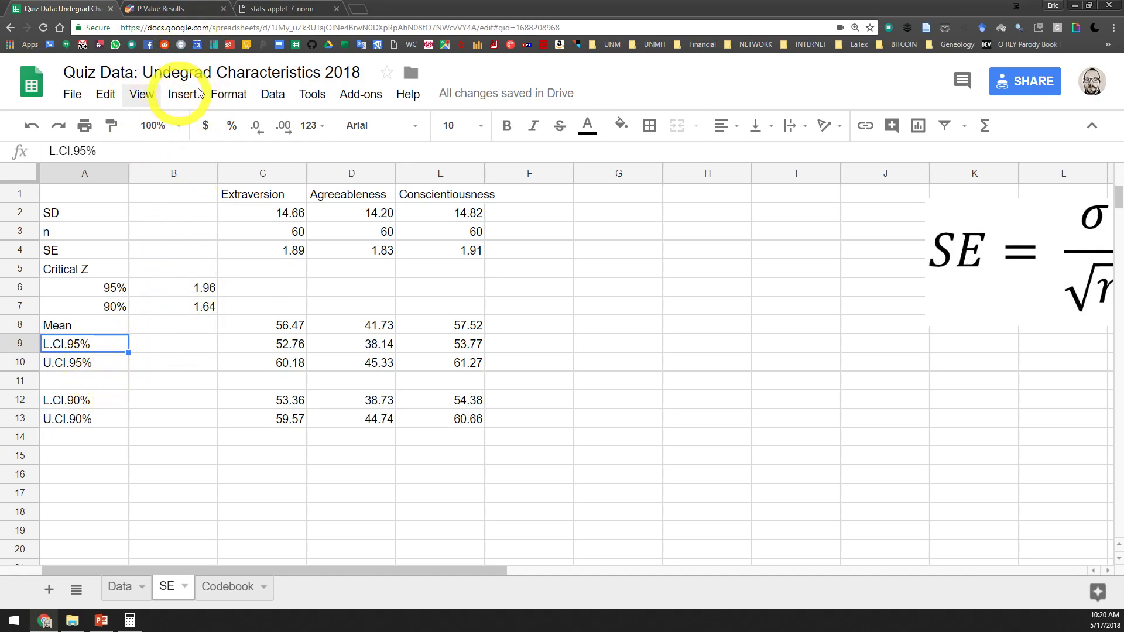
Step: Switch to PowerPoint to review the steps on the Constructing Confidence Intervals slide
{"action": "left_click", "coordinate": [98, 622]}
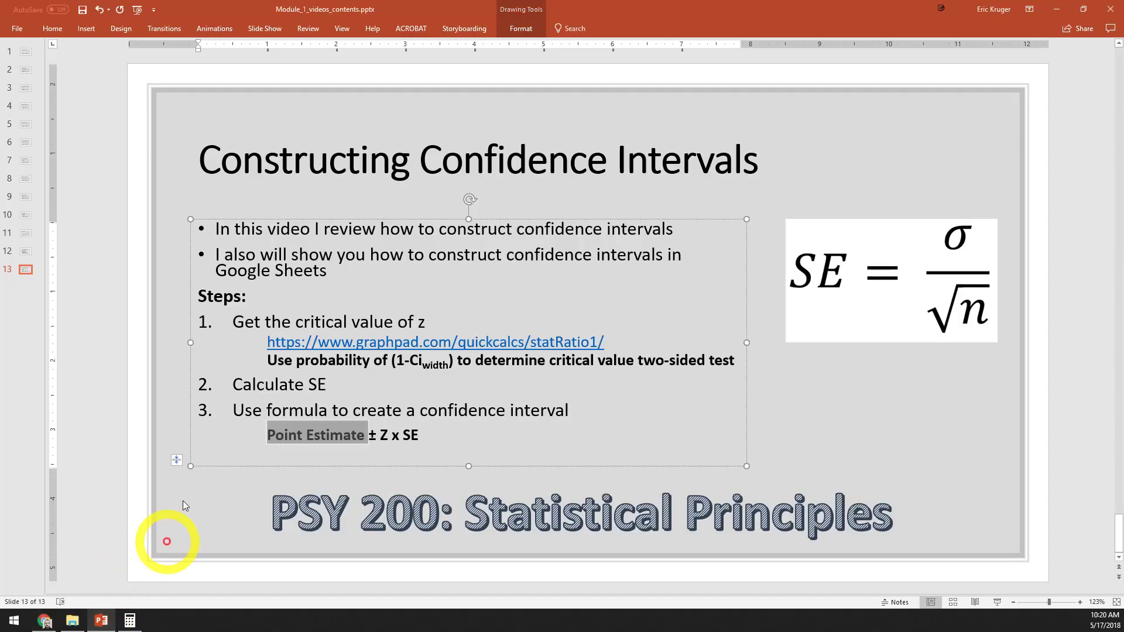